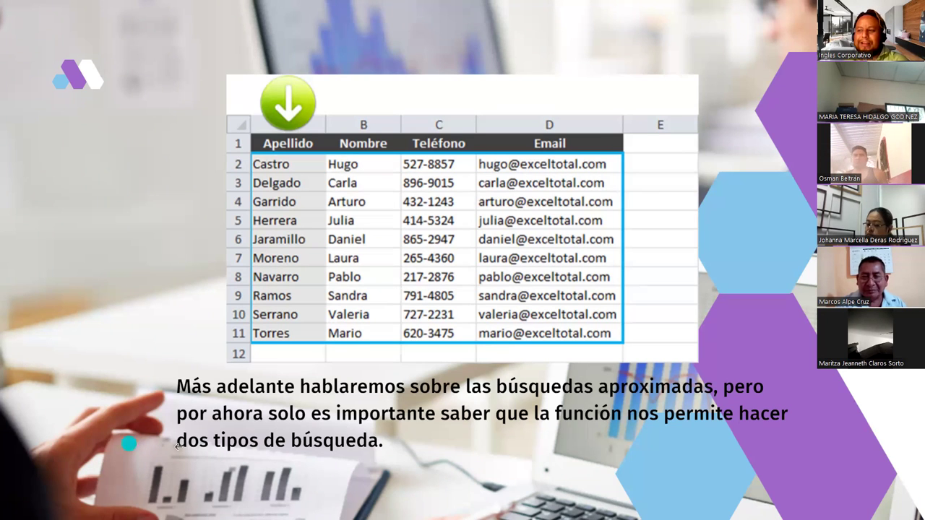
mouse_move(225, 299)
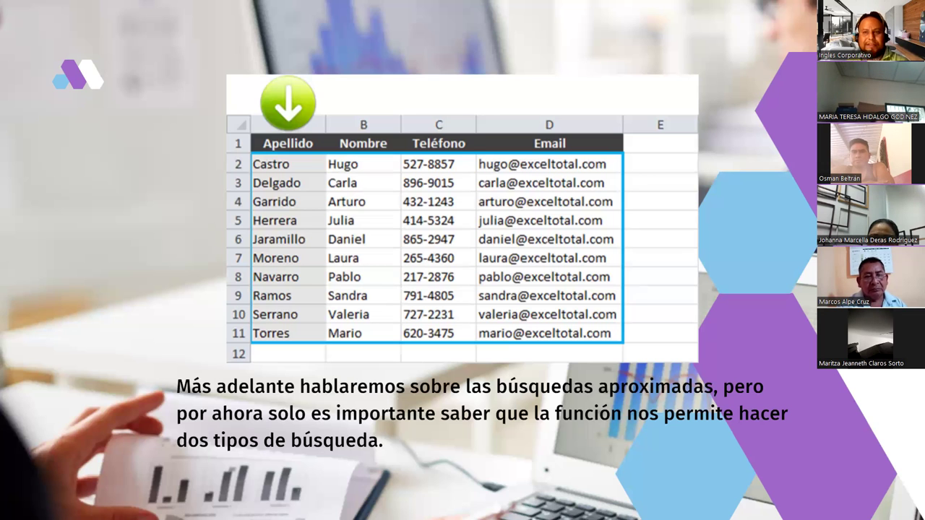
key(Right)
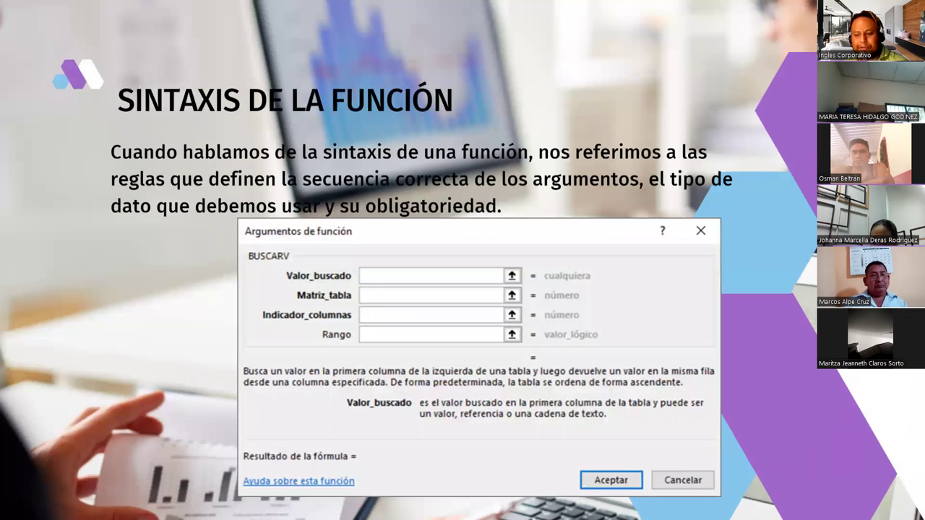
key(Right)
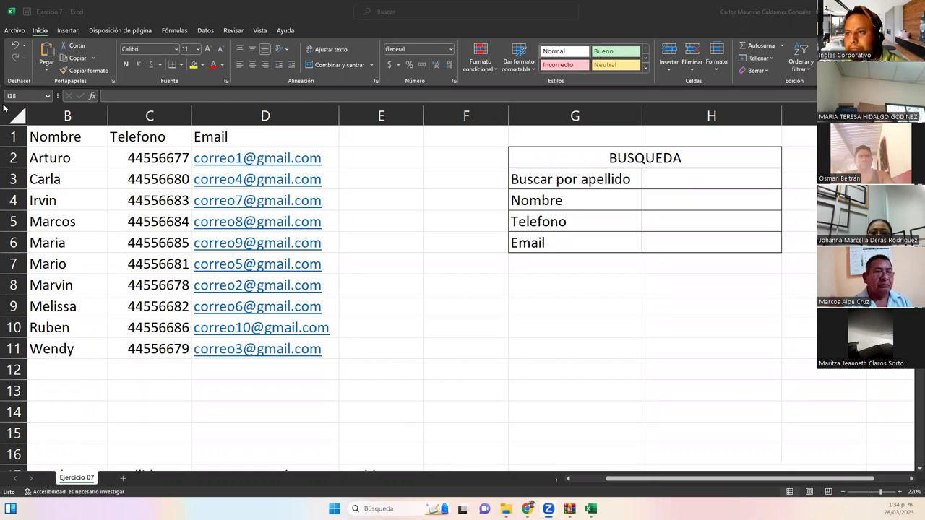
Step: Take a screen snip of the worksheet area holding the contact list and the BUSQUEDA box
key(super+shift+s)
drag(2, 104, 799, 423)
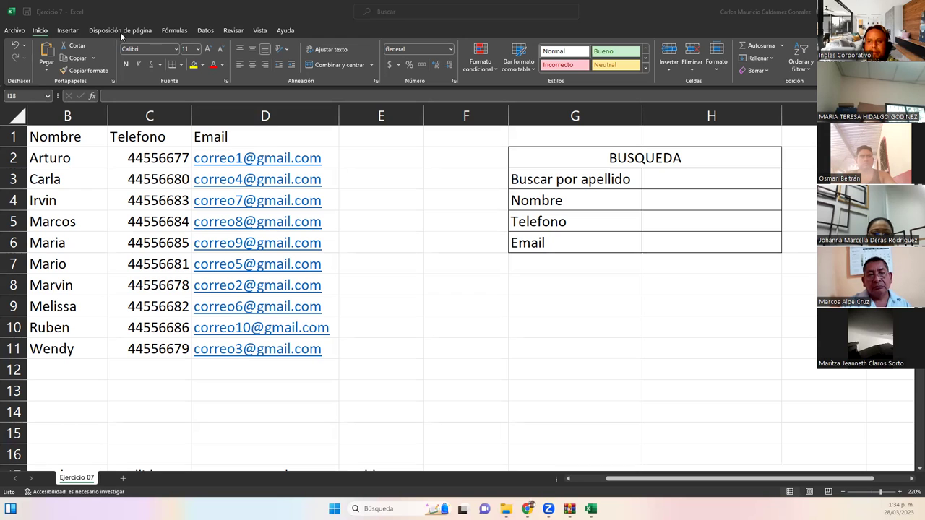
Step: Create a table with headers from range B1:D11 and fit its column widths
drag(86, 134, 312, 350)
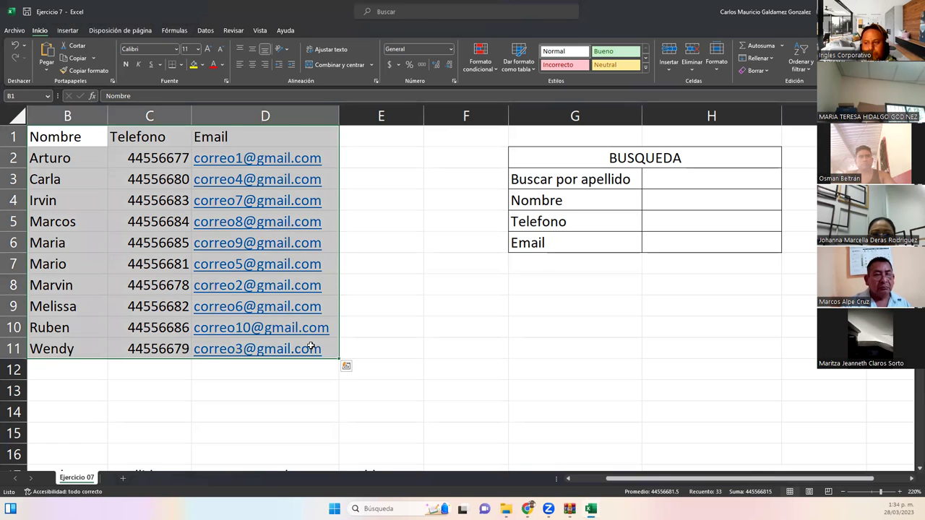
key(ctrl+t)
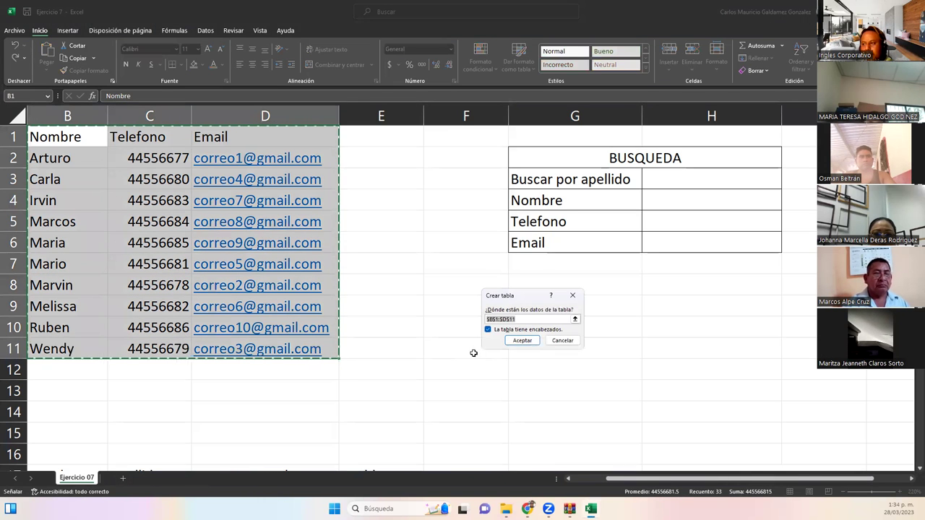
click(531, 340)
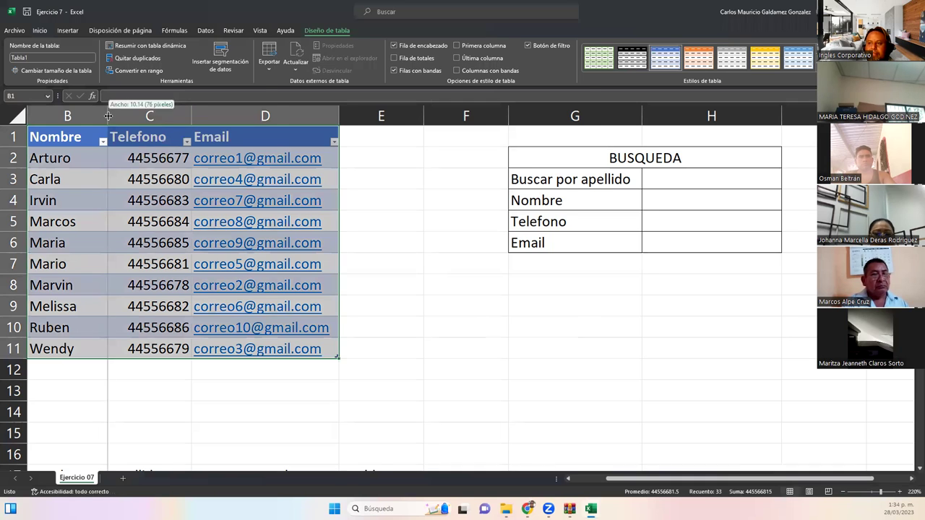
click(336, 117)
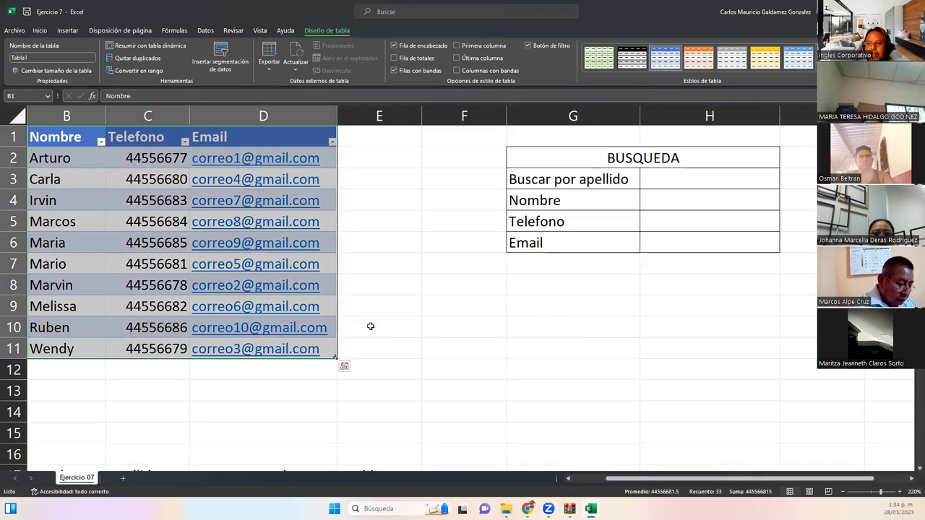
click(352, 209)
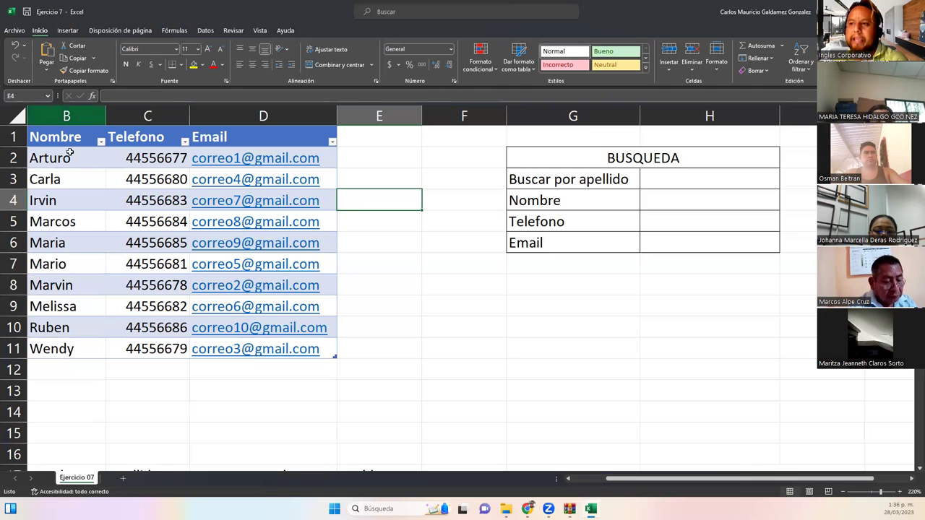
Step: Examine the Nombre column and the dropdown list in the Buscar por apellido cell H3
drag(67, 160, 69, 344)
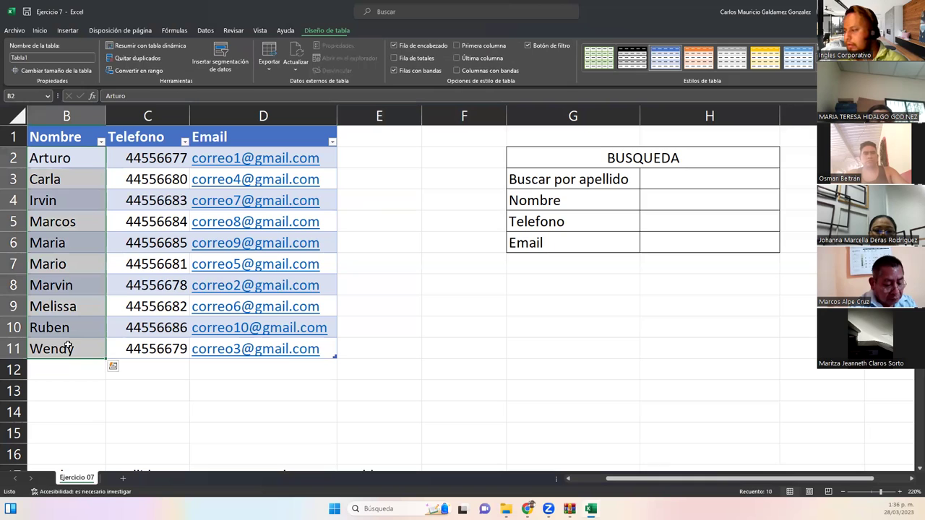
click(67, 176)
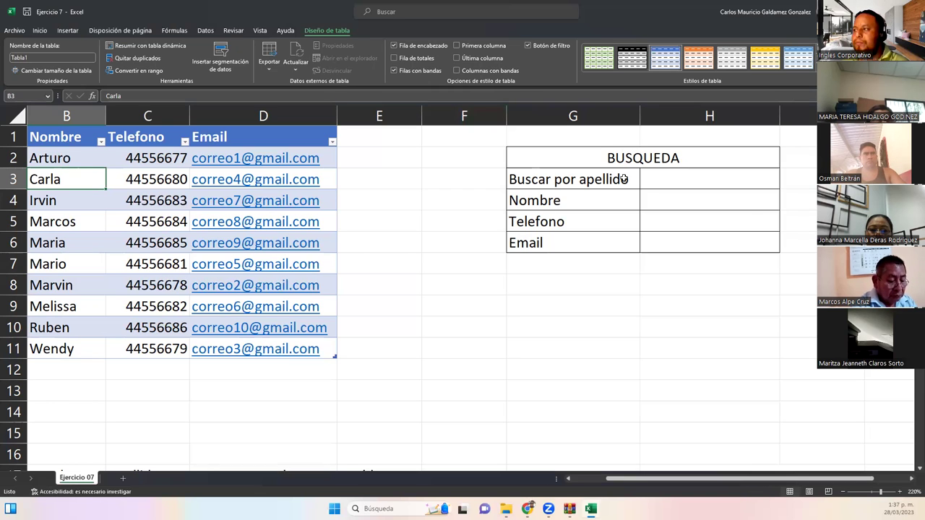
click(645, 177)
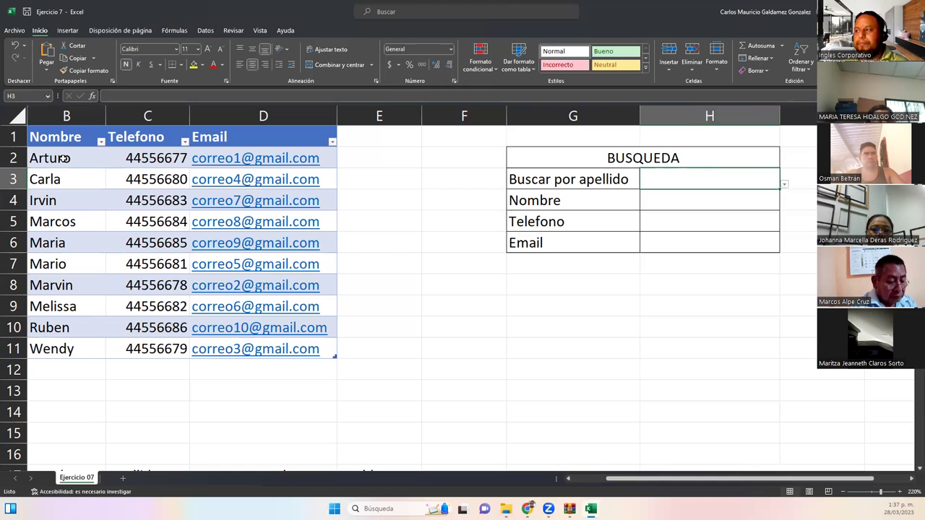
drag(65, 159, 82, 347)
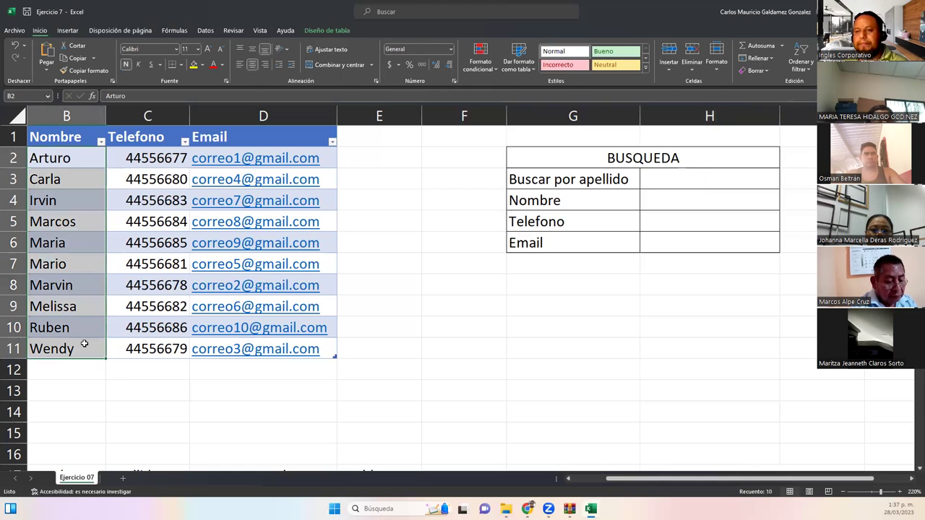
click(686, 178)
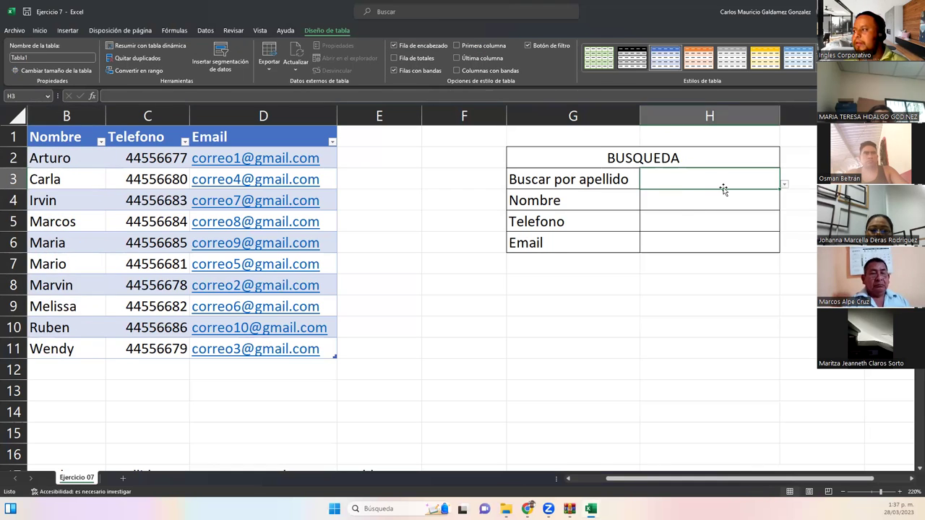
click(784, 187)
click(723, 182)
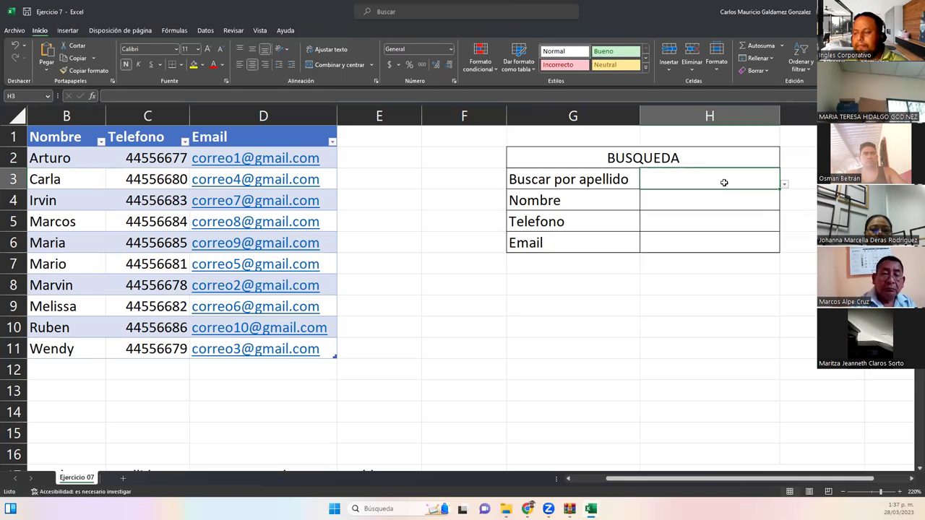
click(785, 187)
click(737, 178)
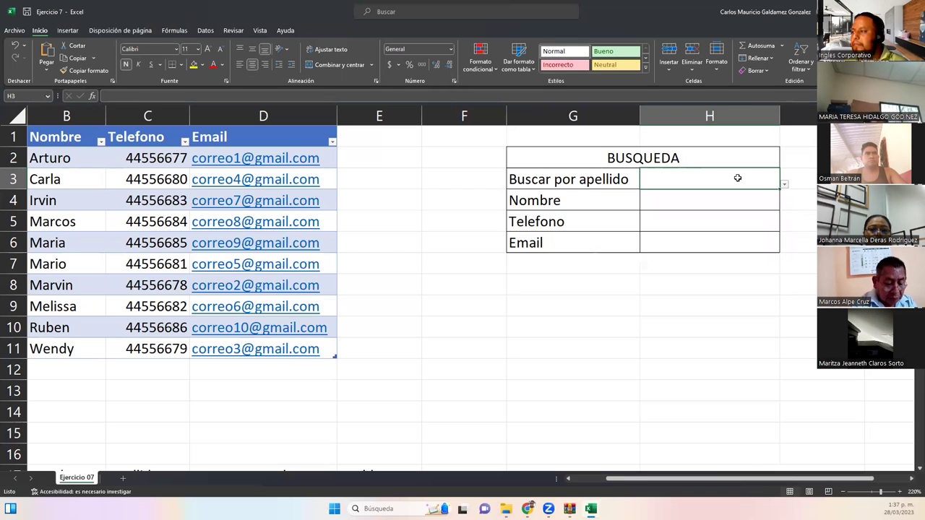
Step: Inspect the source range of the list-type data validation on cell H3, leaving its settings as they are
click(637, 179)
click(672, 177)
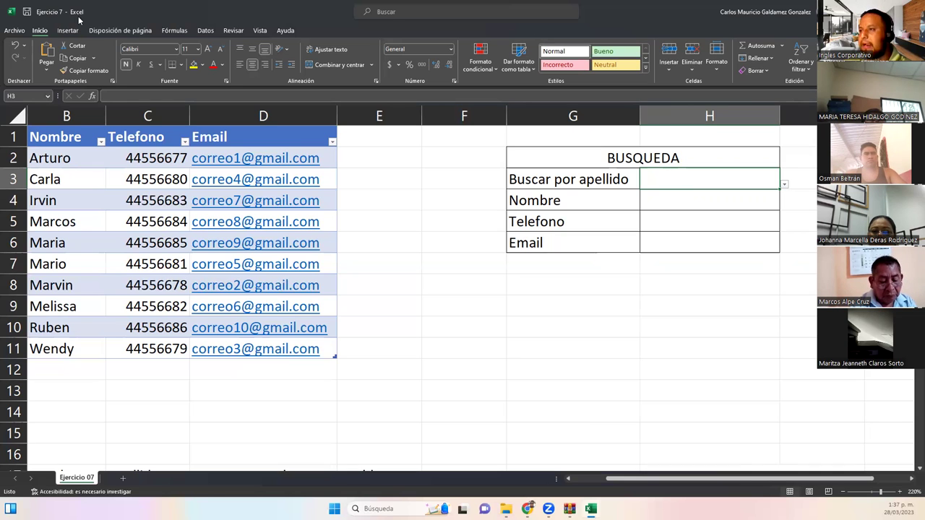
click(206, 29)
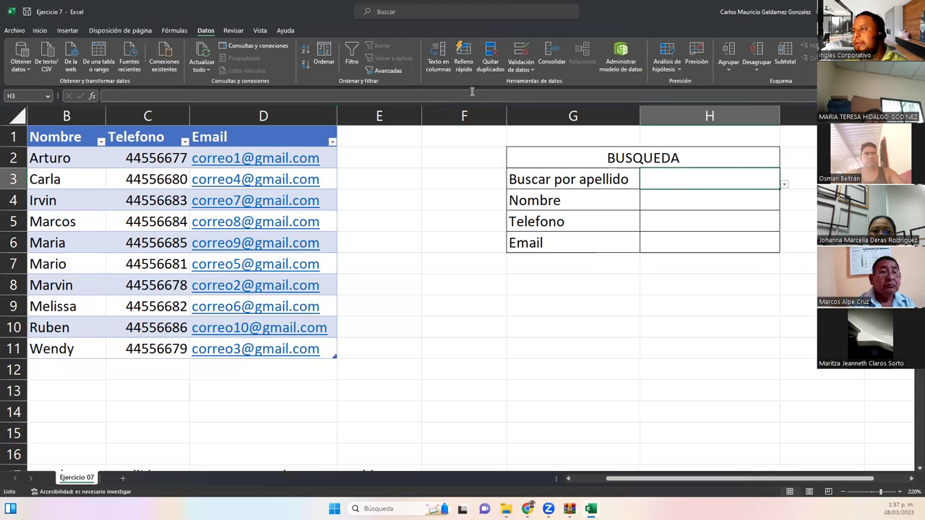
click(520, 50)
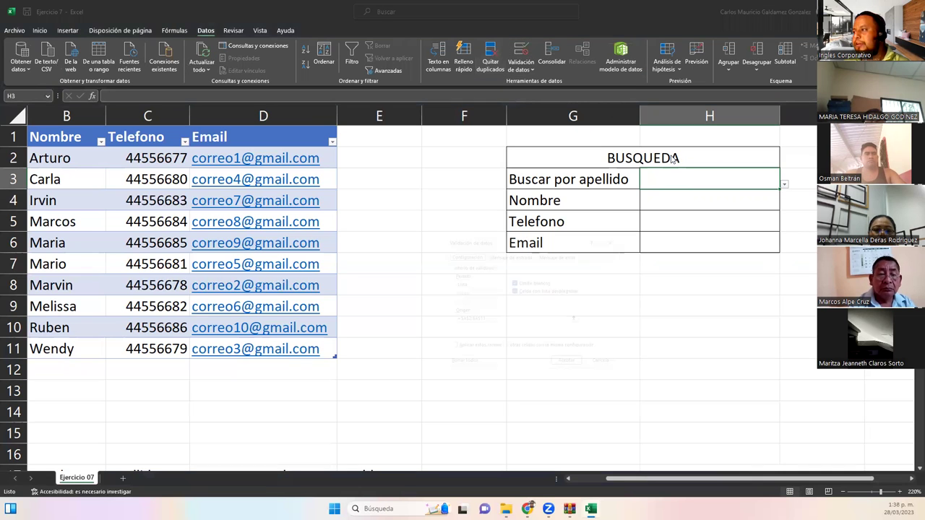
click(489, 320)
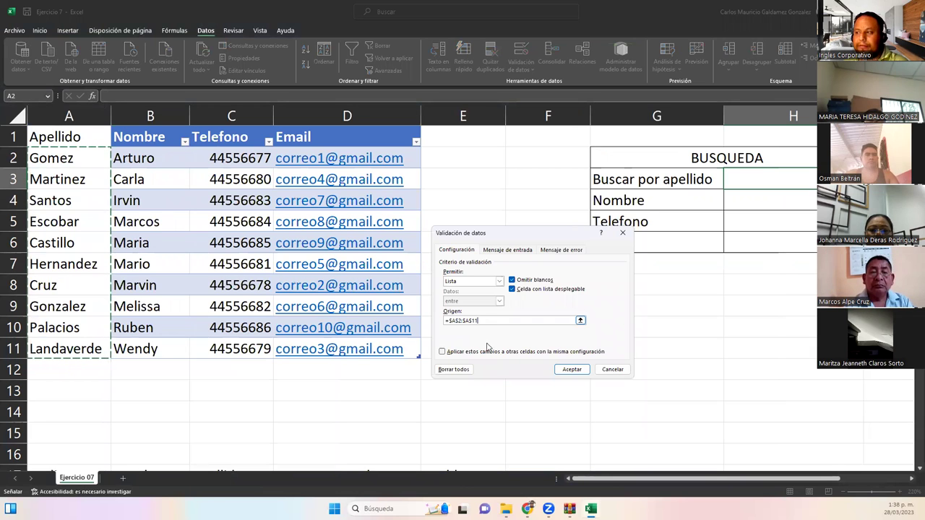
click(571, 370)
Step: Take a screen snip of the worksheet showing the Apellido column, the contact table and the BUSQUEDA box
drag(58, 140, 111, 353)
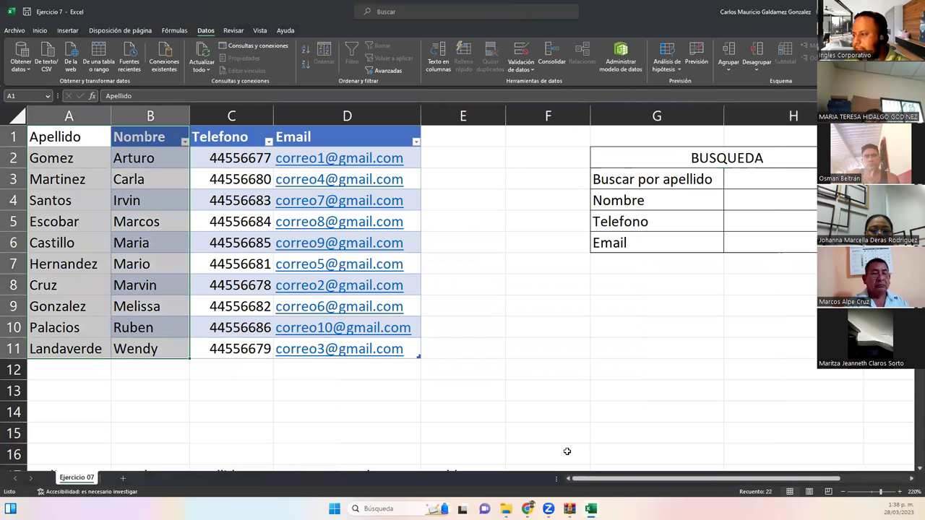
click(147, 214)
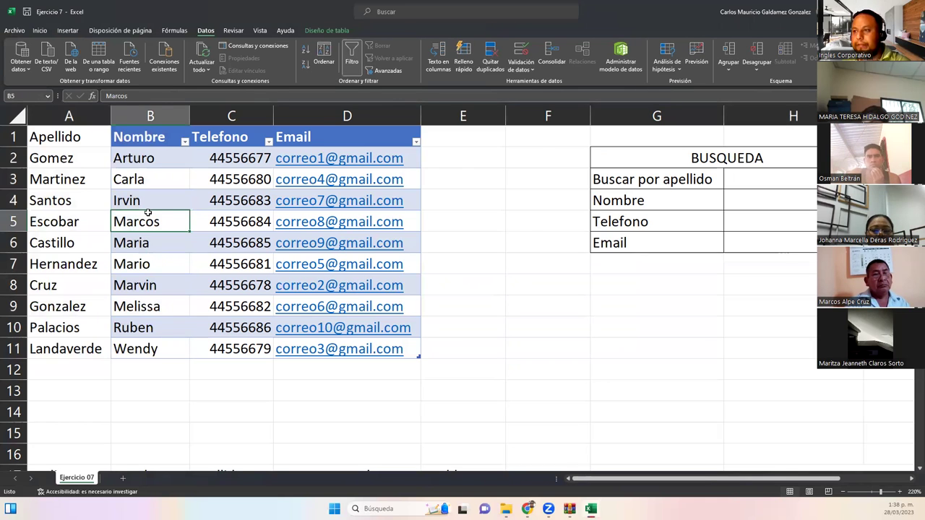
click(84, 207)
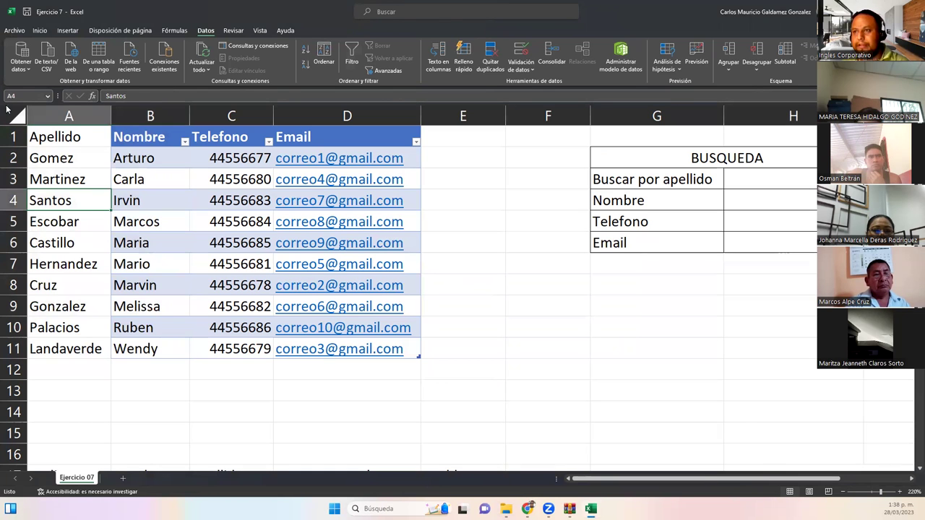
key(super+shift+s)
drag(3, 105, 891, 377)
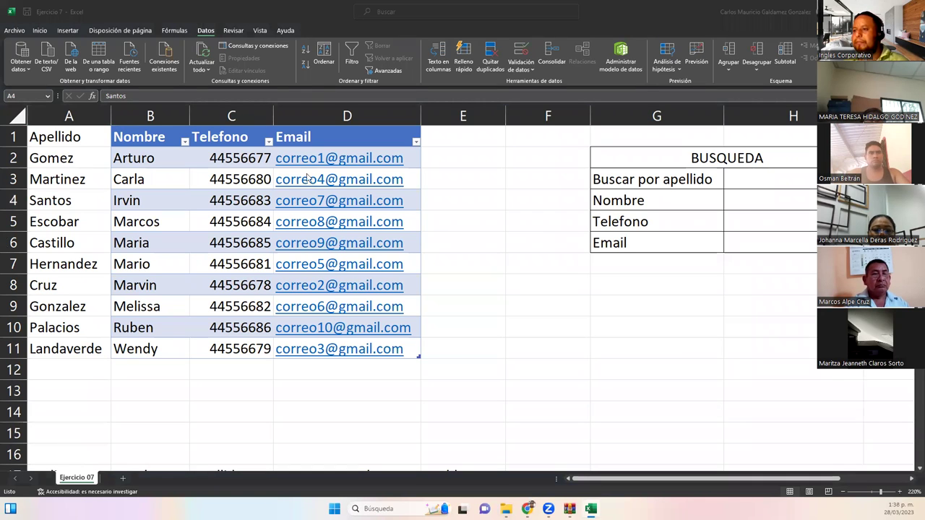
Step: Convert the table covering the Nombre, Telefono and Email columns back to a normal range
click(242, 206)
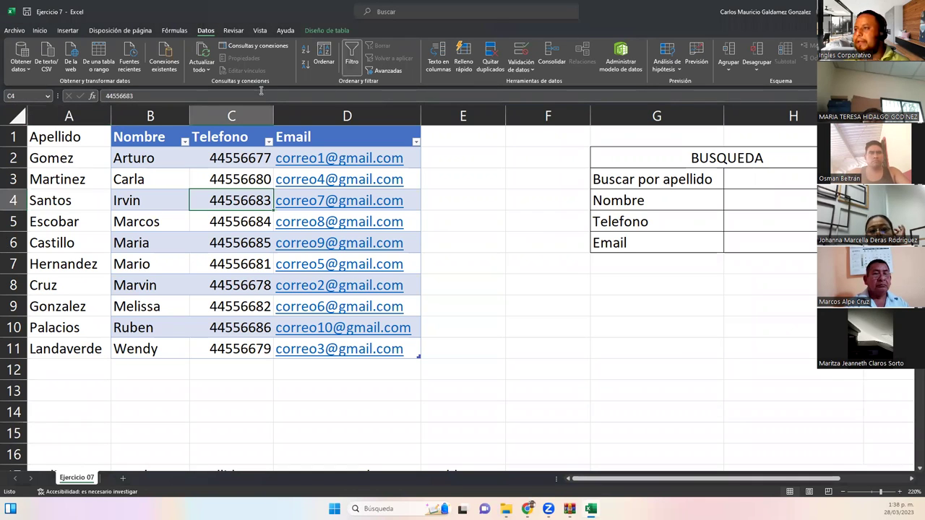
click(314, 32)
click(119, 71)
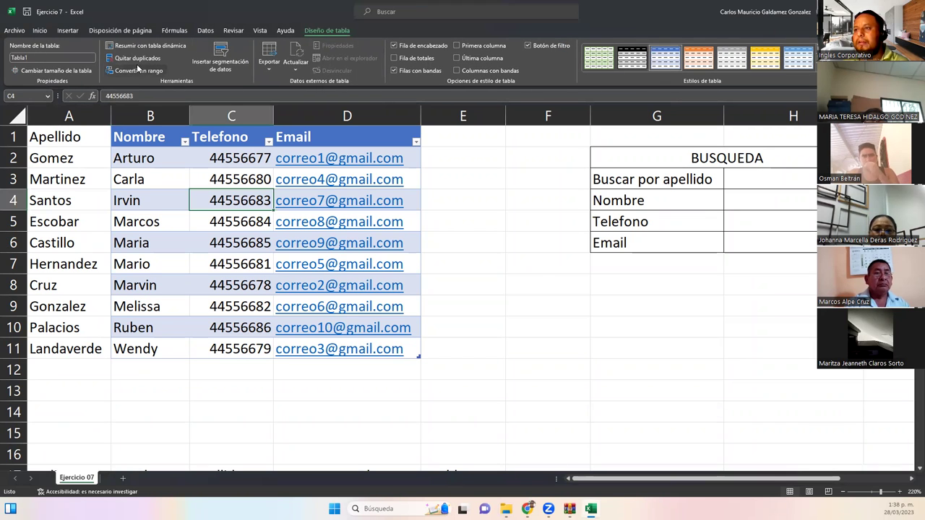
click(438, 280)
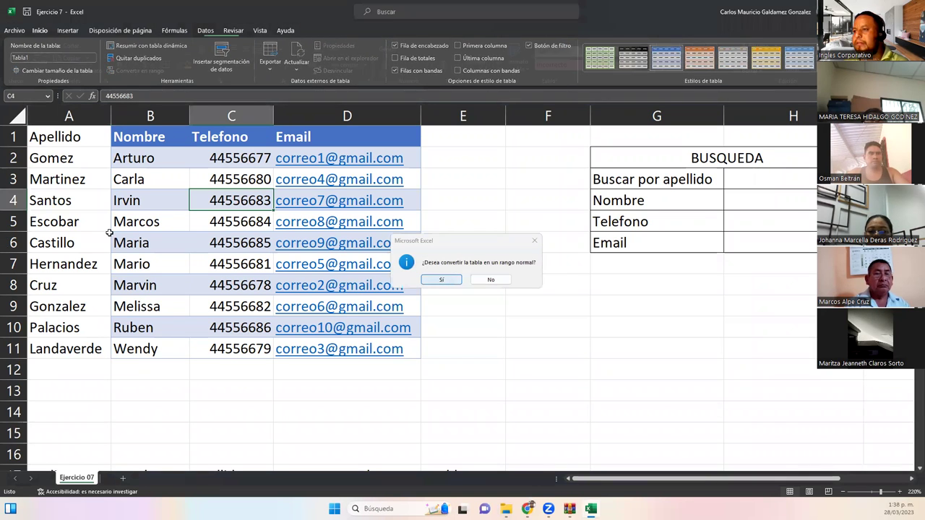
Step: Create a table from the whole contact list A1:D11, including the Apellido column and headers
click(89, 202)
key(ctrl+t)
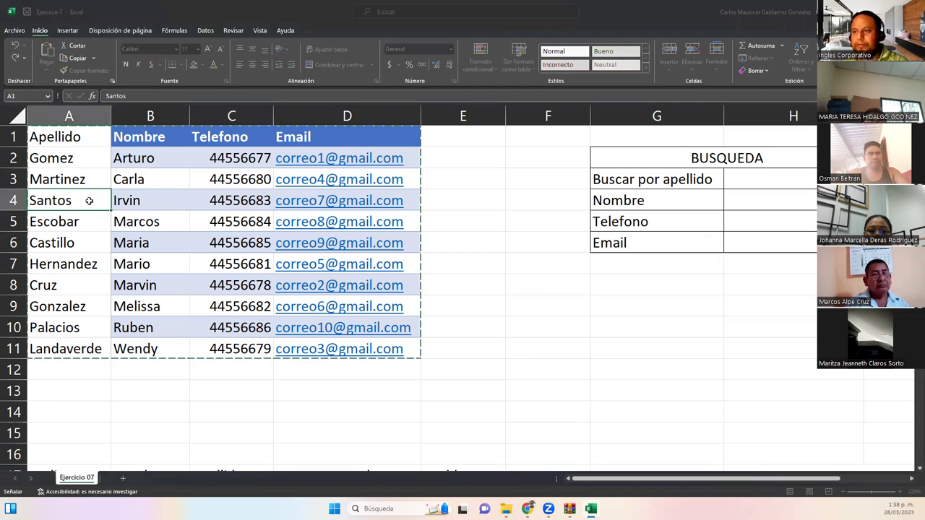
click(522, 339)
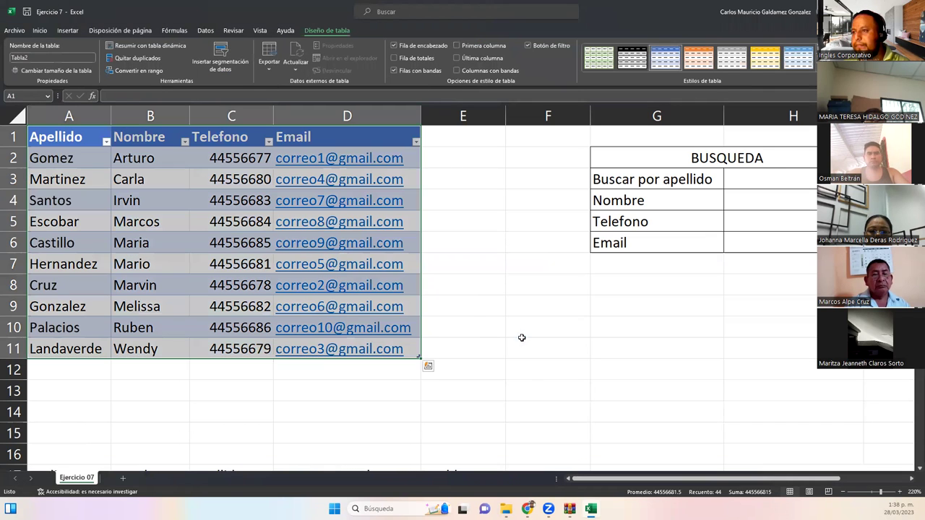
click(230, 266)
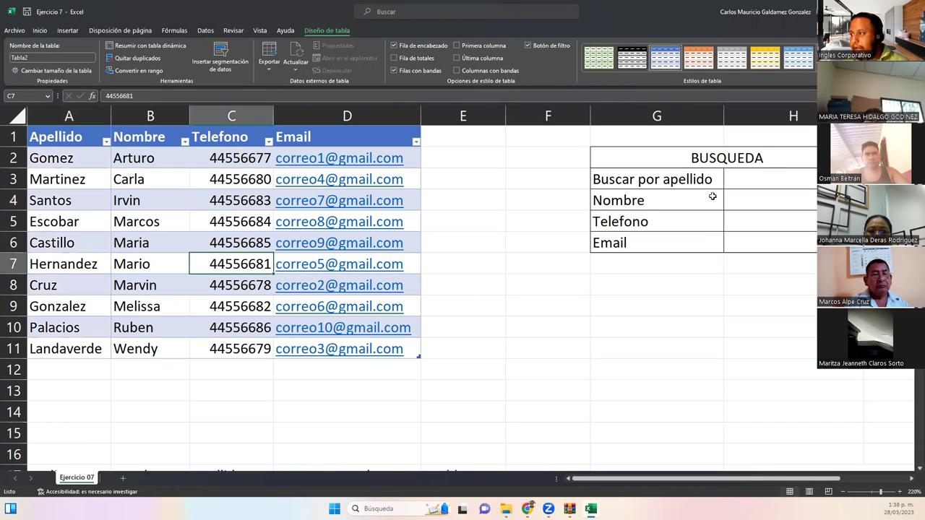
Step: Examine the contact table's full range A1:D11, each of its columns, and the Nombre, Telefono and Email result cells H4:H6
click(82, 156)
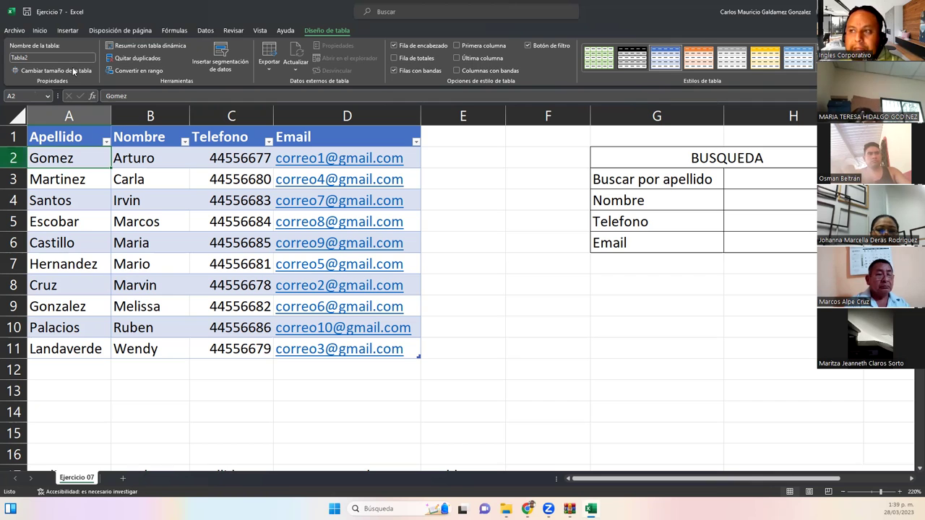
drag(79, 130, 325, 352)
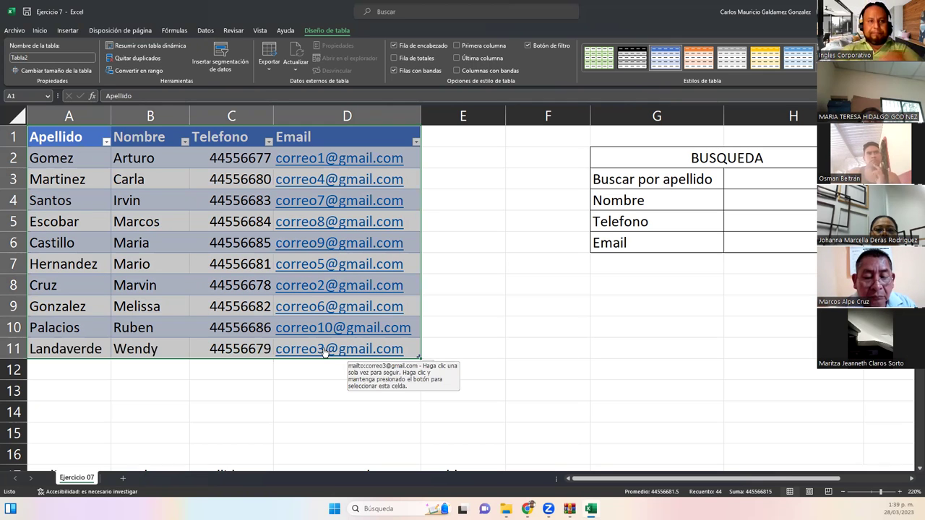
click(60, 201)
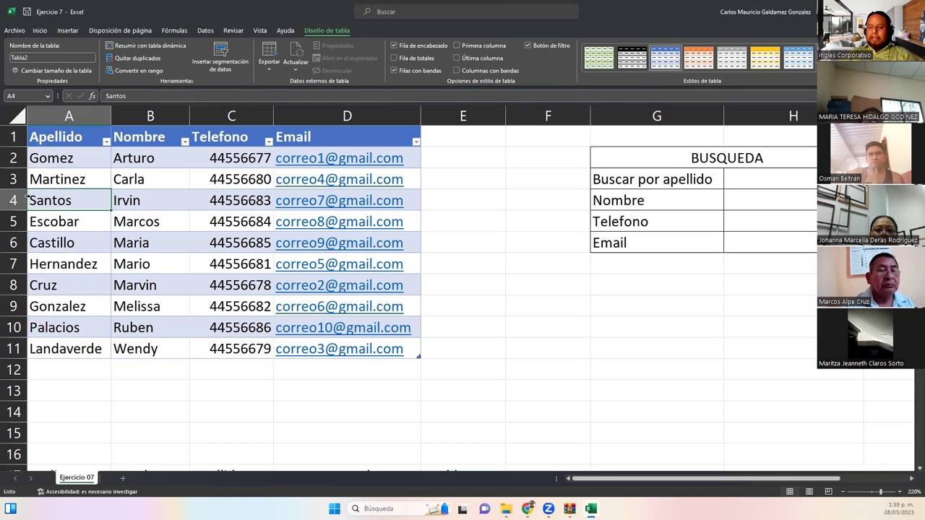
drag(52, 142, 91, 348)
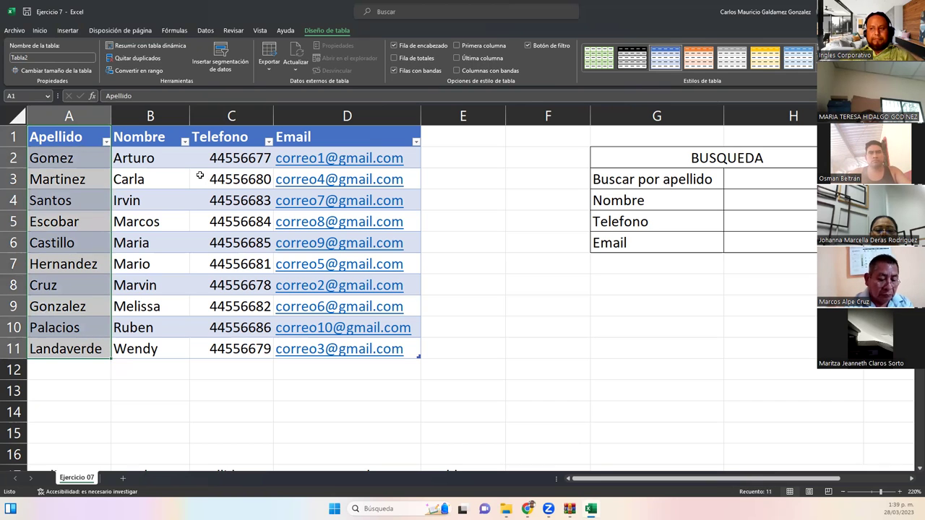
drag(140, 139, 153, 350)
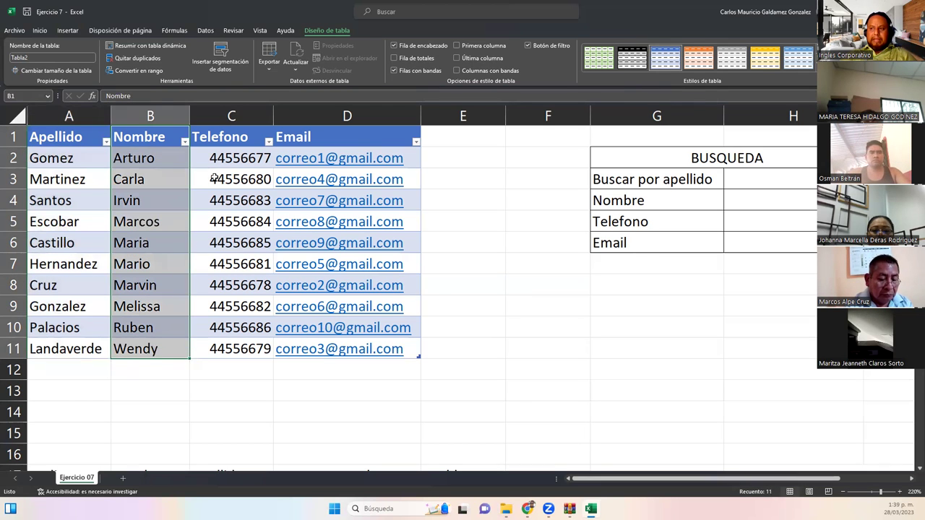
drag(234, 138, 226, 347)
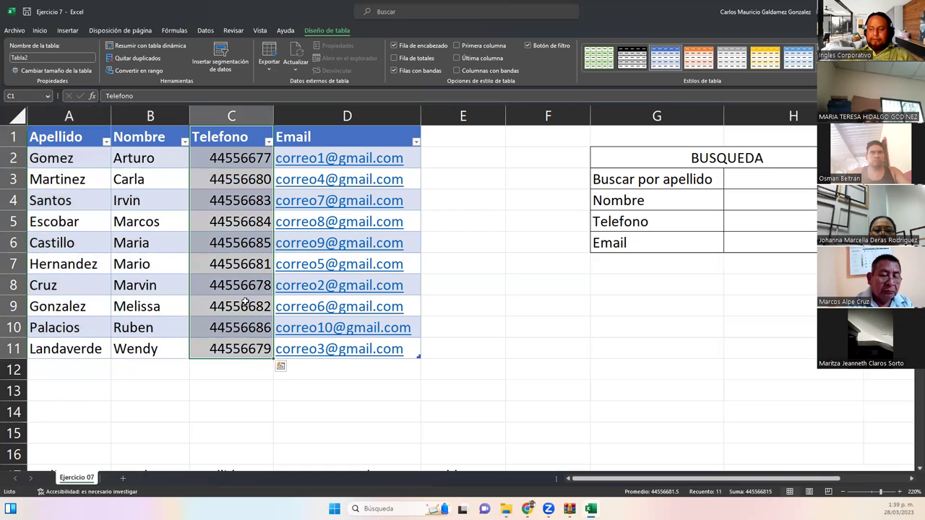
drag(327, 136, 363, 350)
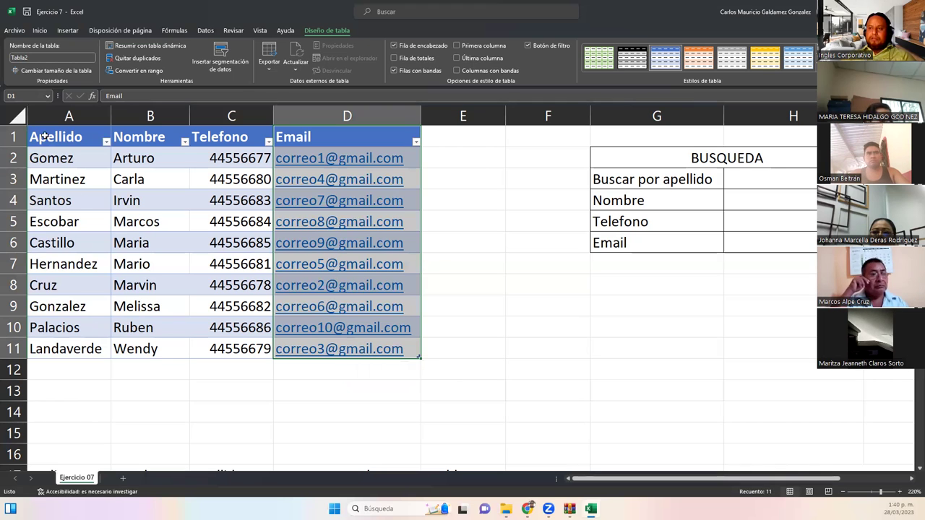
click(61, 119)
right_click(61, 122)
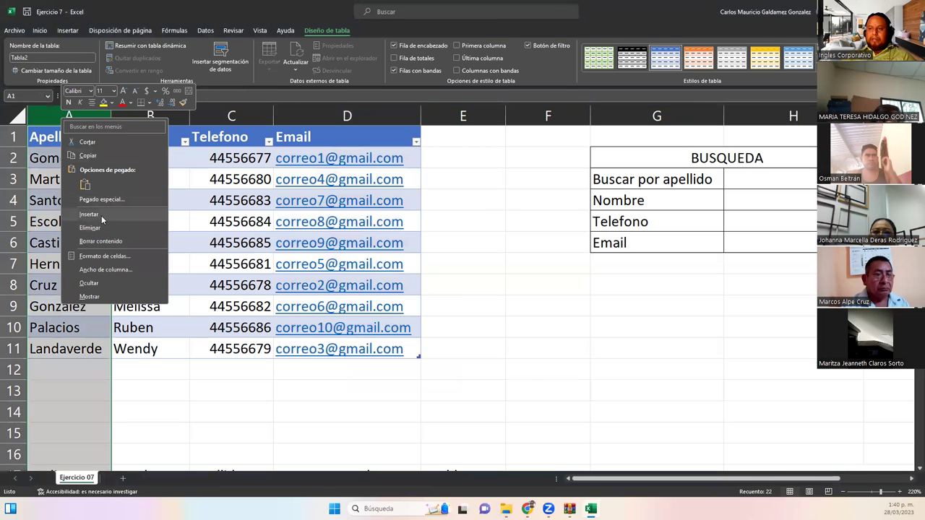
click(48, 372)
drag(56, 138, 374, 347)
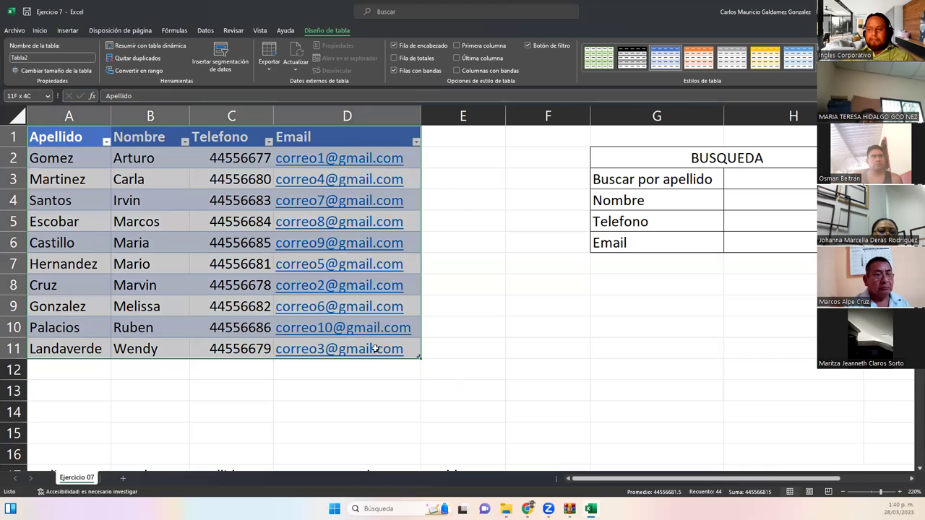
click(335, 389)
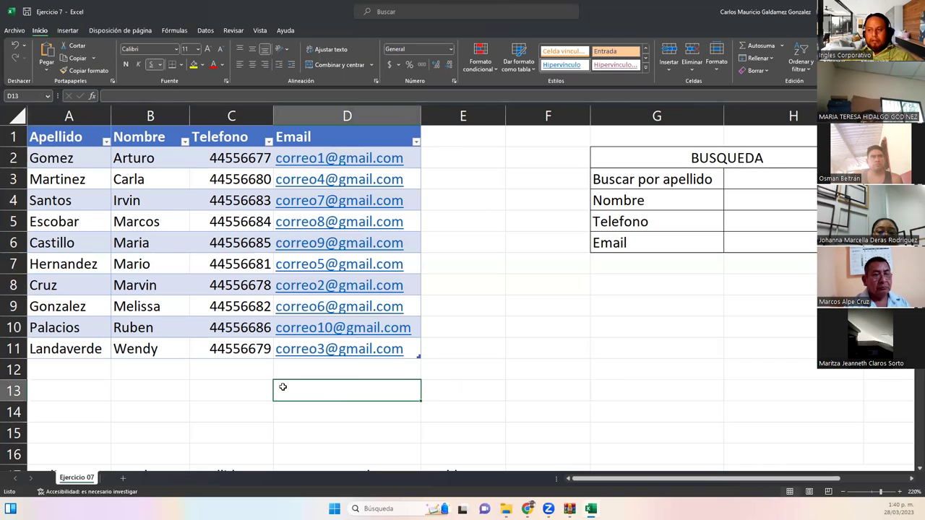
click(239, 379)
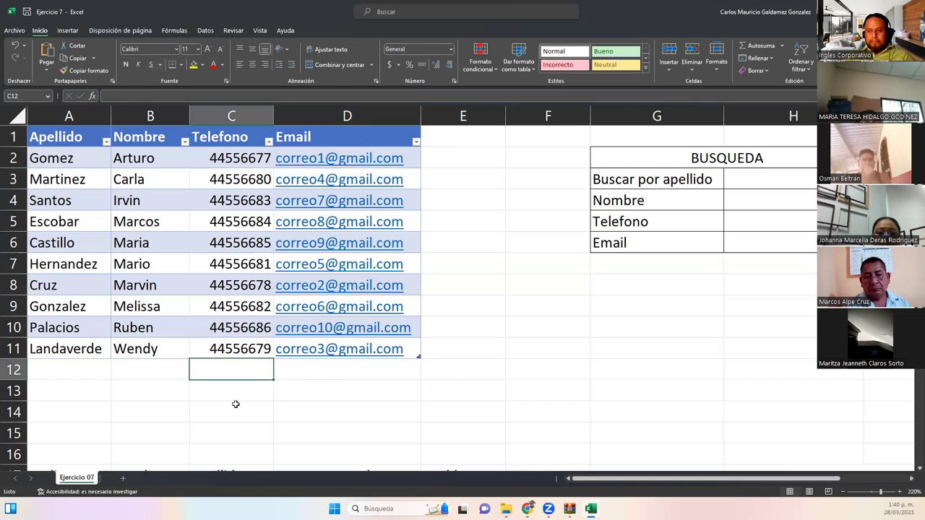
click(221, 349)
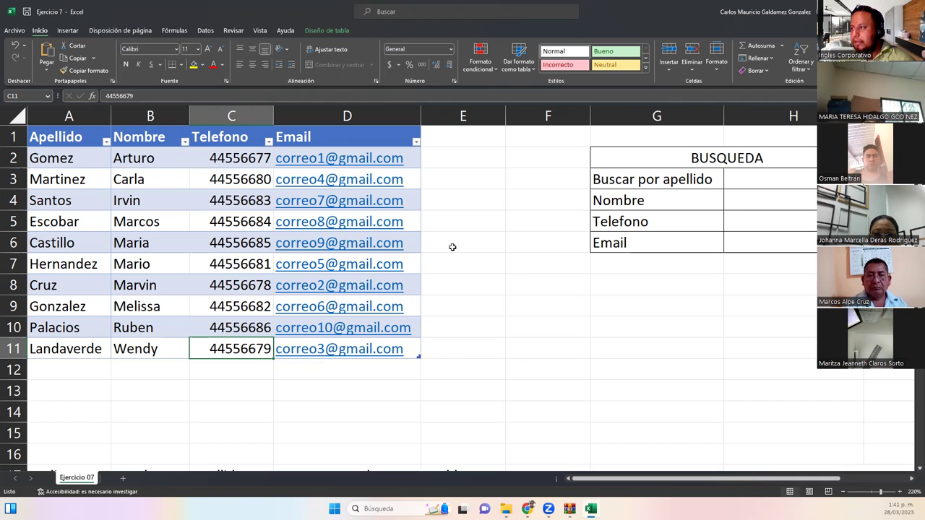
click(753, 203)
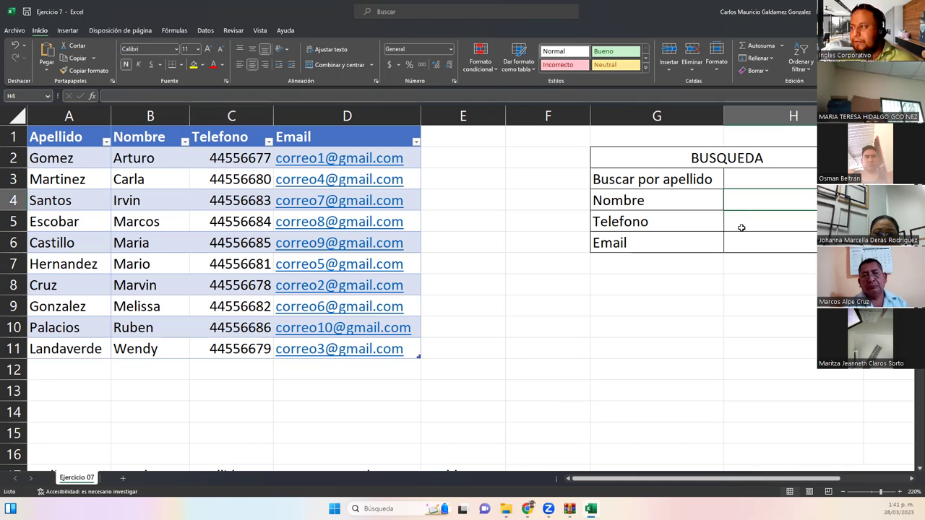
click(739, 225)
click(740, 243)
click(734, 214)
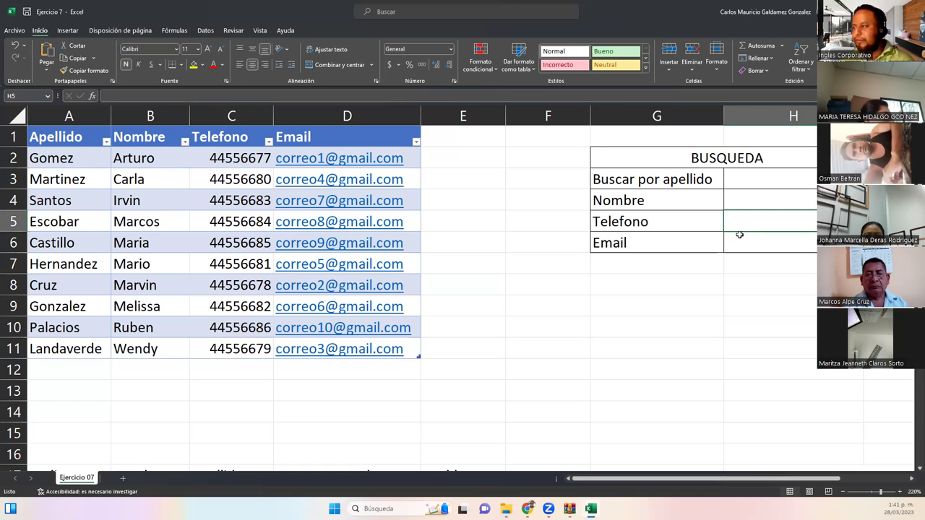
Step: Review the list-type data validation on cell H3 and accept it with =$A$2:$A$11 as its source
click(750, 184)
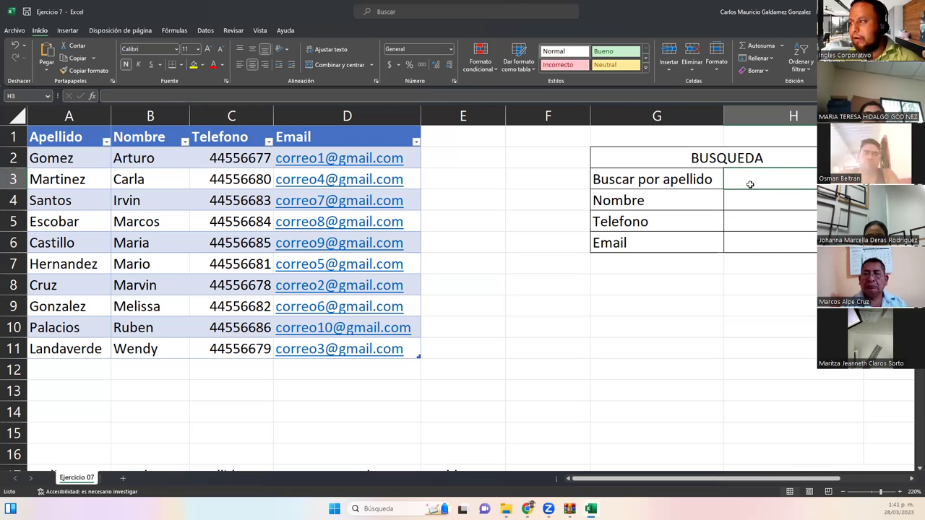
click(259, 32)
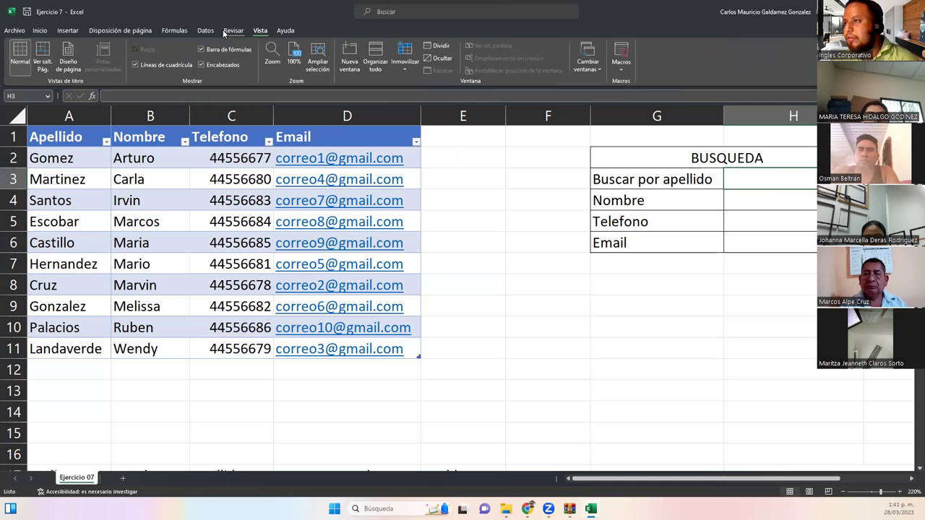
click(205, 29)
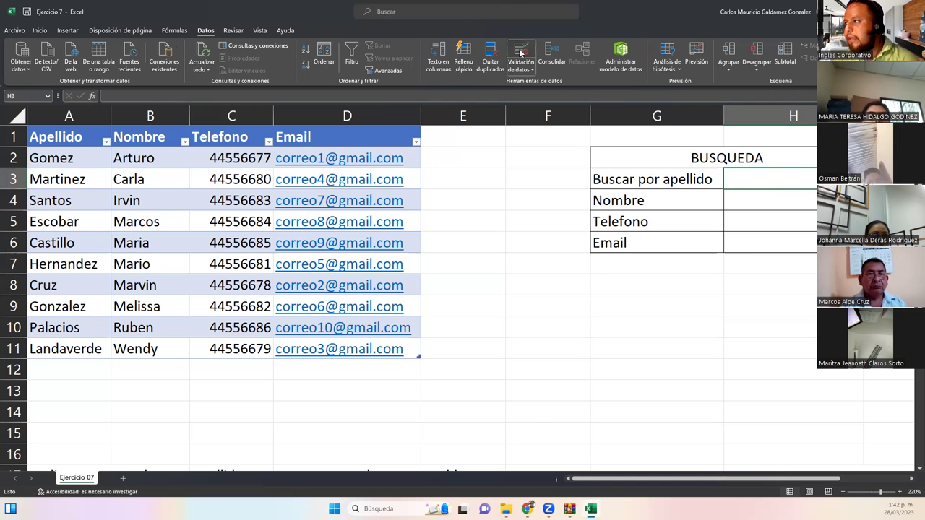
click(520, 52)
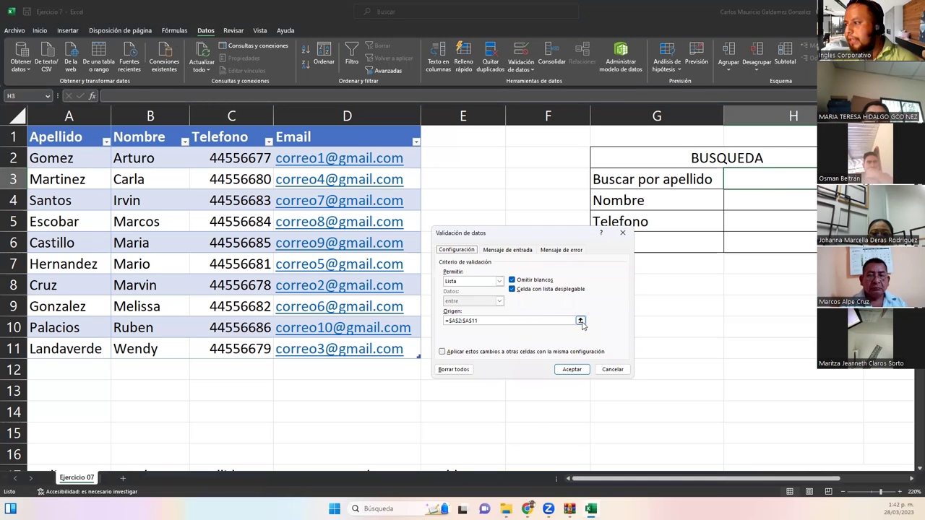
click(581, 321)
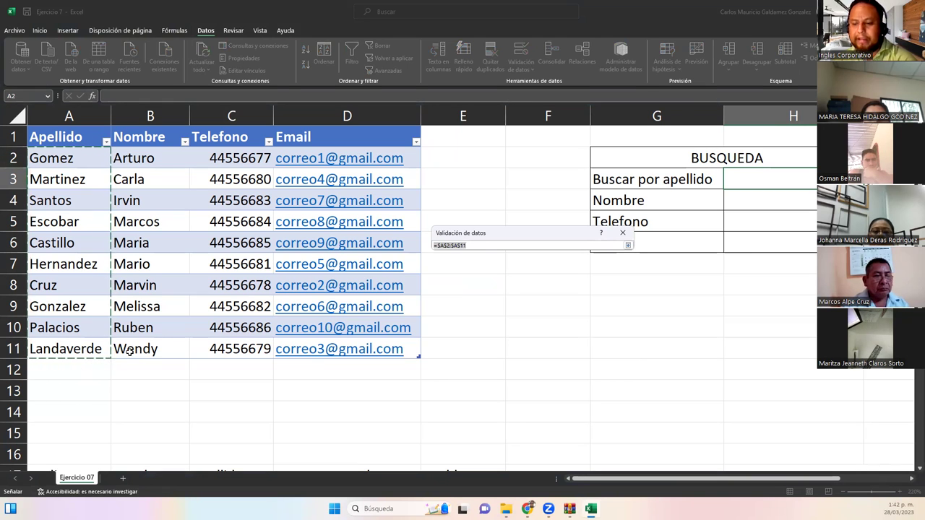
key(Return)
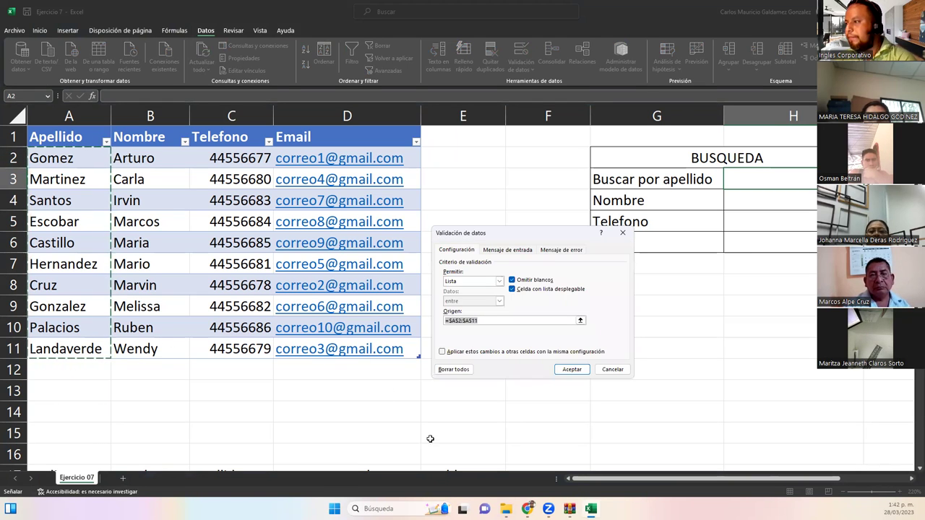
click(572, 370)
Step: Check the surnames offered by the drop-down list in cell H3, without choosing one
key(alt+Down)
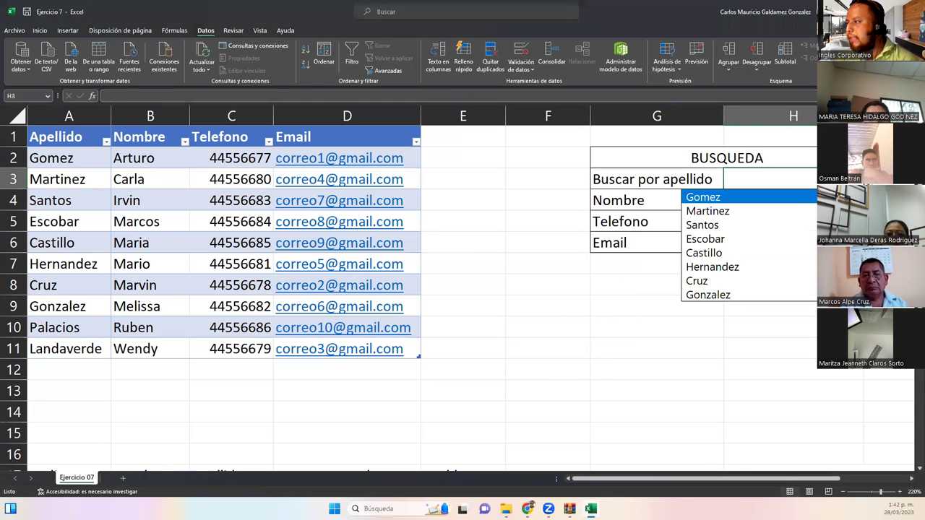
scroll(748, 245, down, 1)
scroll(748, 246, up, 1)
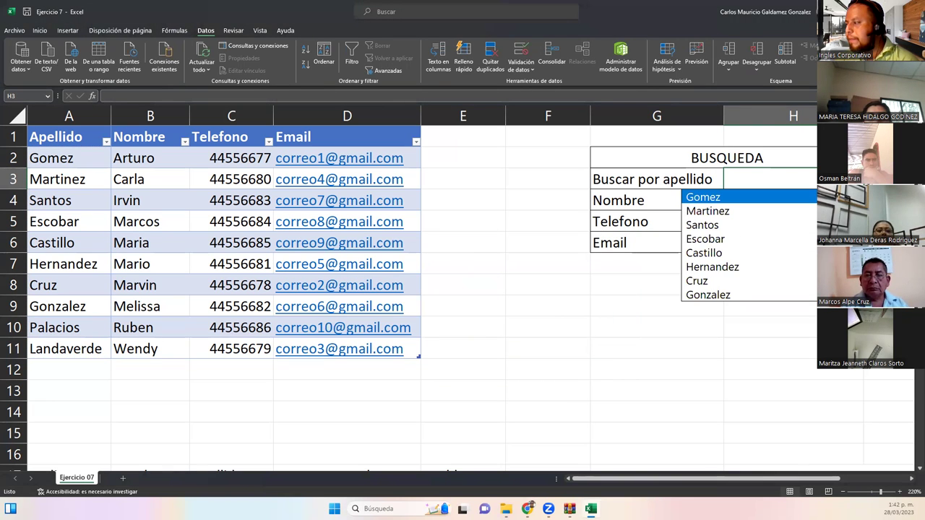
key(Escape)
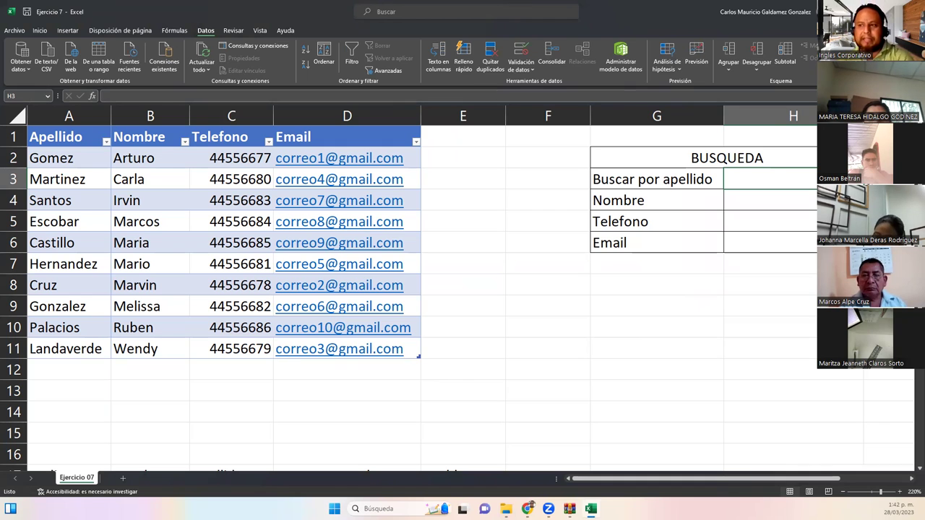
Step: Start a BUSCARV formula in the Nombre result cell H4, using H3 as the lookup value
click(737, 200)
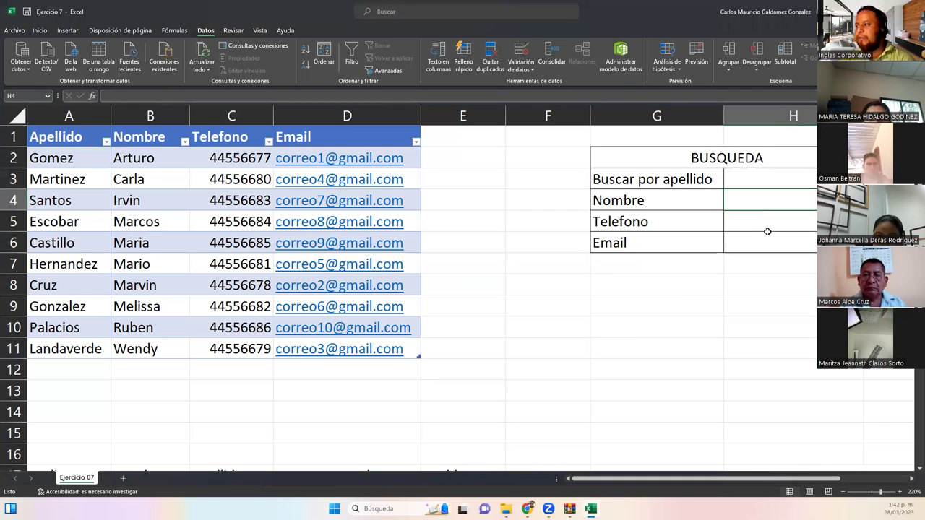
text(=buscar)
key(Down)
key(Down)
key(Tab)
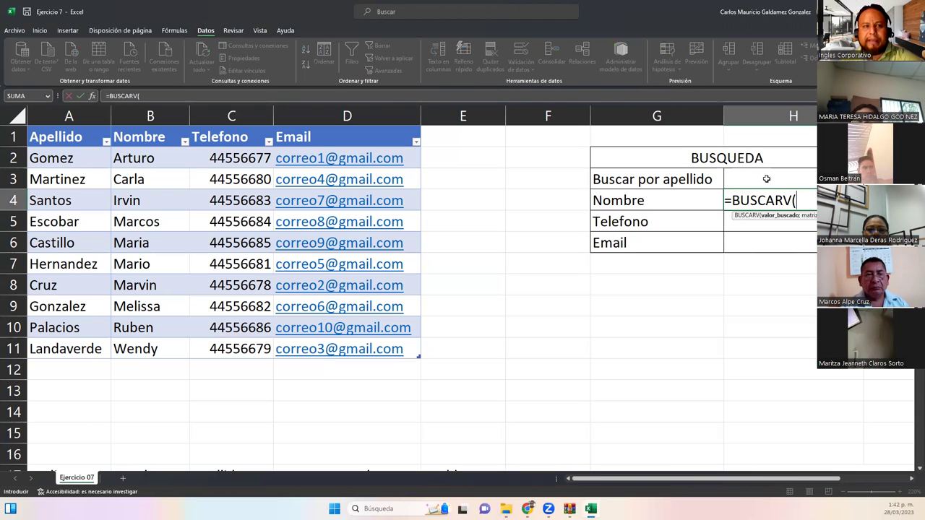
click(767, 178)
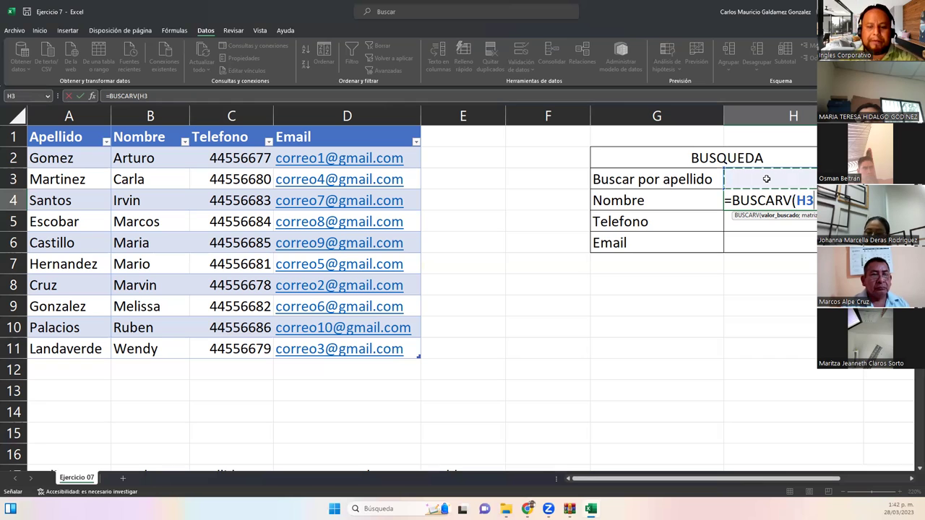
text(;)
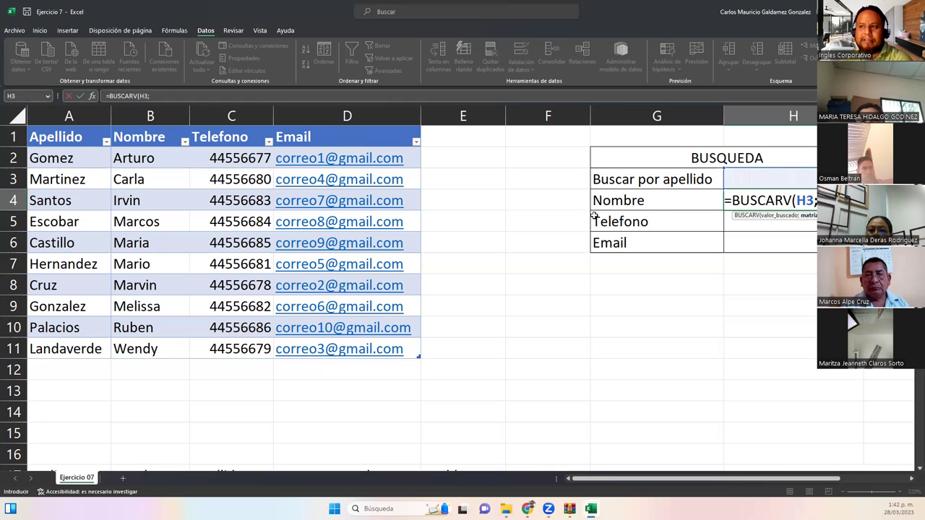
Step: Use the contact table's data range A2:D11 (Tabla2) as the table argument of the BUSCARV formula
click(60, 157)
drag(61, 158, 347, 354)
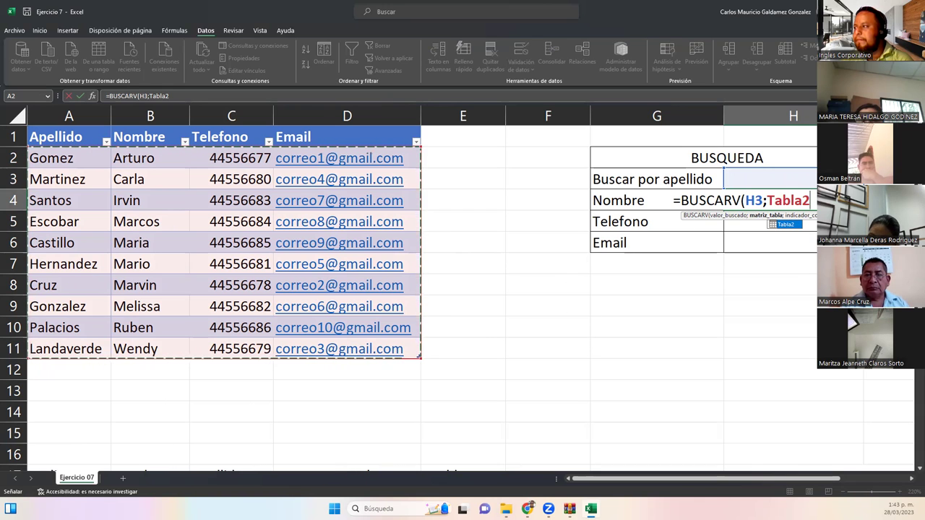
key(F2)
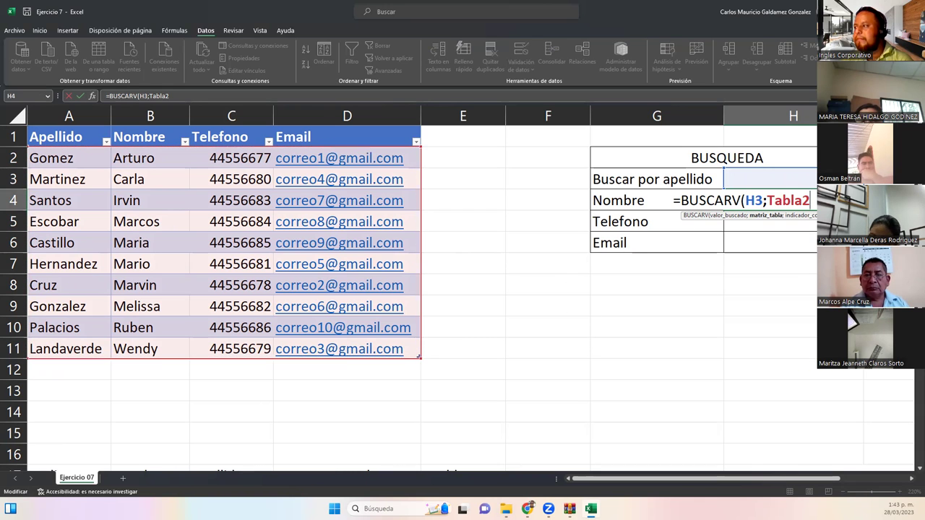
text(;)
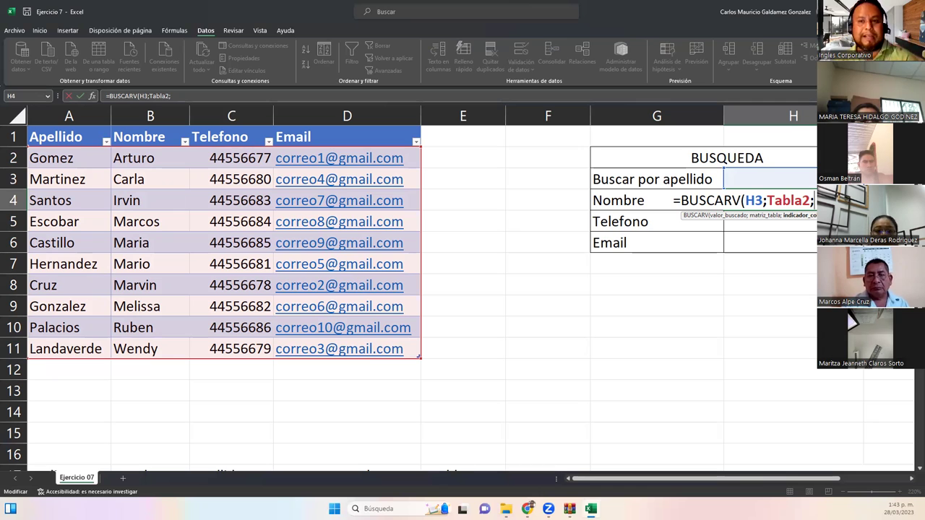
Step: Complete the BUSCARV formula in H4 with column index 2 and exact match, FALSO
text(2)
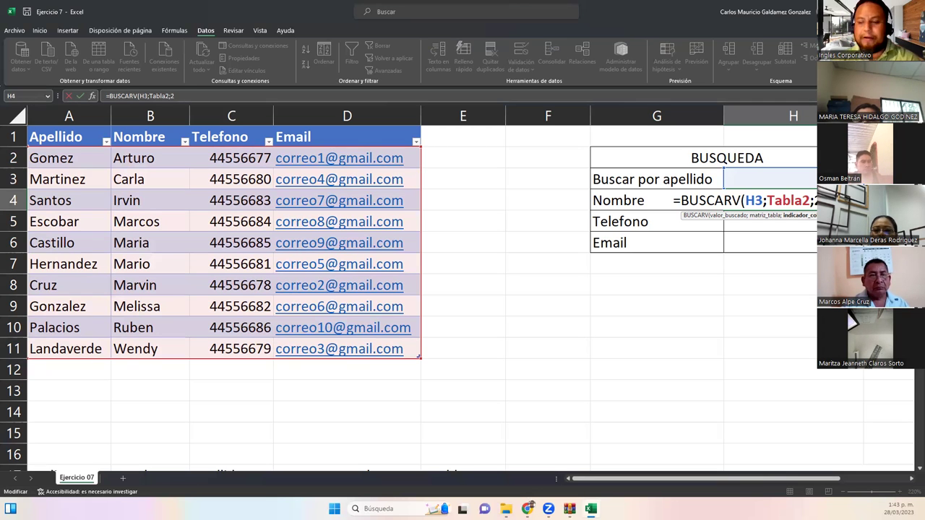
text(;)
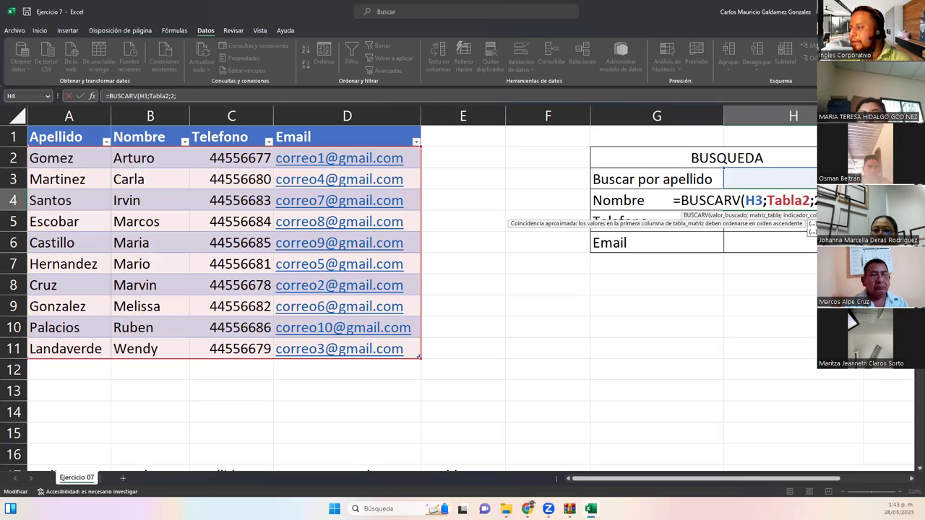
key(Down)
key(Tab)
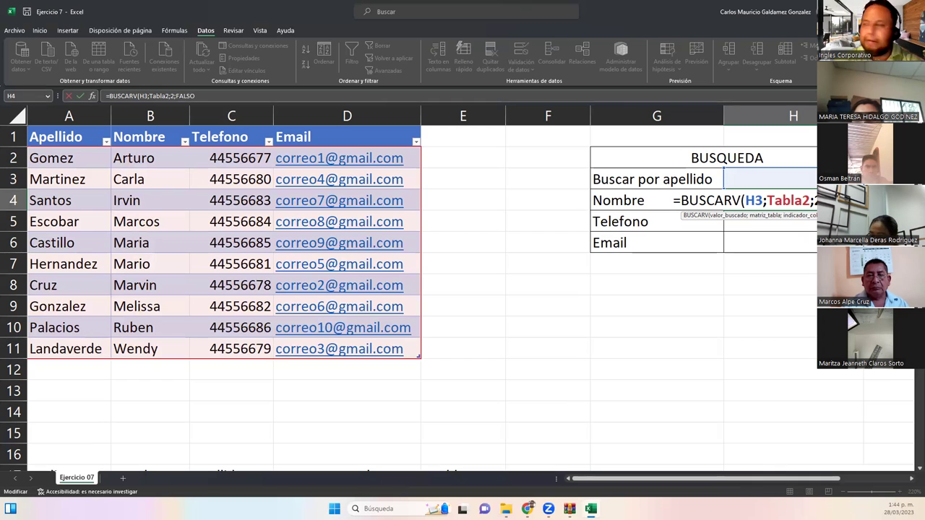
text())
key(Return)
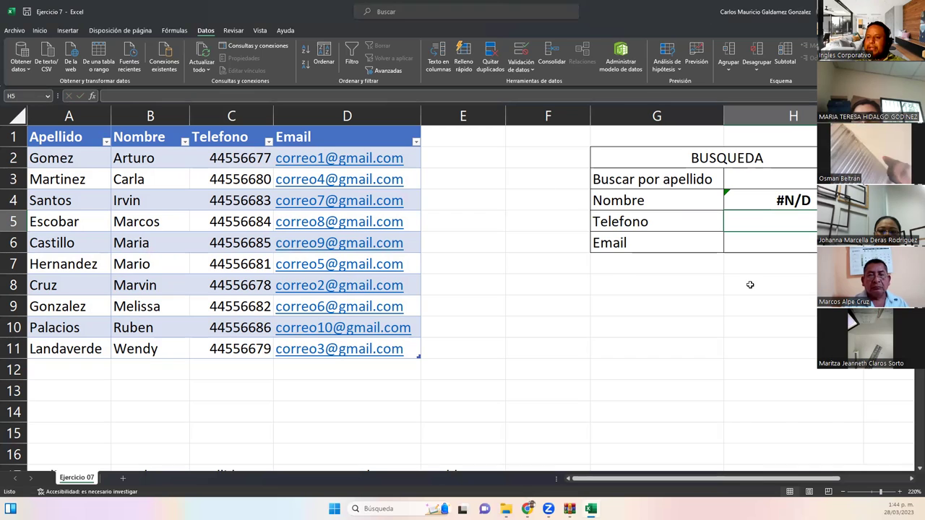
Step: Choose the surname listed in row 8 of the contact table from the drop-down list in cell H3
click(769, 179)
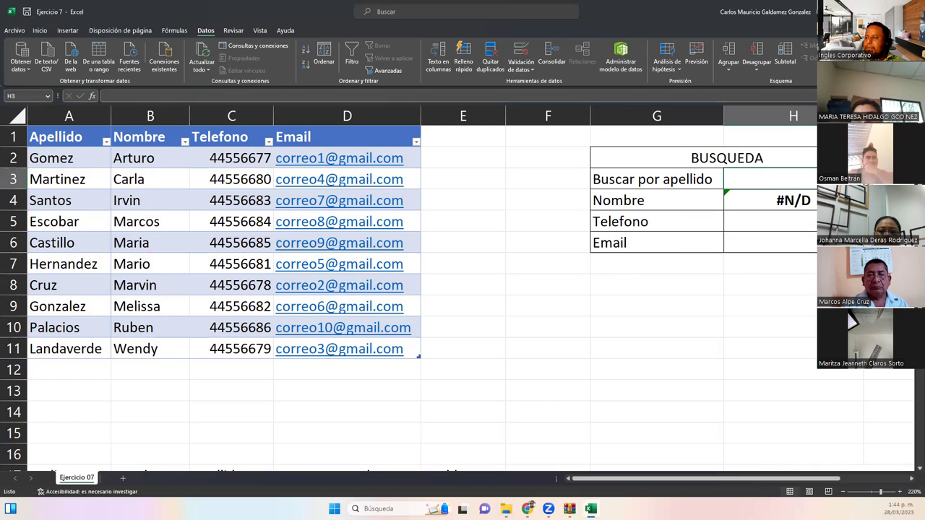
key(alt+Down)
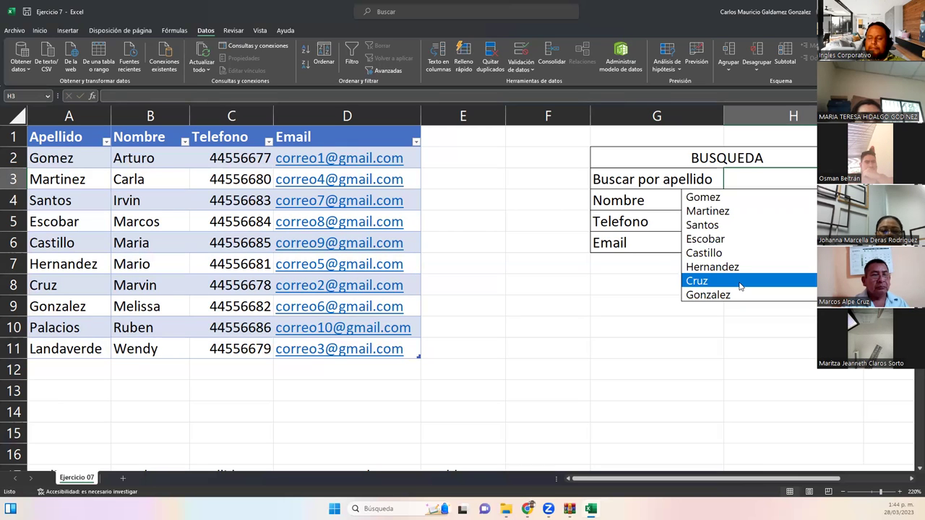
click(741, 287)
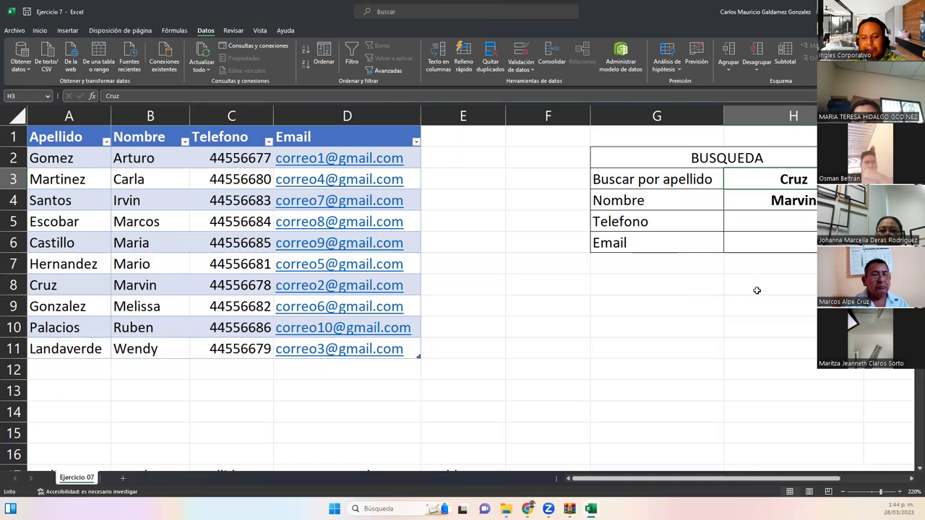
Step: Review the arguments of the BUSCARV formula in the Nombre result cell H4 without changing them
key(Down)
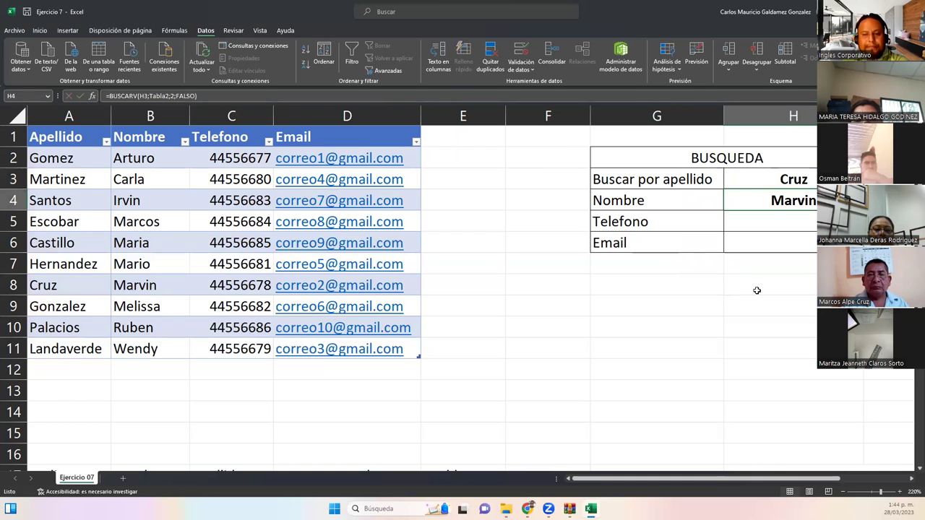
key(F2)
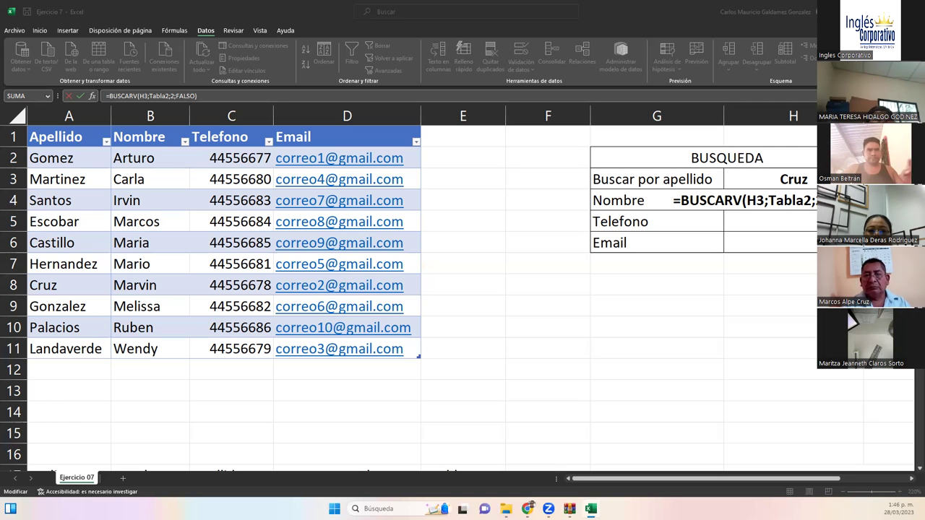
click(788, 200)
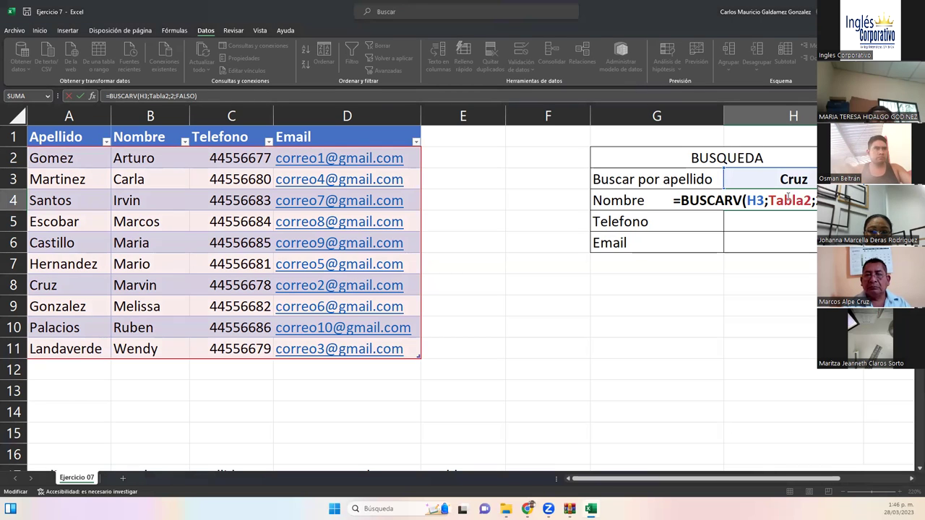
key(Return)
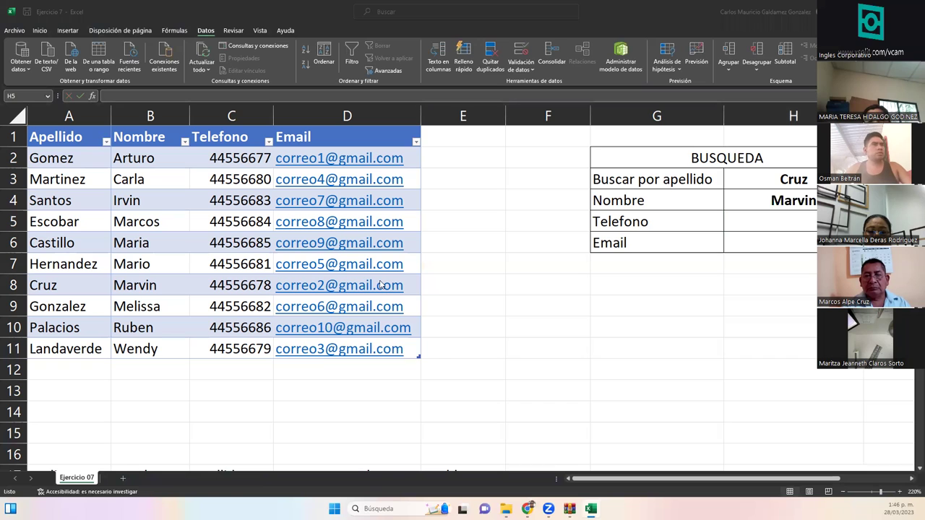
Step: Enlarge the worksheet screenshot in the Fotos viewer to examine it, and return to the Excel workbook
click(792, 222)
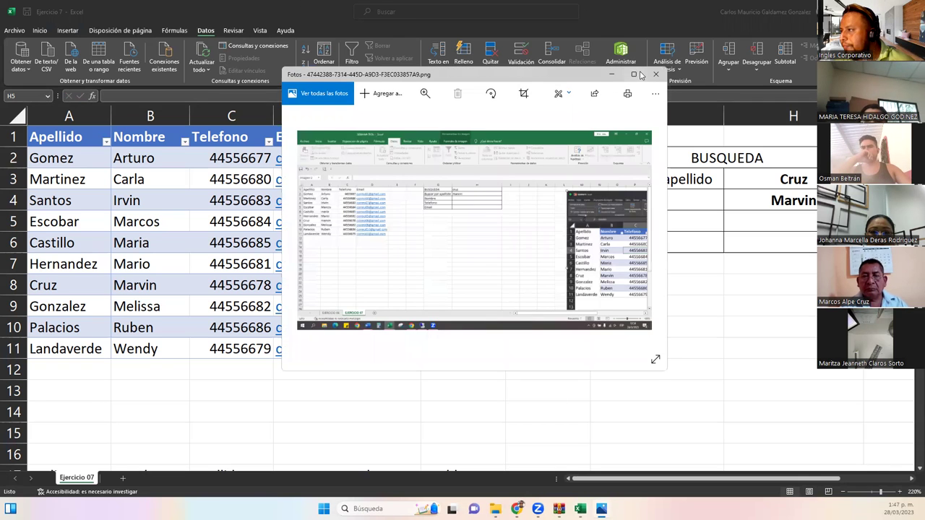
click(640, 75)
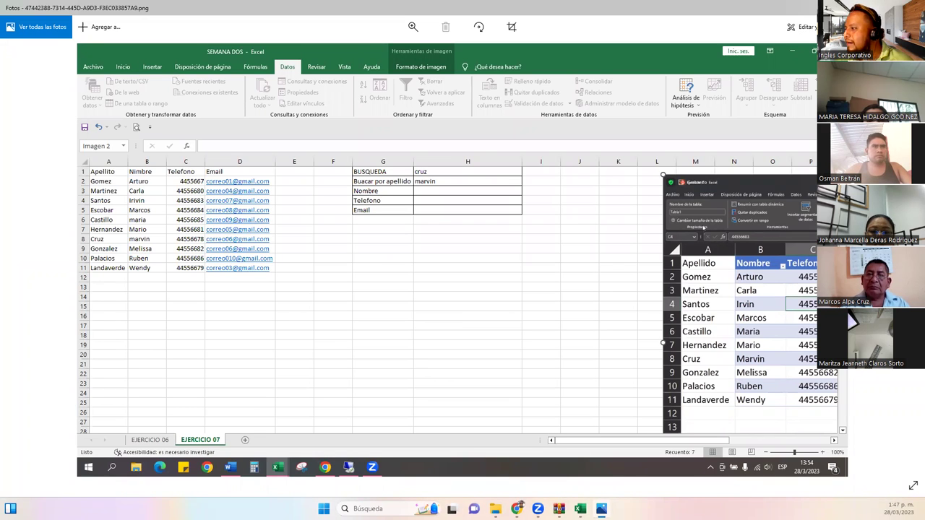
key(alt+Tab)
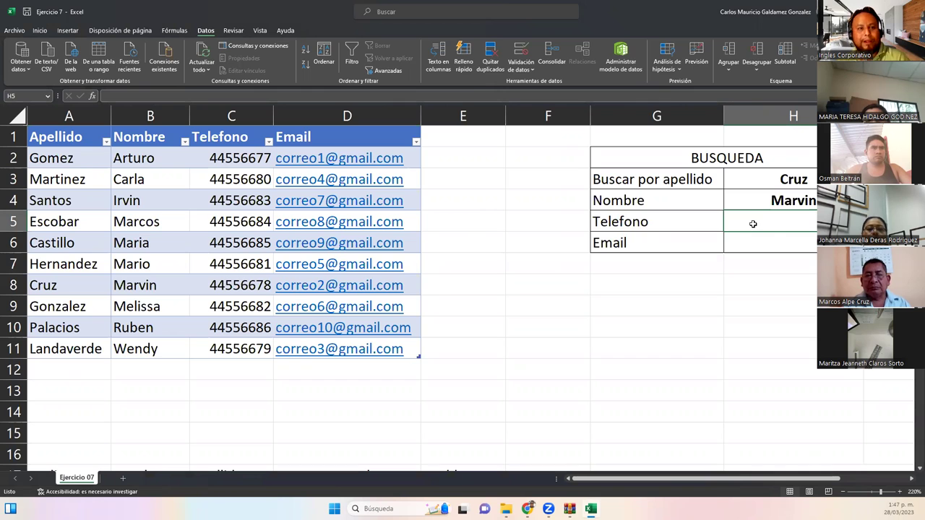
Step: Copy the BUSCARV formula text from H4 into the Telefono result cell H5, leaving the formula in H4 intact
click(733, 191)
key(F2)
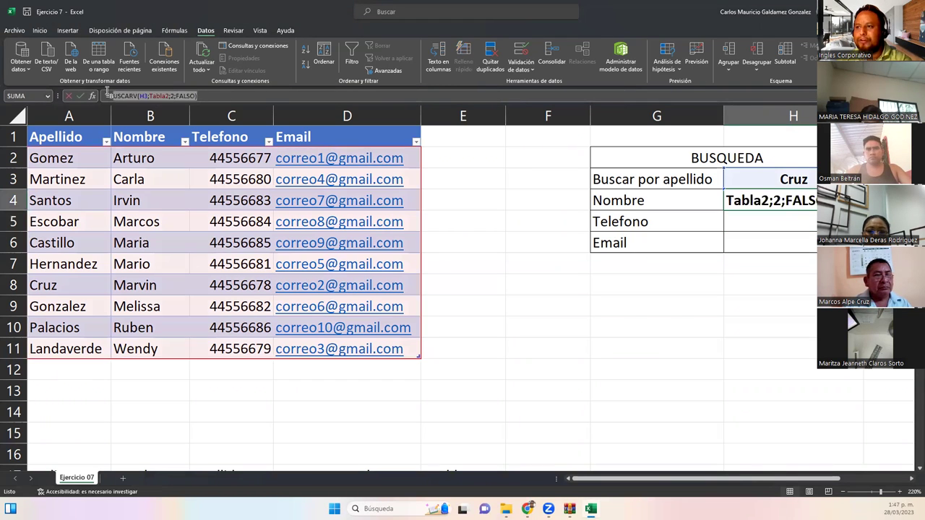
text(=)
click(771, 225)
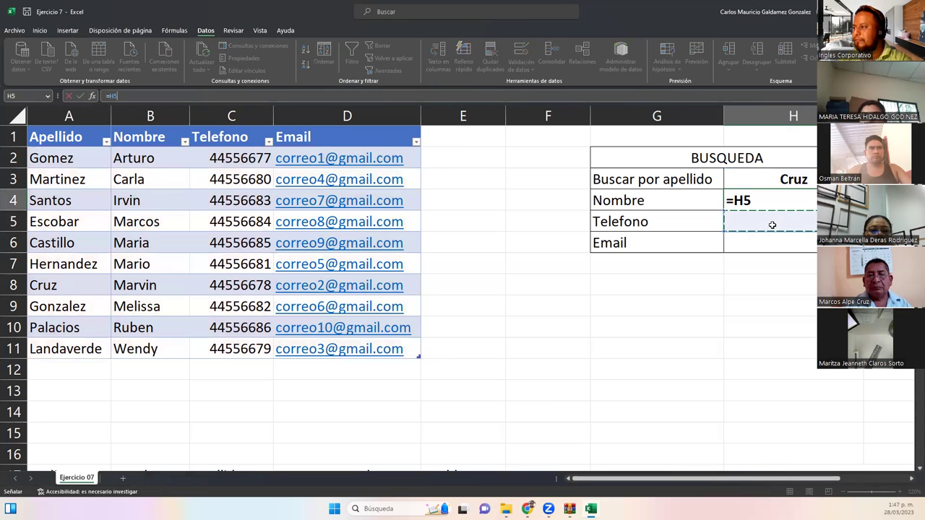
key(Escape)
double_click(772, 225)
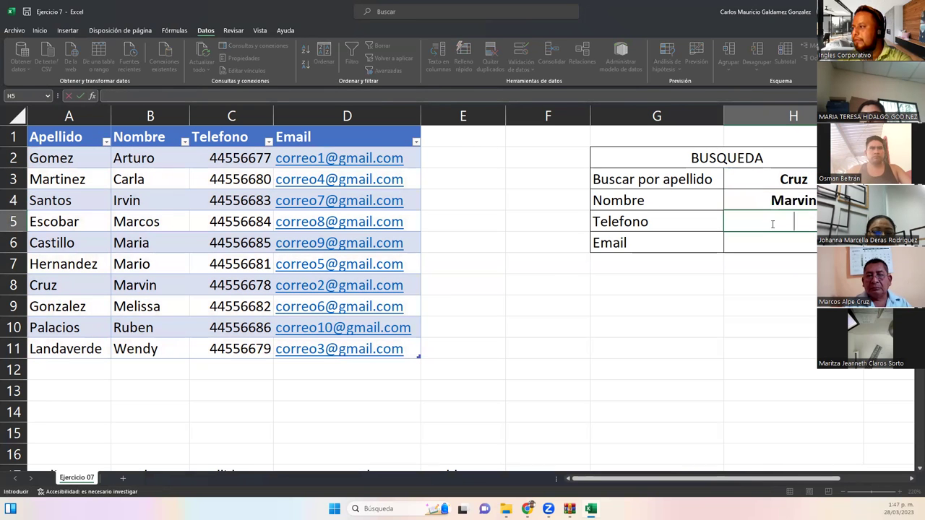
key(ctrl+v)
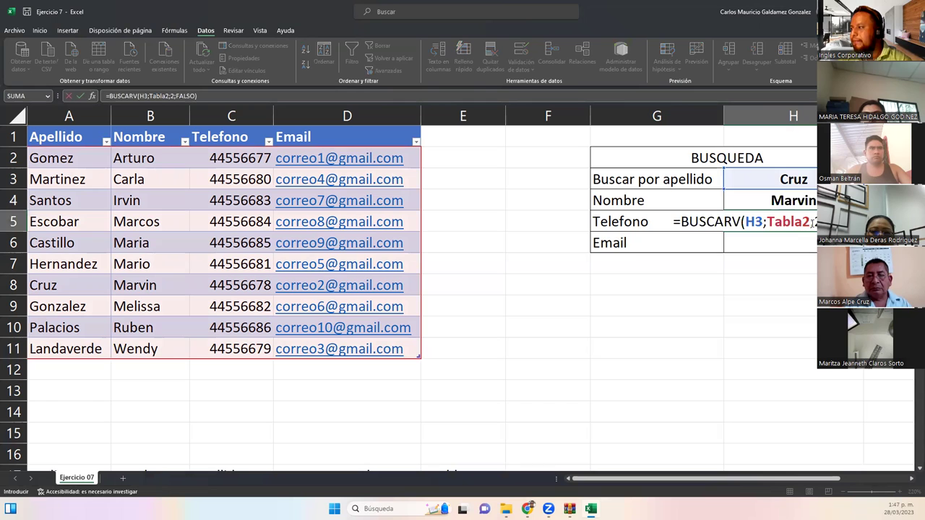
Step: Set the column index of the BUSCARV formula in H5 to 3 and check the result against the contact table
click(749, 224)
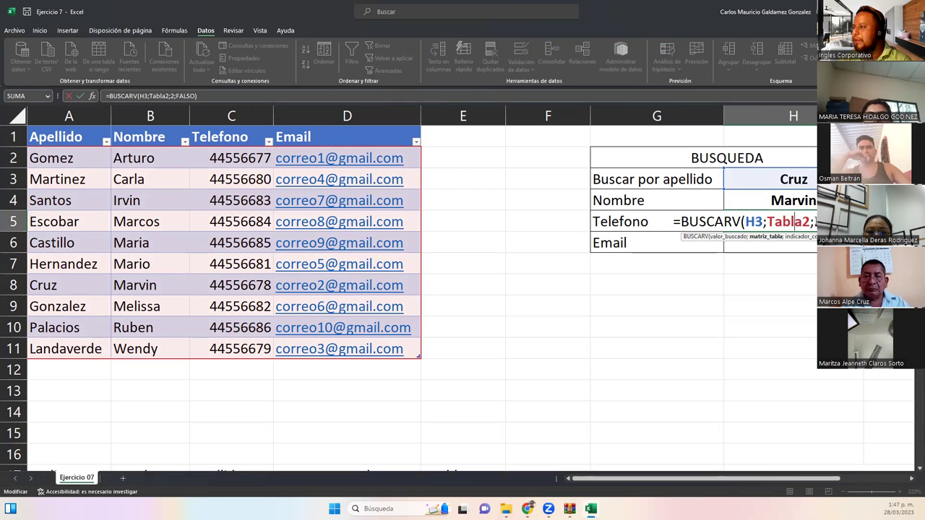
click(813, 221)
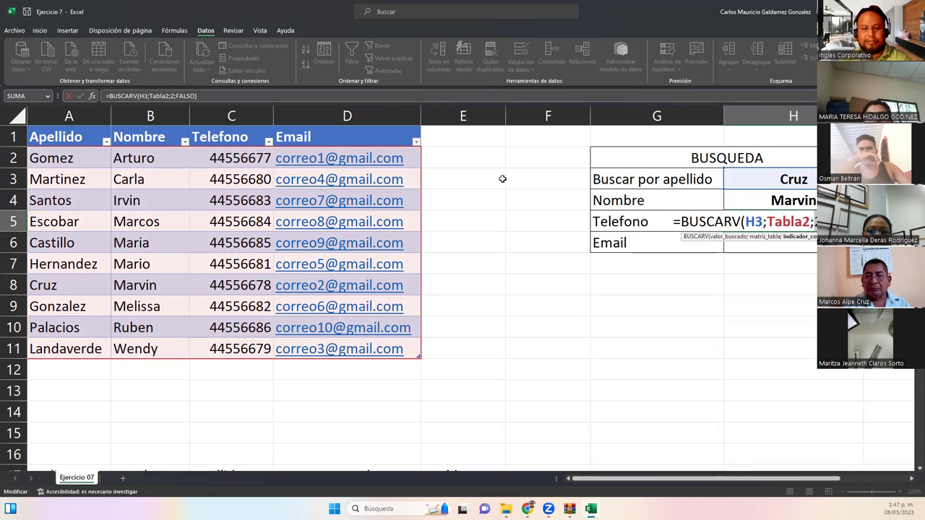
key(BackSpace)
text(3)
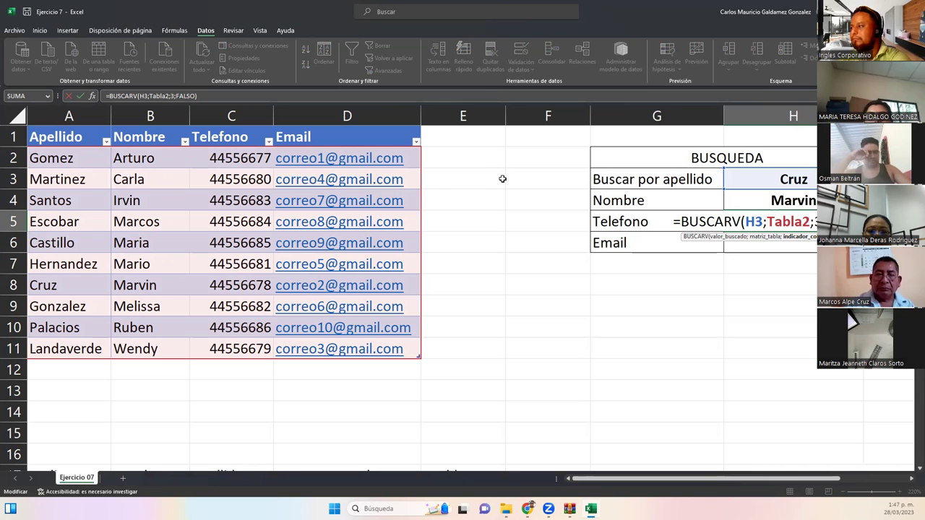
key(Return)
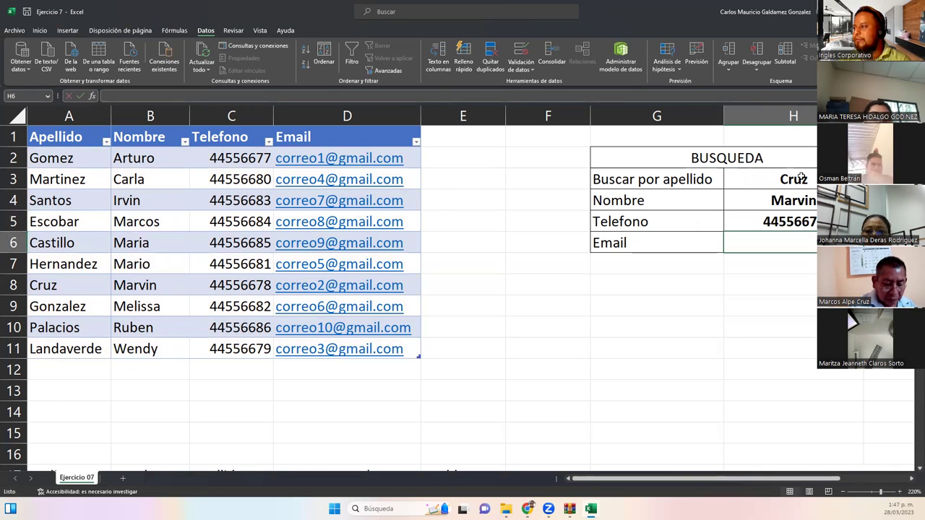
click(261, 285)
click(773, 223)
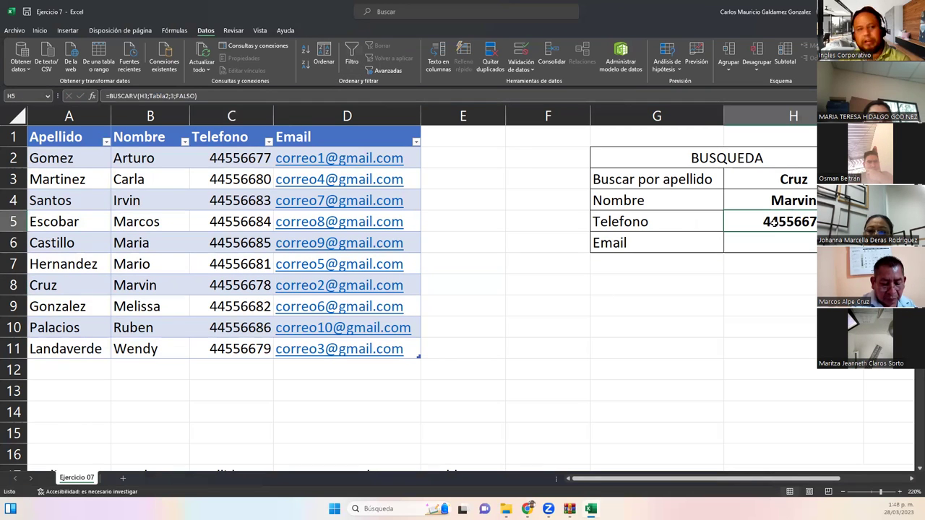
Step: Paste the copied BUSCARV formula into the Email result cell H6 and set its column index to 4
click(797, 247)
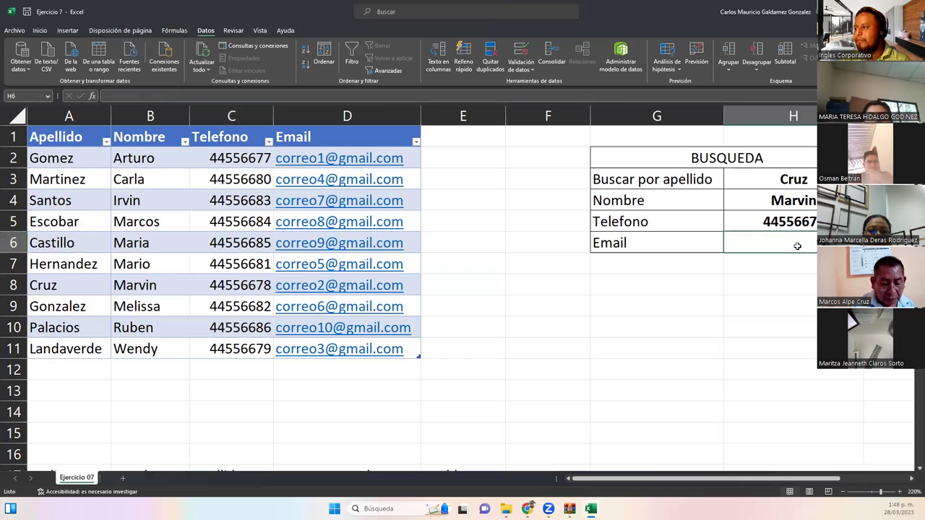
text(=)
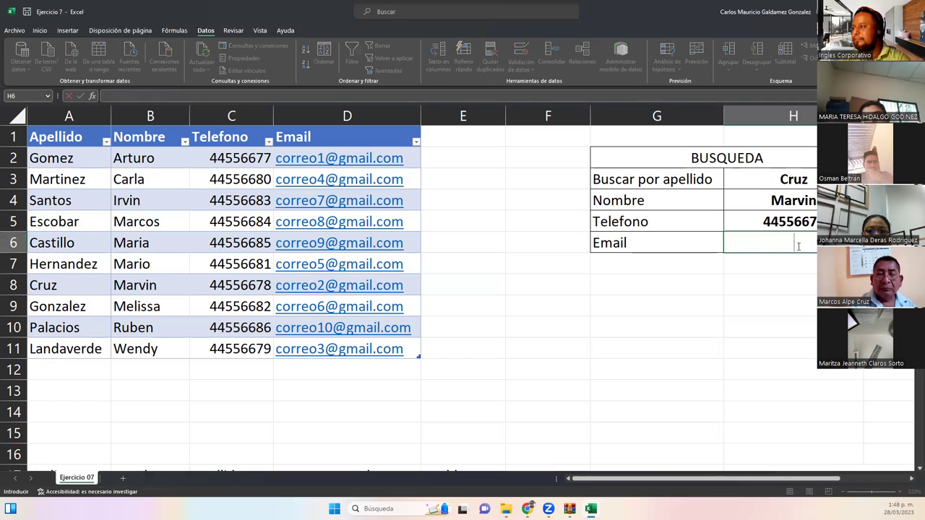
key(ctrl+v)
key(F2)
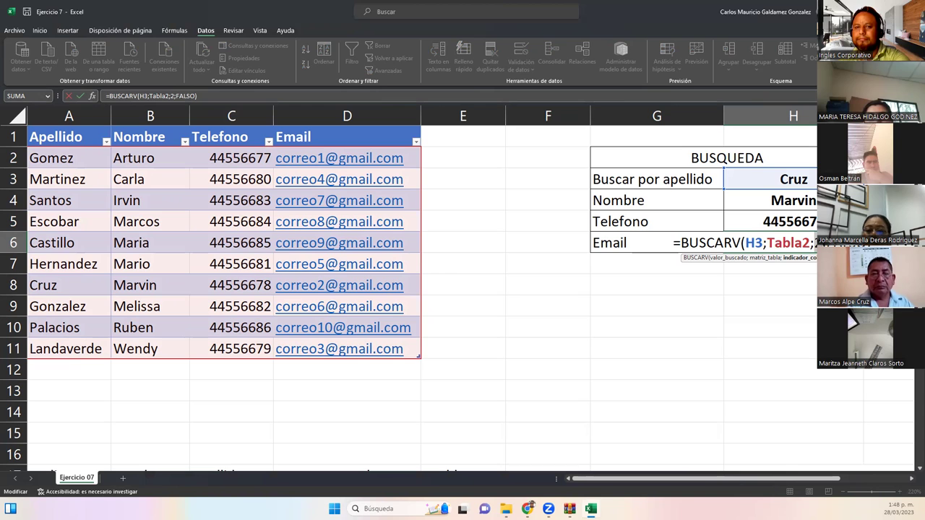
text(4)
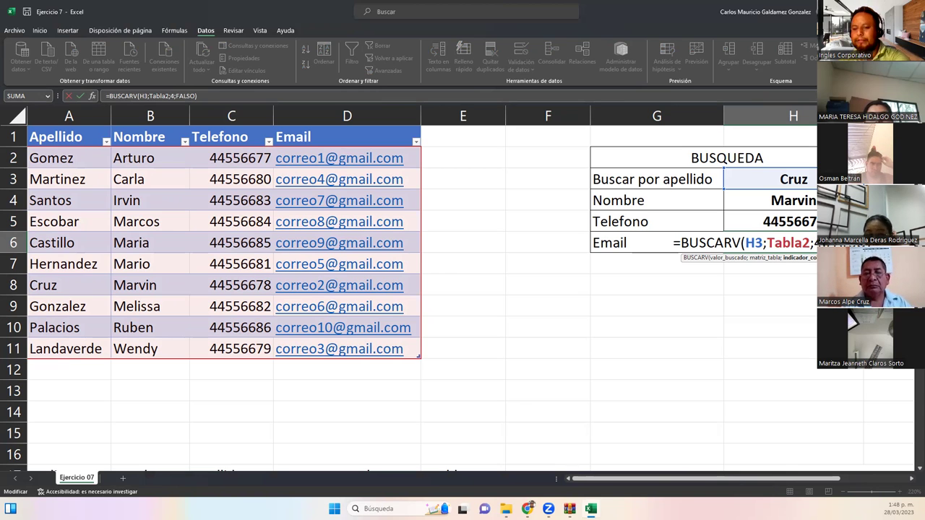
key(Return)
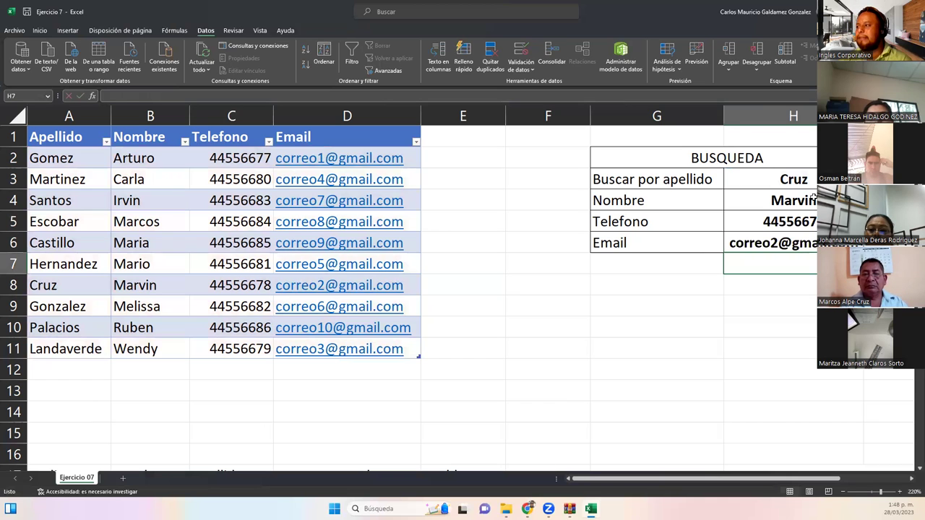
Step: Test the lookup by choosing the surnames from table rows 6, 4 and 8 in turn in H3's drop-down list
click(808, 179)
key(alt+Down)
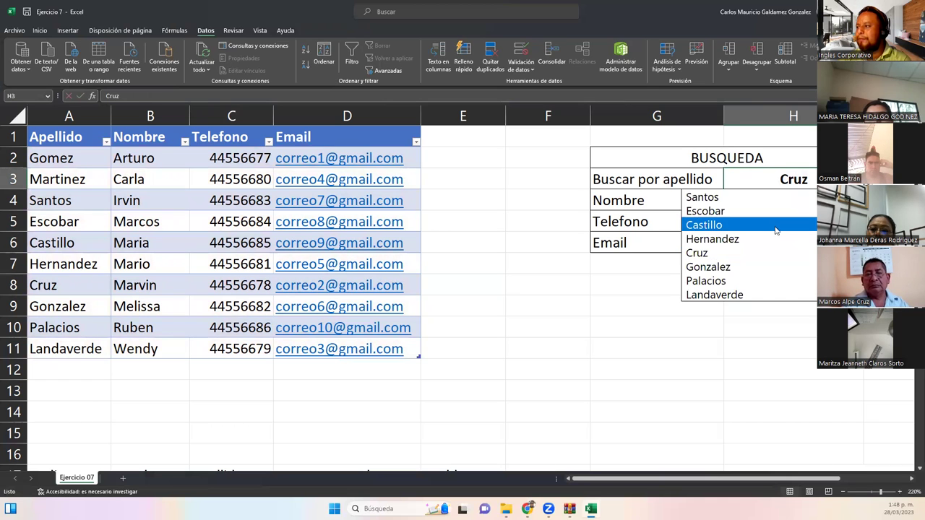
click(774, 227)
key(alt+Down)
key(Up)
key(Up)
key(Return)
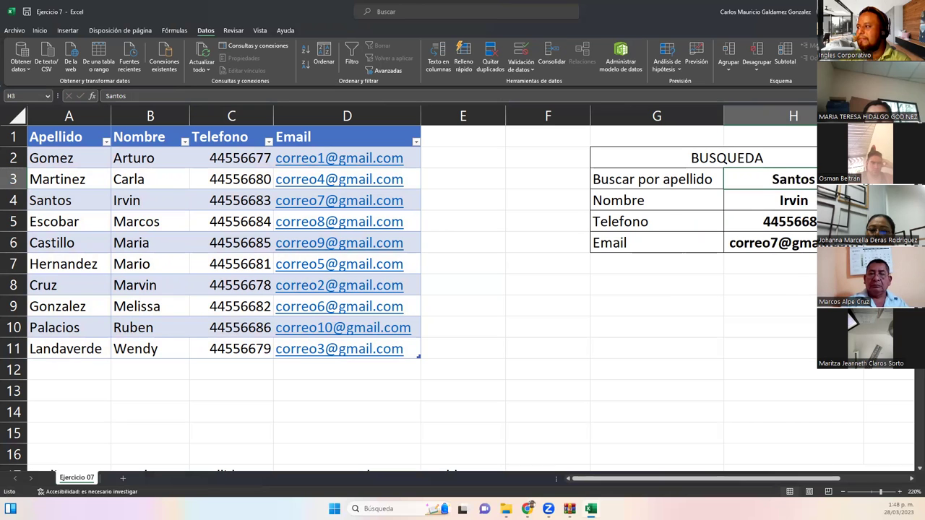
key(alt+Down)
click(756, 247)
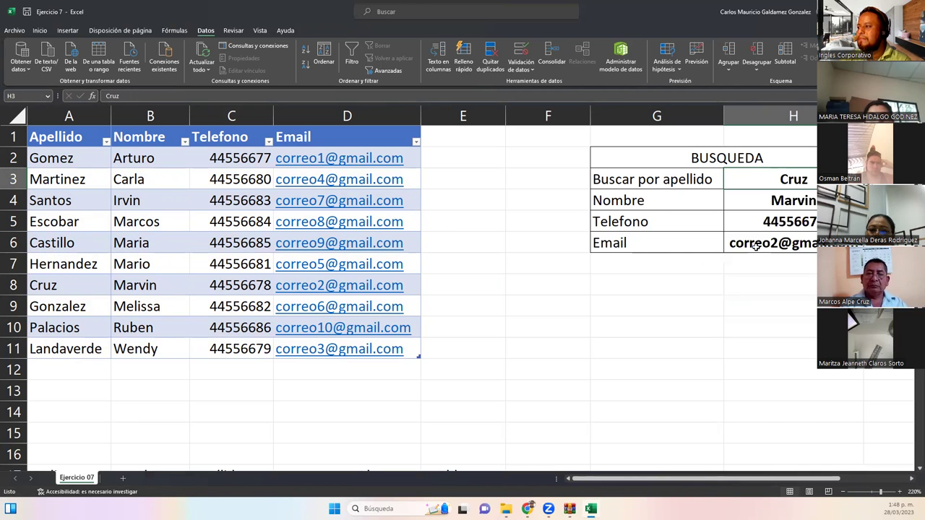
Step: Move the surname selector and the three result cells H3:H6 down to H7:H10
click(910, 479)
click(910, 480)
click(910, 480)
click(910, 480)
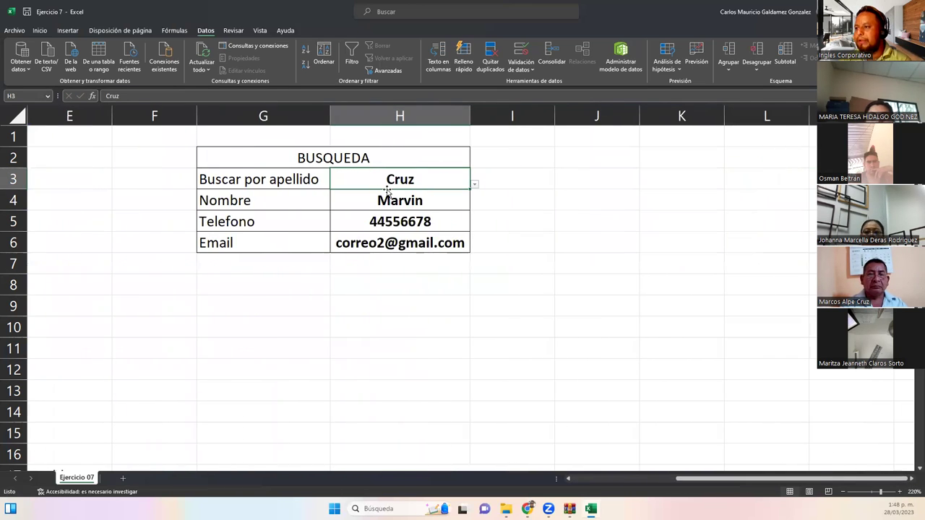
key(ctrl+shift+Down)
drag(413, 255, 415, 328)
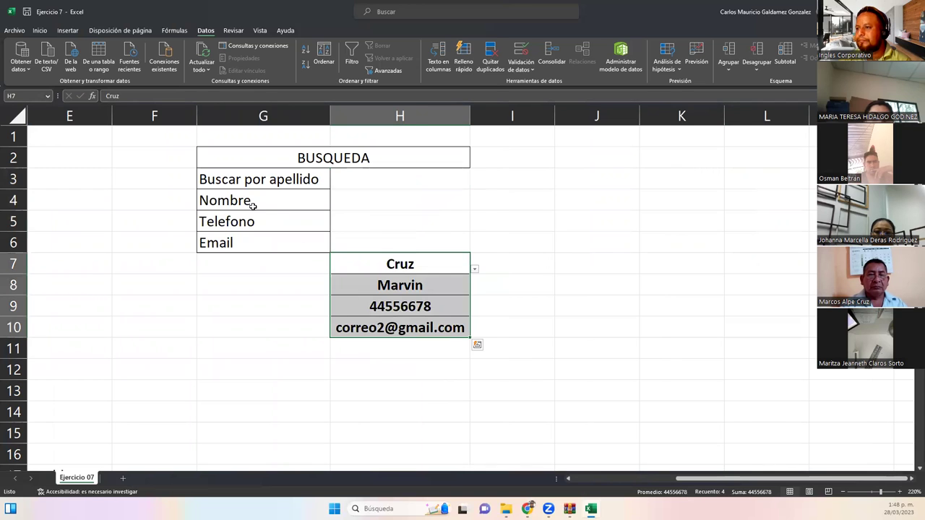
Step: Rearrange the labels into a horizontal header by moving Nombre to H3, Telefono to I3 and Email to J3
click(260, 204)
drag(294, 206, 456, 178)
click(296, 221)
drag(289, 226, 545, 192)
click(287, 252)
drag(292, 252, 585, 173)
Step: Move the surname selector cell to G4 and the Nombre result to H4, beneath their labels
click(363, 260)
drag(364, 254, 254, 204)
drag(388, 265, 392, 211)
click(399, 277)
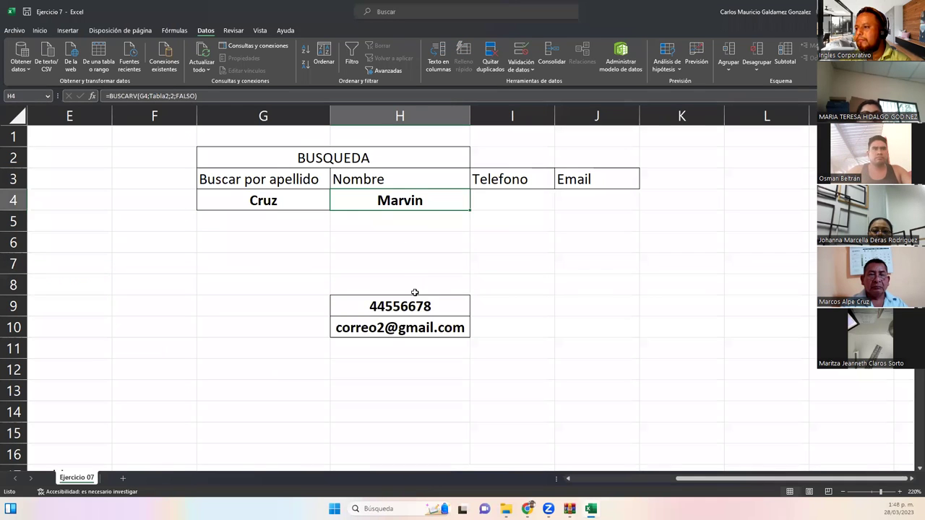
Step: Move the phone result from H9 to I4 and the email result from H10 to J4
click(438, 300)
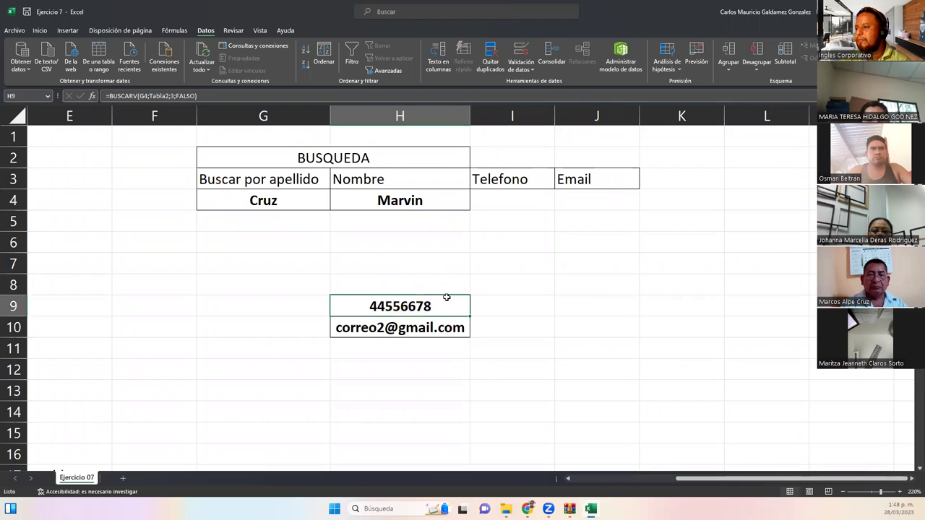
drag(448, 297, 531, 202)
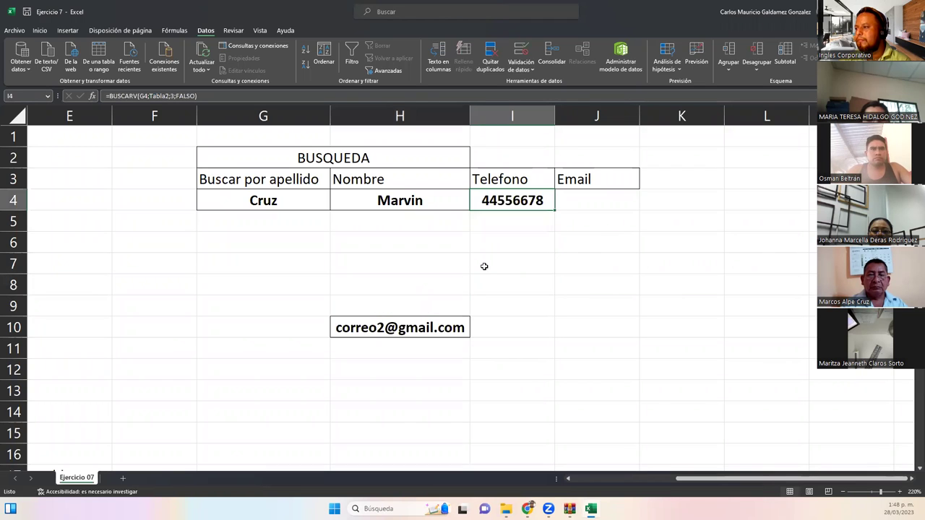
click(413, 324)
drag(427, 316, 579, 193)
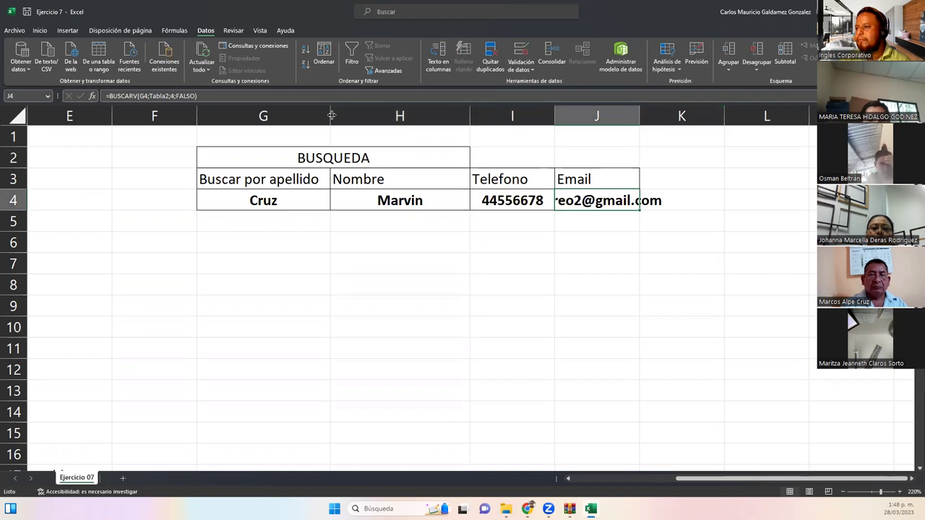
Step: Merge and center the BUSQUEDA title across G2:J2 so it spans the whole horizontal header
drag(305, 153, 636, 151)
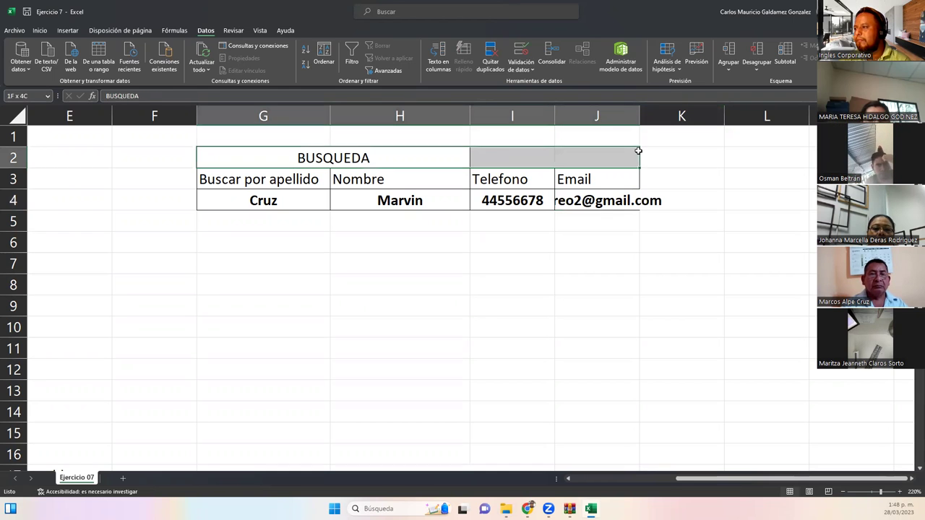
click(40, 30)
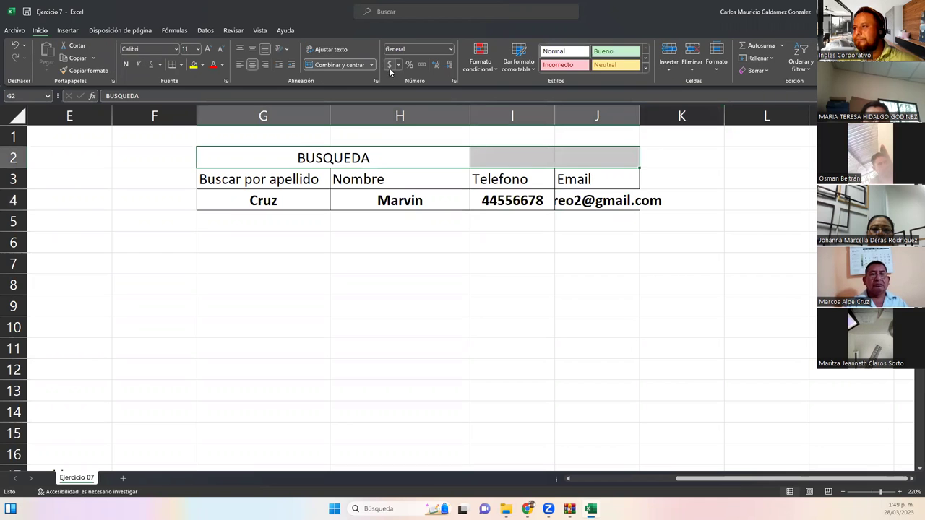
click(329, 65)
click(329, 65)
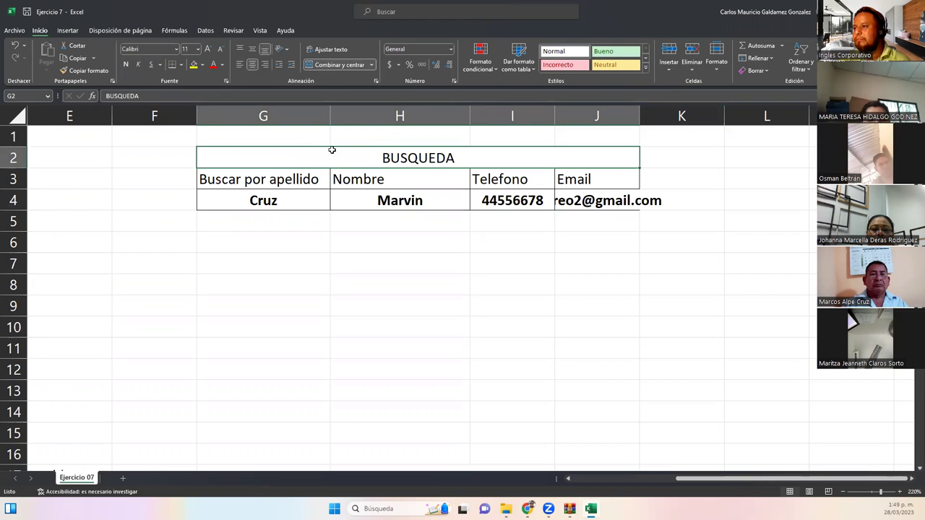
Step: Narrow column G to its label and fit columns H, I and J to their contents
drag(328, 112, 319, 126)
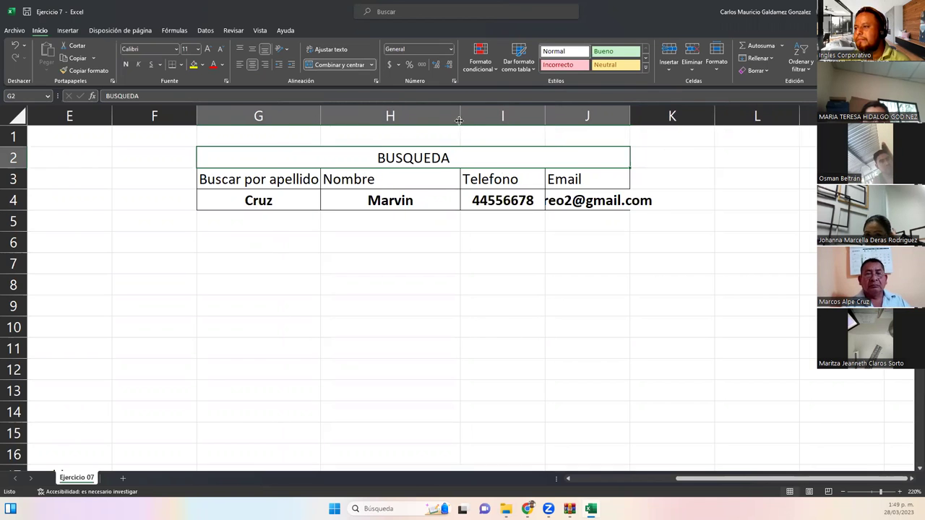
double_click(461, 116)
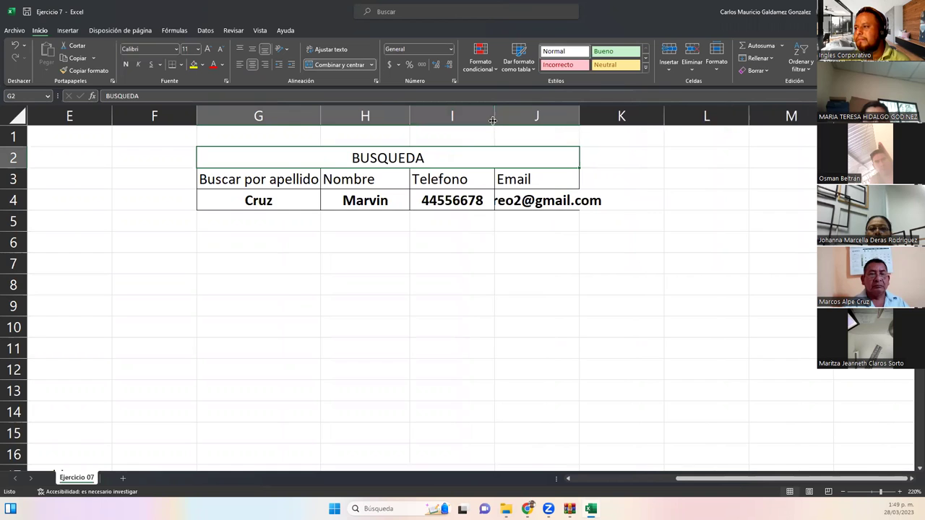
double_click(495, 114)
double_click(562, 114)
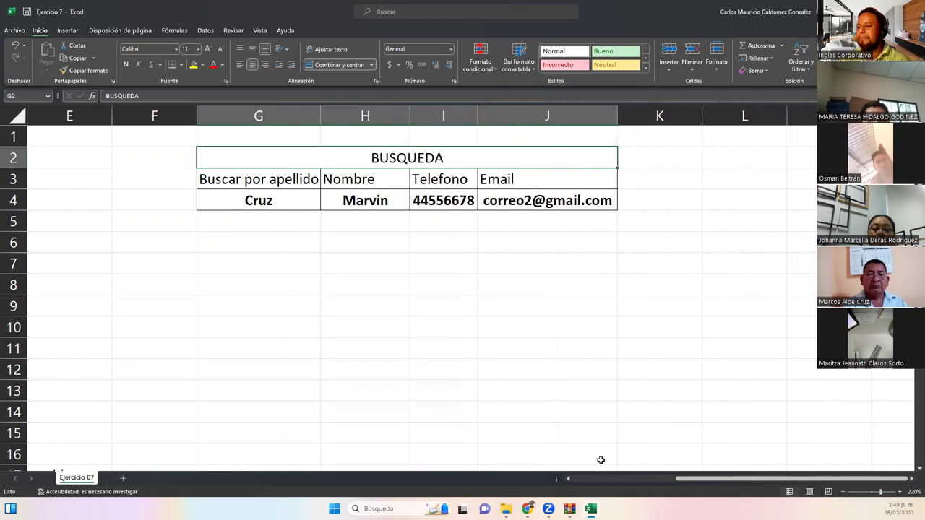
Step: Delete the empty column F between the contact table and the BUSQUEDA box
click(630, 477)
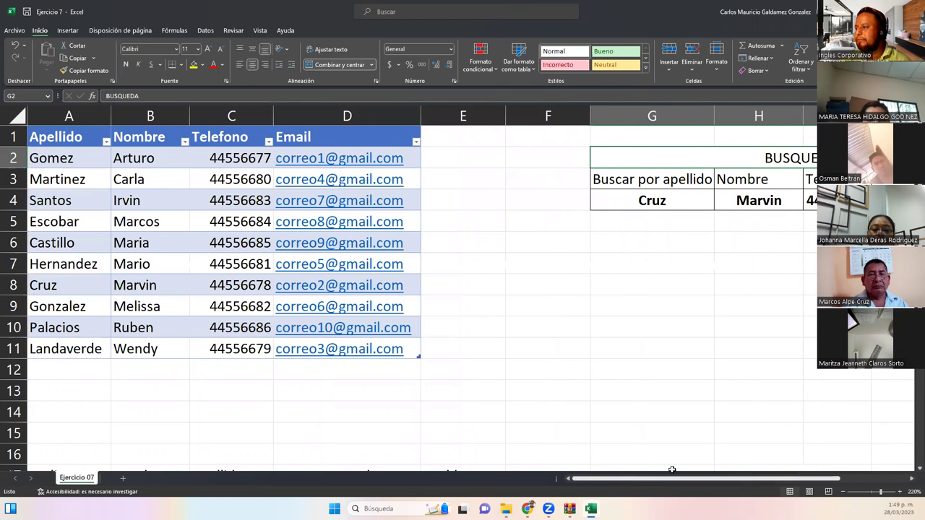
scroll(555, 116, down, 2)
scroll(556, 116, up, 2)
click(556, 117)
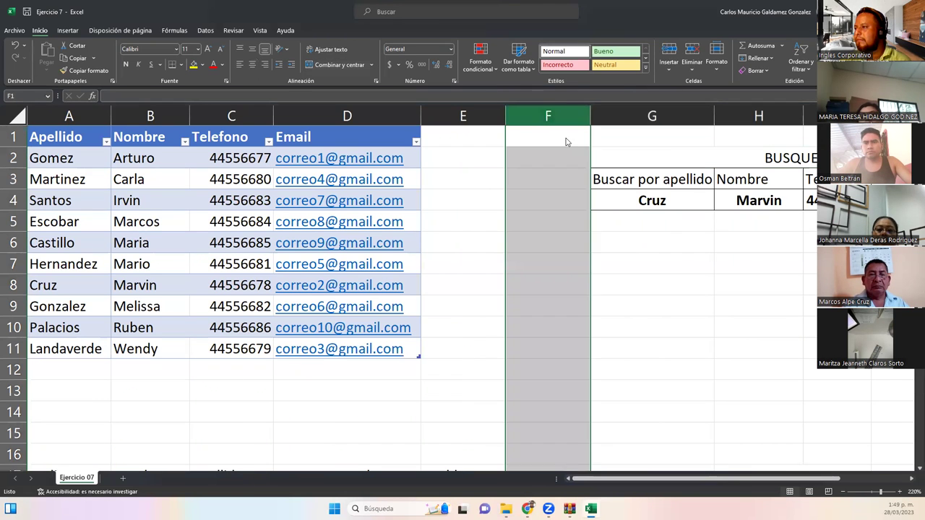
right_click(554, 114)
click(573, 222)
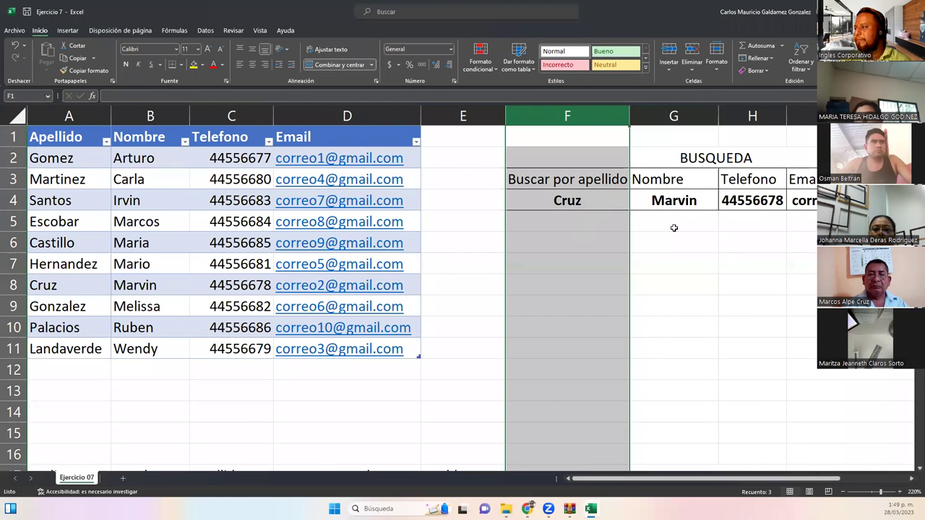
Step: Test the lookup by choosing Castillo, Palacios and Landaverde one after another in the surname selector F4
click(594, 207)
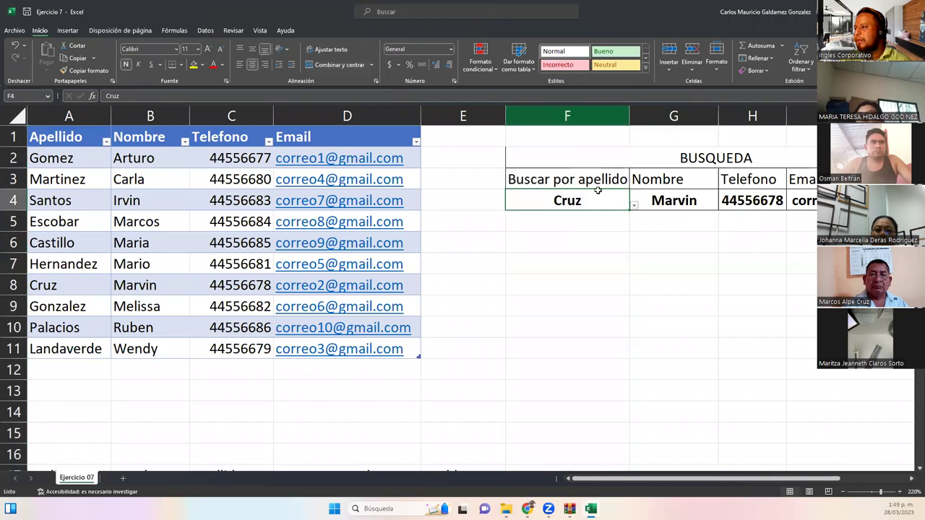
click(634, 205)
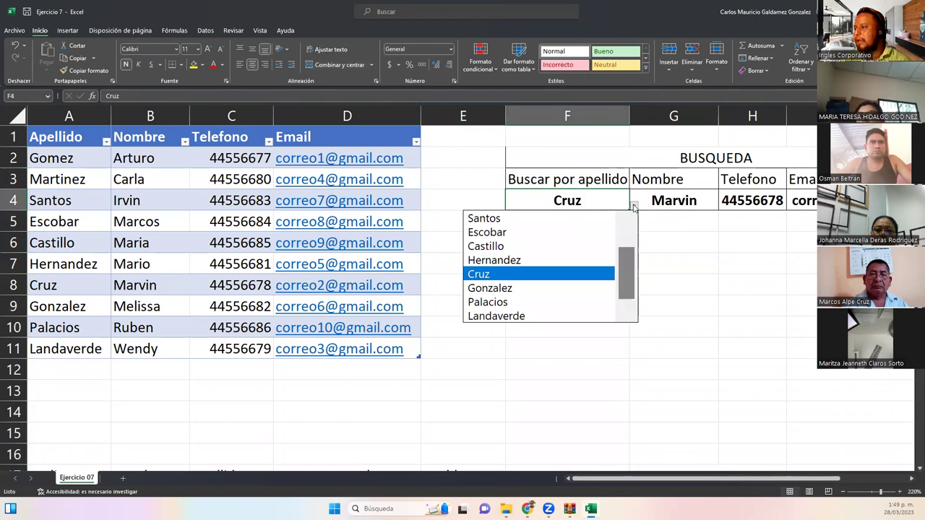
click(516, 246)
click(635, 209)
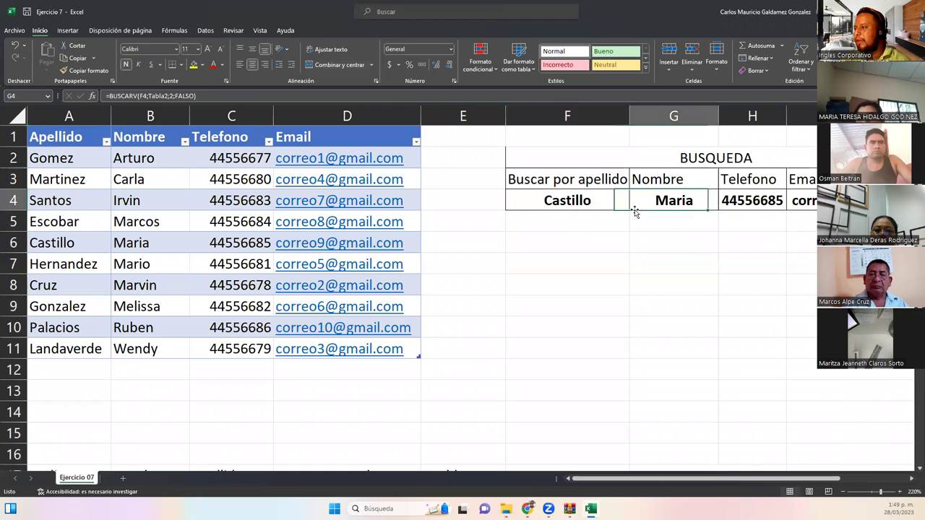
click(590, 201)
click(634, 206)
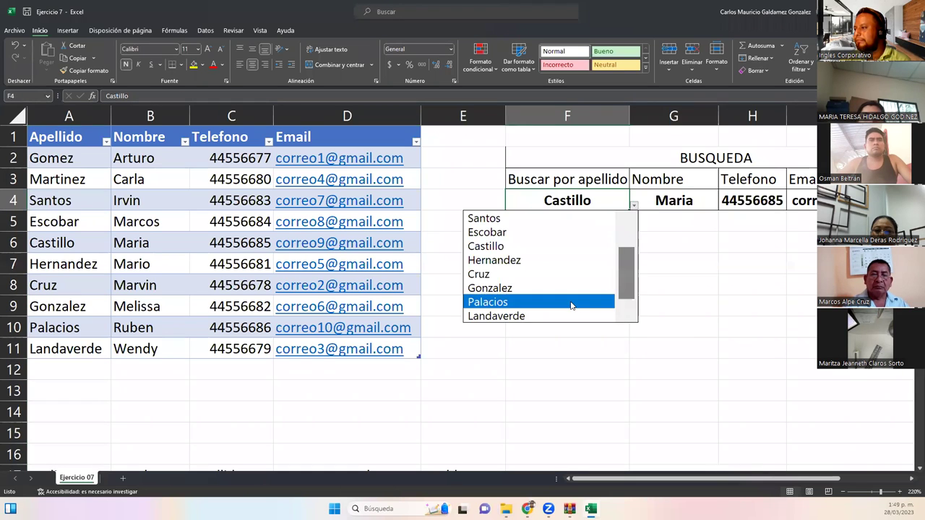
click(571, 303)
click(633, 206)
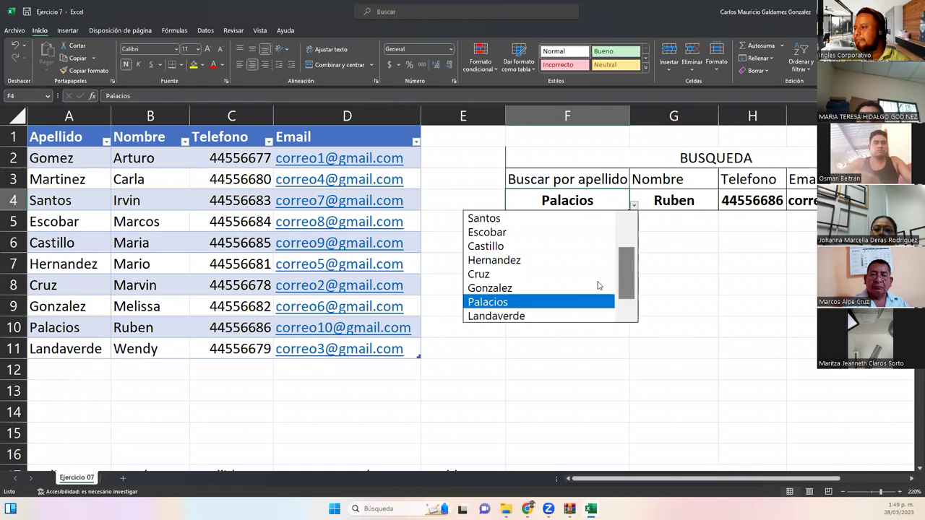
click(575, 318)
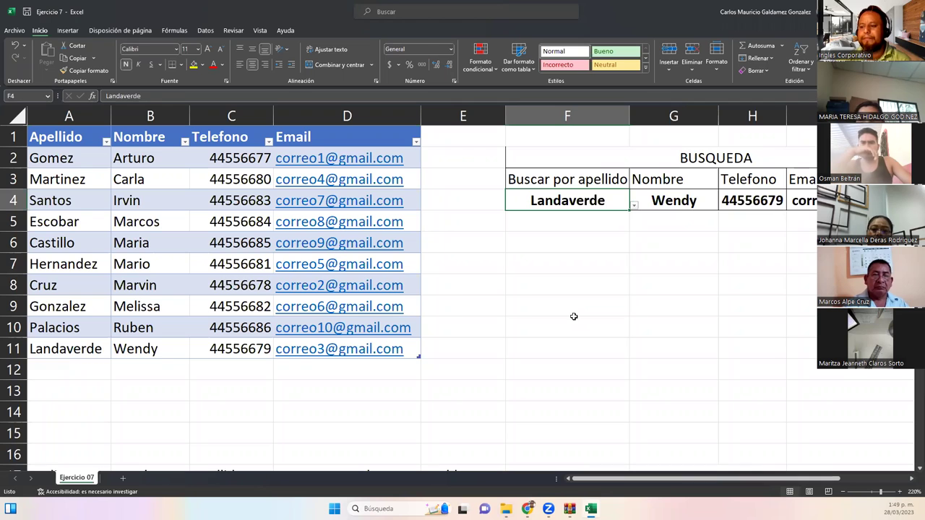
Step: Undo the surname selections, the deletion of column F, the column width changes and the title merge
key(ctrl+z)
key(ctrl+z)
key(ctrl+z)
key(ctrl+z)
key(ctrl+z)
key(ctrl+z)
key(ctrl+z)
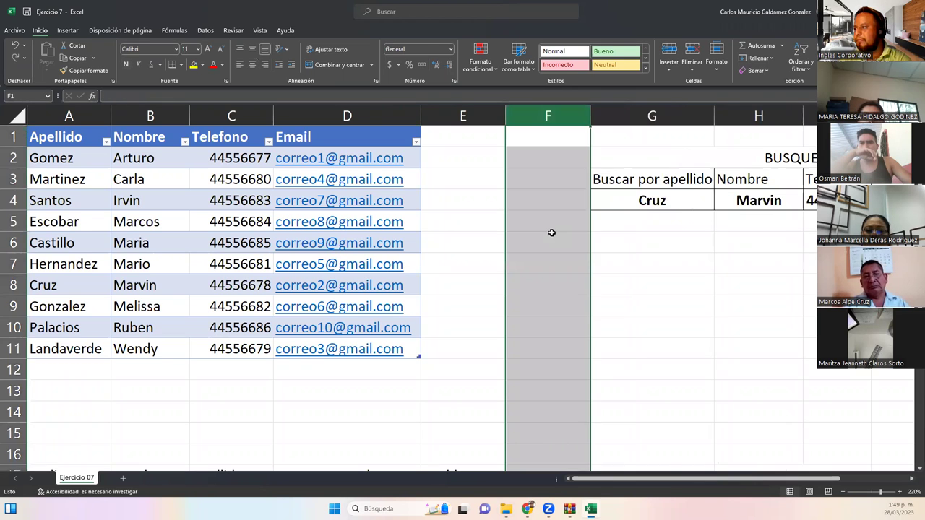
key(ctrl+z)
key(ctrl+z)
key(ctrl+z)
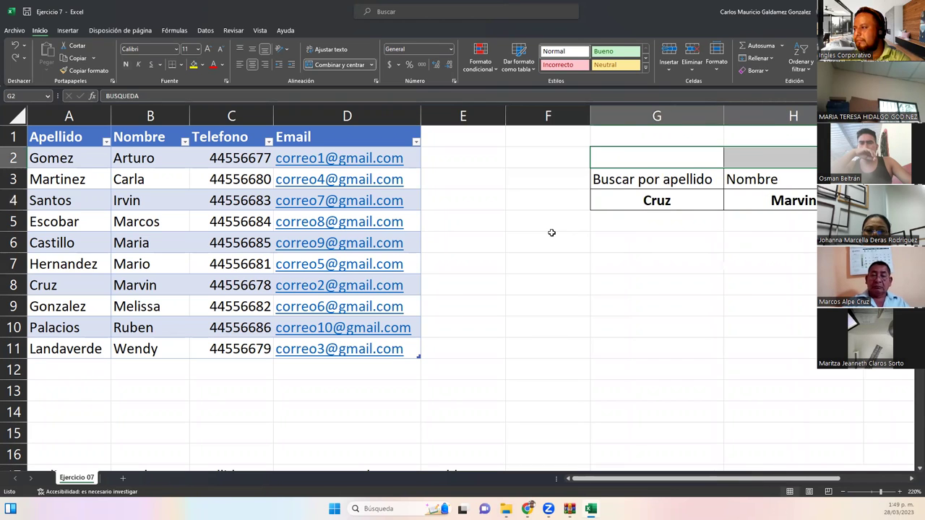
Step: Undo the moves of the labels and results to restore the vertical BUSQUEDA layout in G3:H6
key(ctrl+z)
key(ctrl+z)
key(ctrl+z)
key(ctrl+z)
key(ctrl+z)
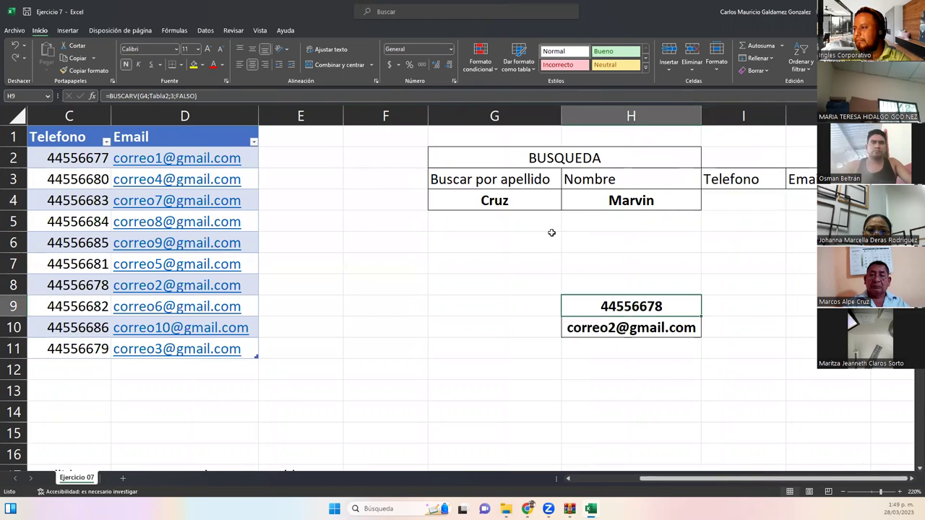
key(ctrl+y)
key(ctrl+y)
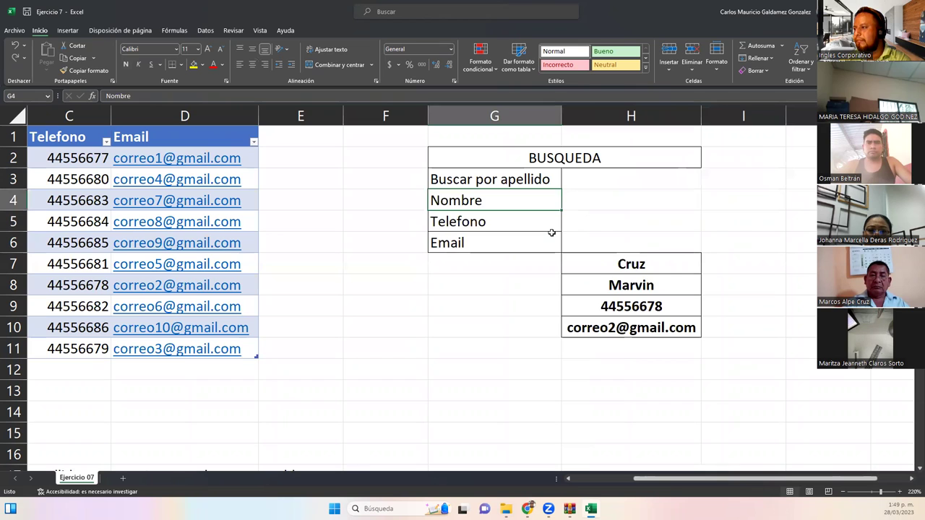
click(605, 479)
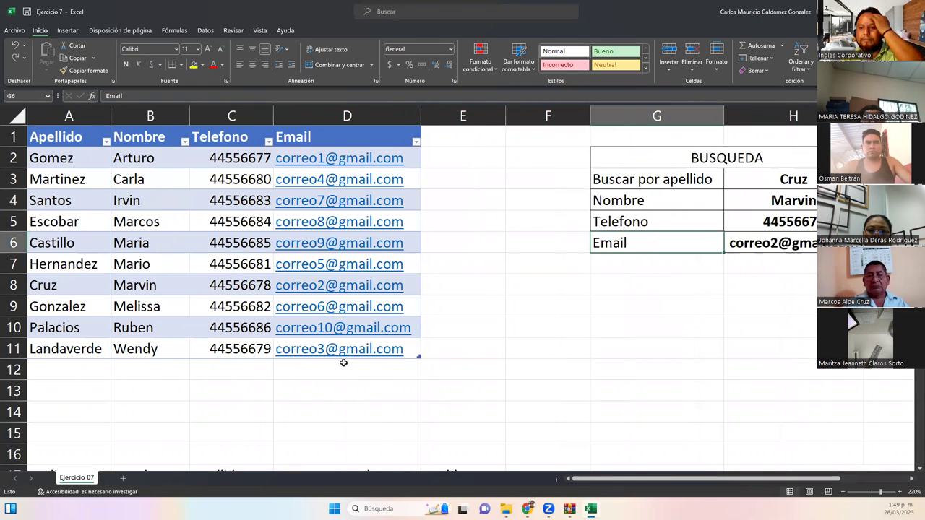
Step: Move the surname selector and results from H3:H6 to G11:G14 and back to their original cells
click(134, 285)
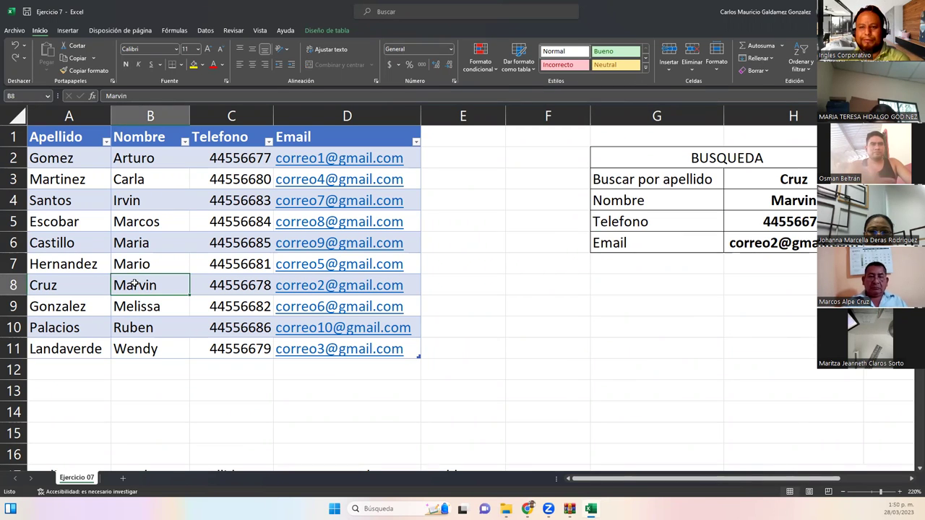
drag(758, 179, 648, 412)
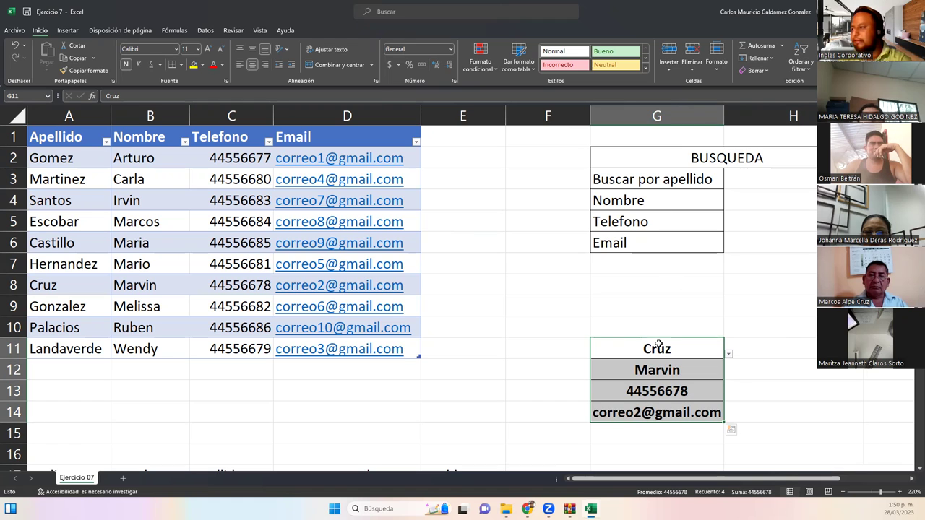
drag(658, 345, 791, 179)
Step: Copy the labels and results in G3:H6 and paste them transposed starting at G9
drag(650, 179, 762, 242)
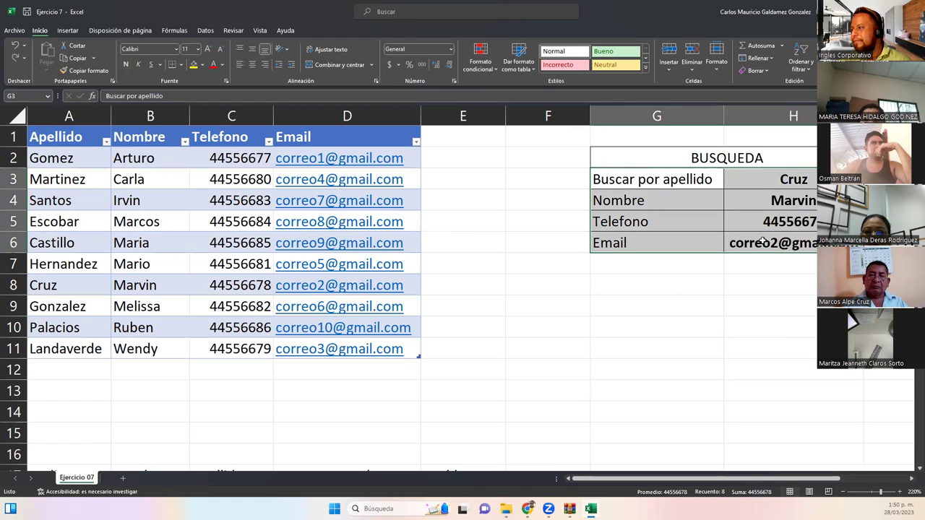
right_click(763, 242)
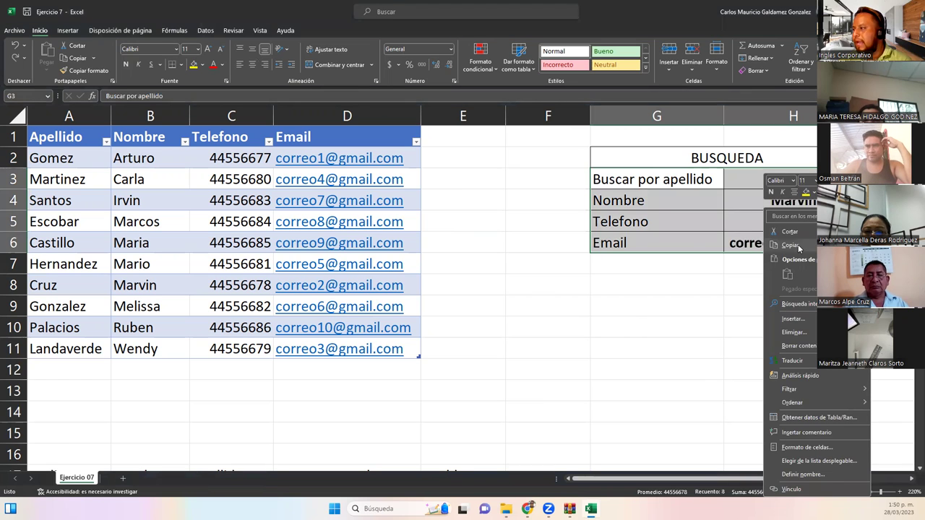
click(798, 248)
click(634, 308)
right_click(634, 307)
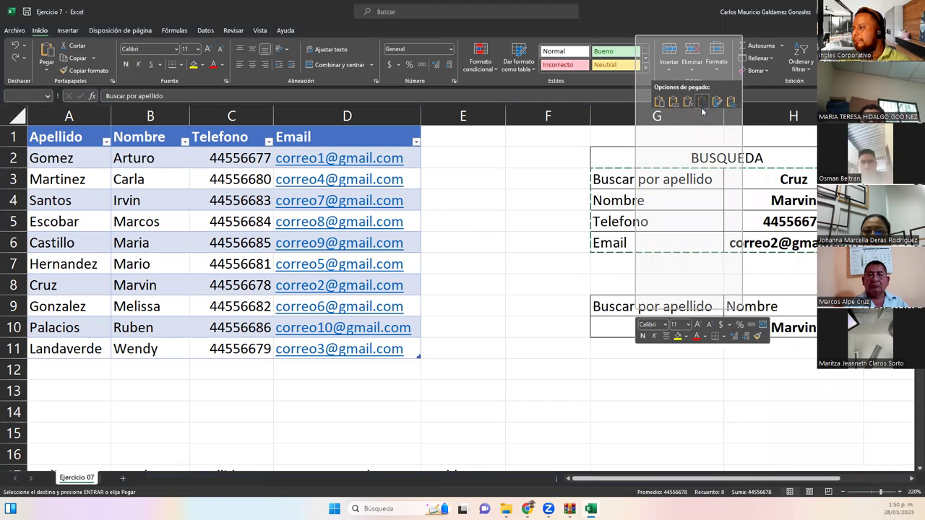
click(702, 107)
drag(727, 477, 741, 483)
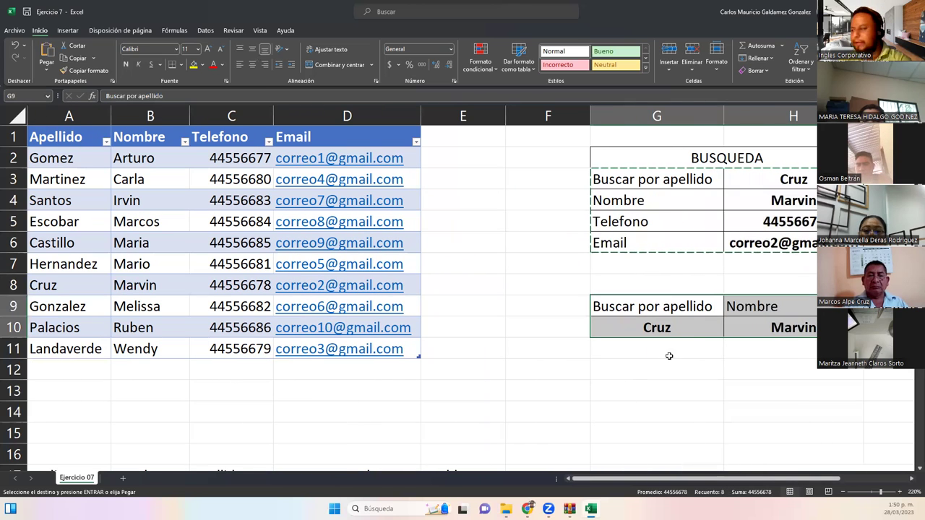
Step: Undo the transposed paste and cancel the pending copy of G3:H6
key(ctrl+z)
click(702, 282)
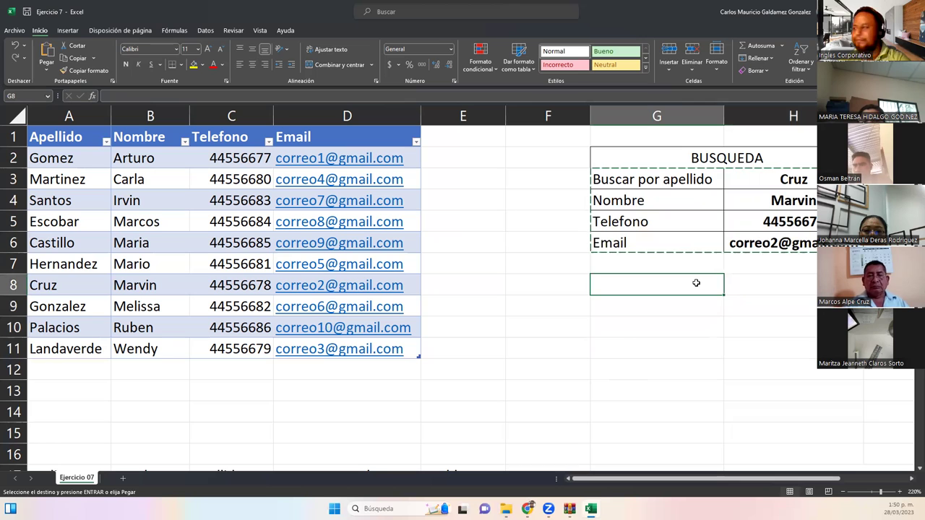
key(Escape)
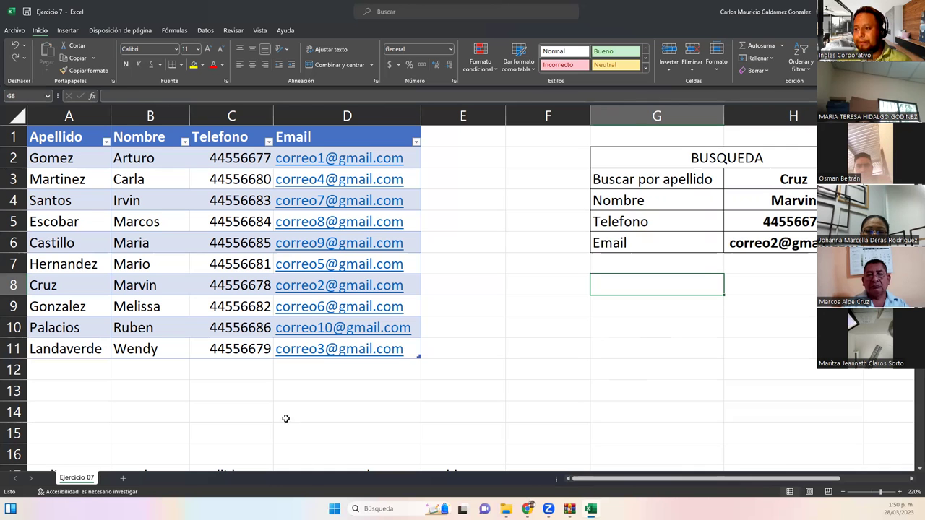
Step: Take a screen snip covering the sales table headed in row 17 and its empty BUSQUEDA box
ctrl+scroll(109, 374, down, 2)
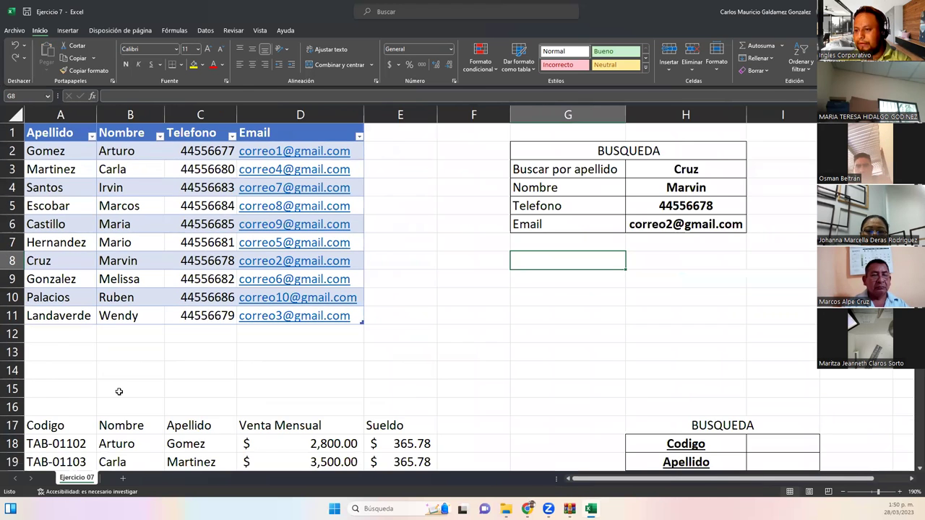
scroll(115, 387, down, 3)
scroll(120, 391, down, 1)
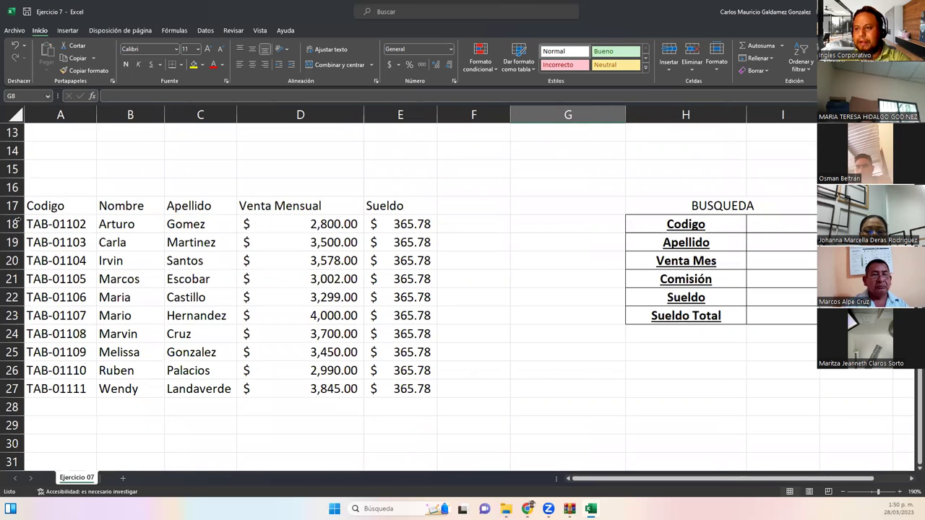
key(super+shift+s)
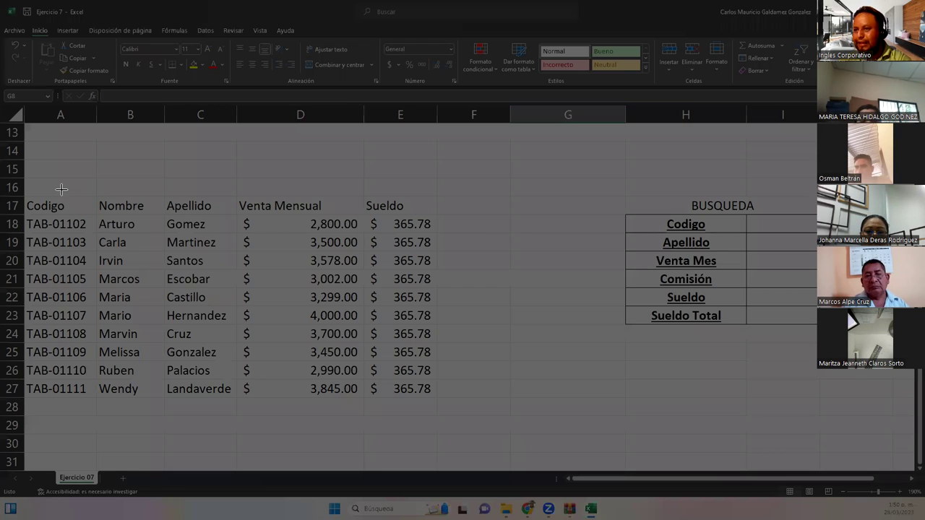
drag(2, 193, 228, 257)
drag(548, 368, 897, 436)
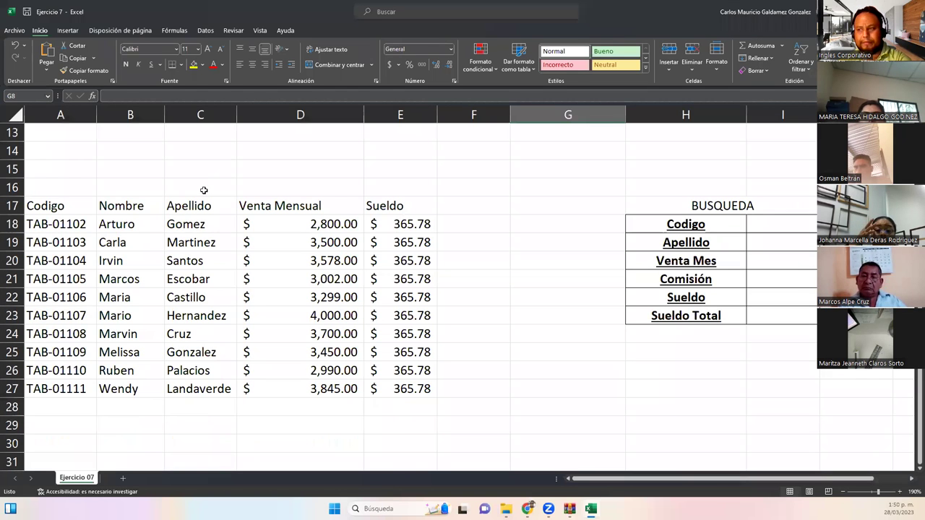
key(super+shift+s)
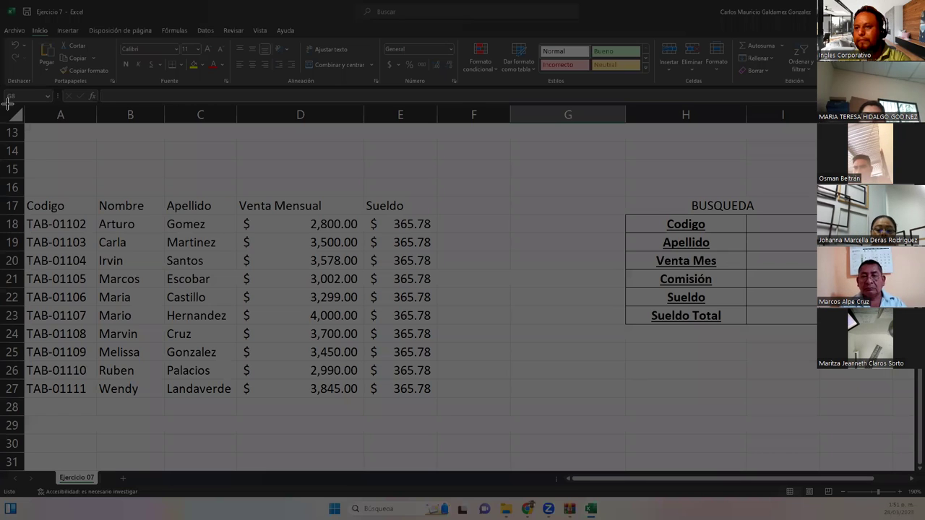
drag(7, 104, 882, 419)
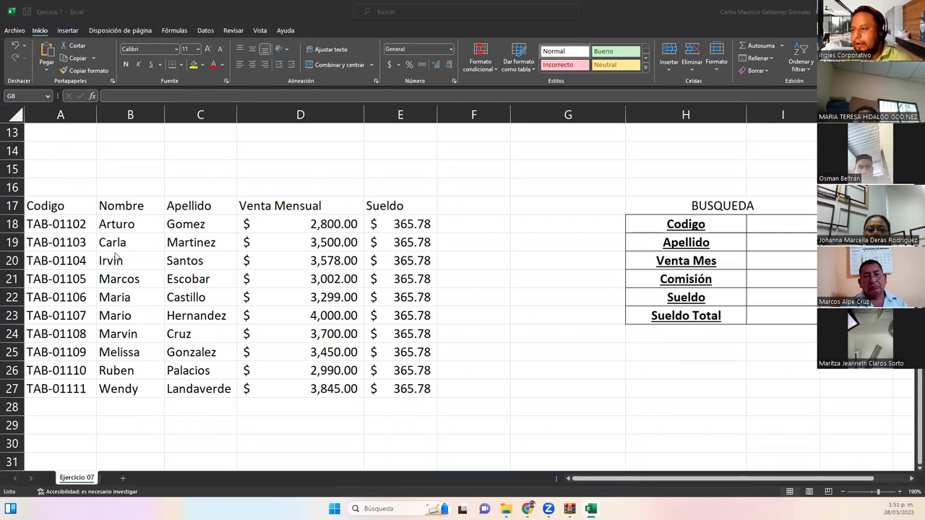
click(385, 223)
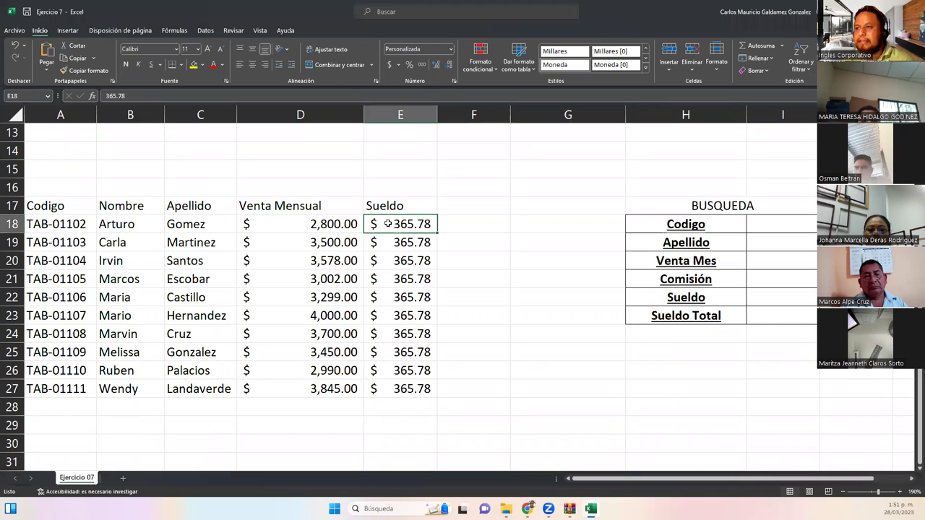
Step: Review the sales table in A17:E27, its column headers and monthly sales, and the BUSQUEDA box starting at H17
click(277, 226)
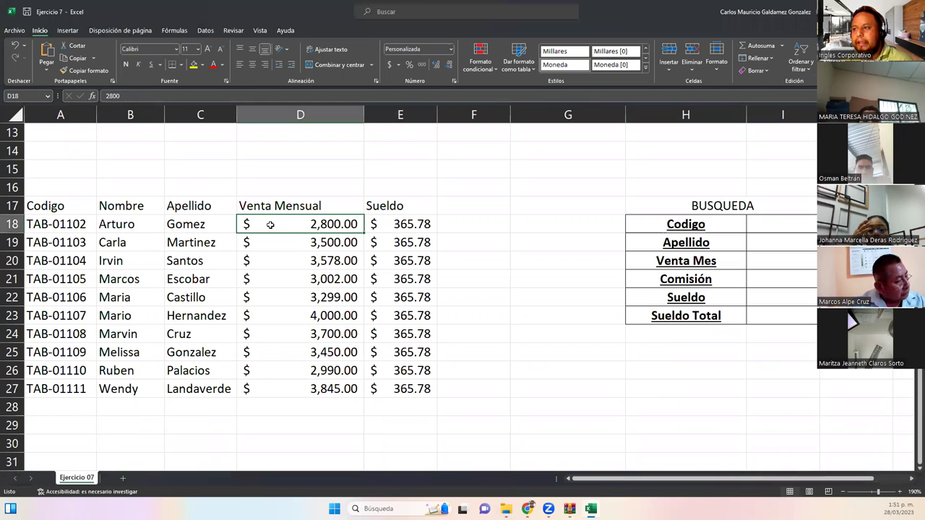
click(42, 229)
drag(190, 246, 378, 389)
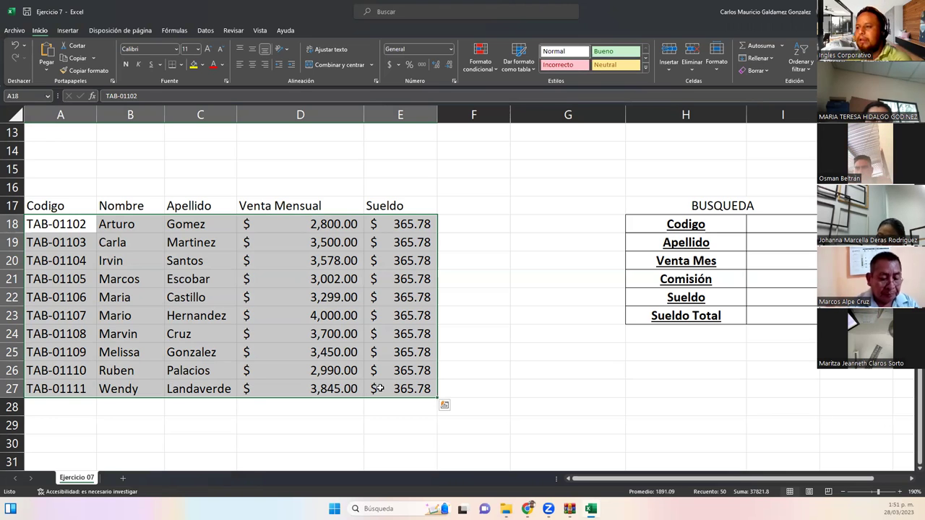
click(300, 347)
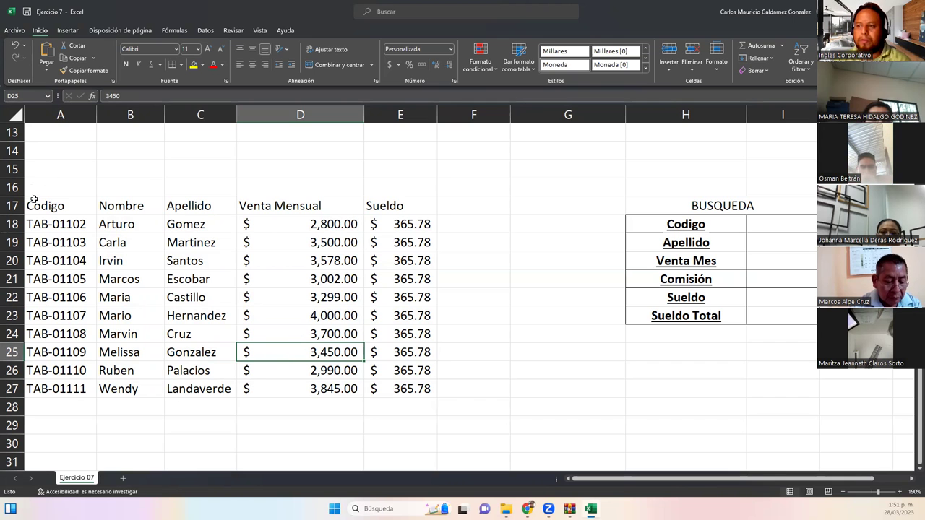
drag(52, 208, 404, 390)
drag(689, 207, 709, 306)
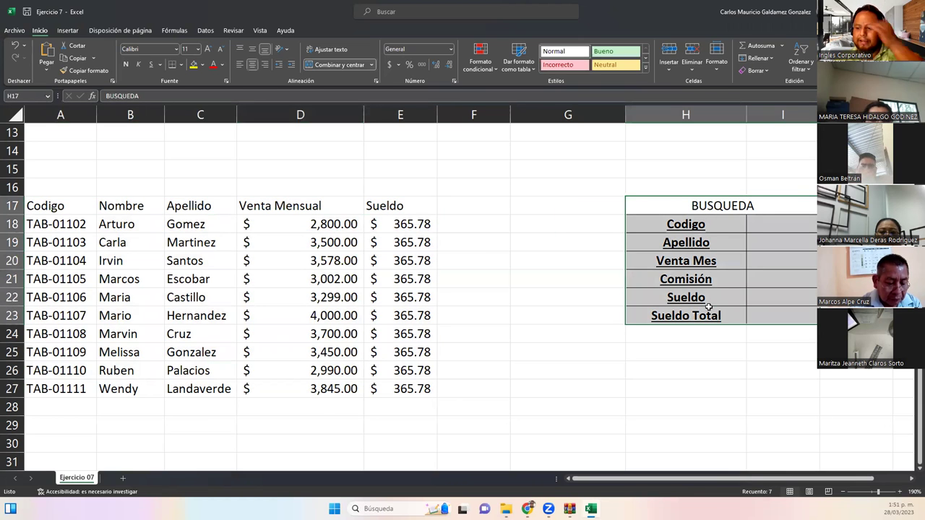
click(374, 278)
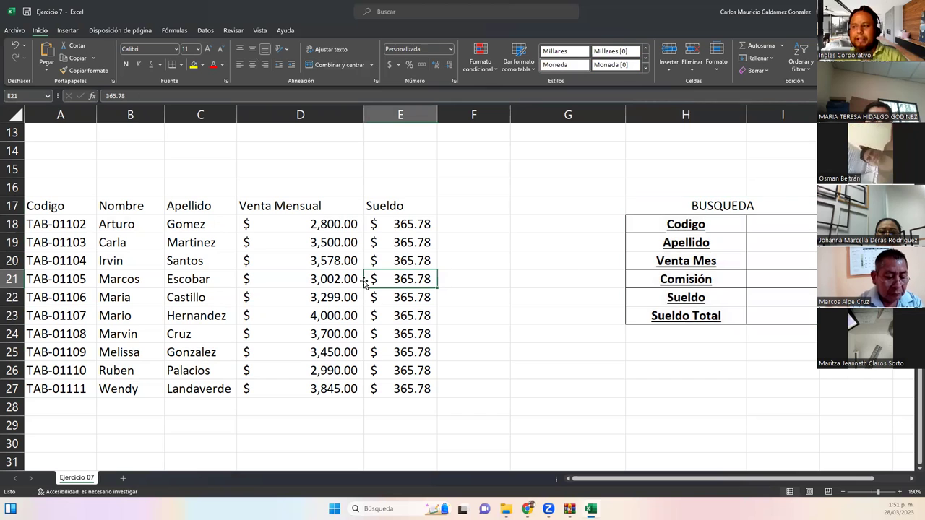
click(321, 219)
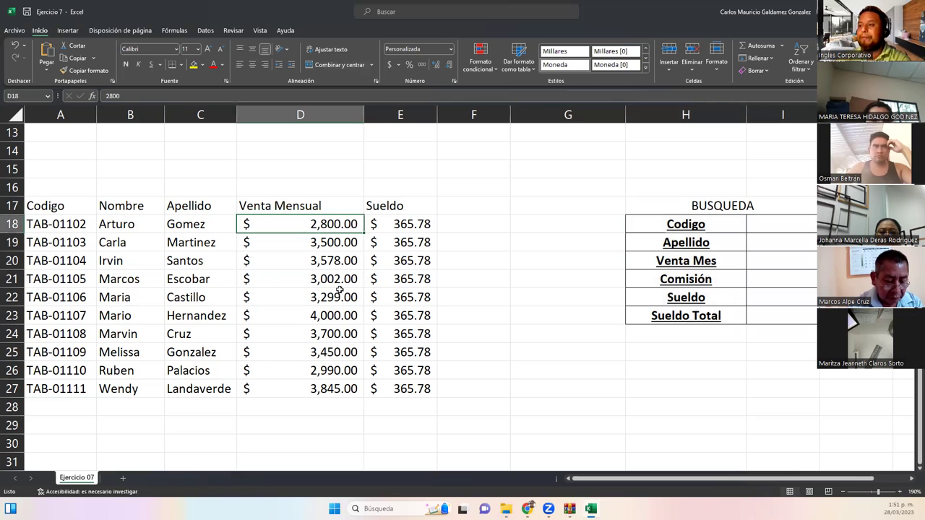
drag(270, 229, 300, 393)
click(271, 224)
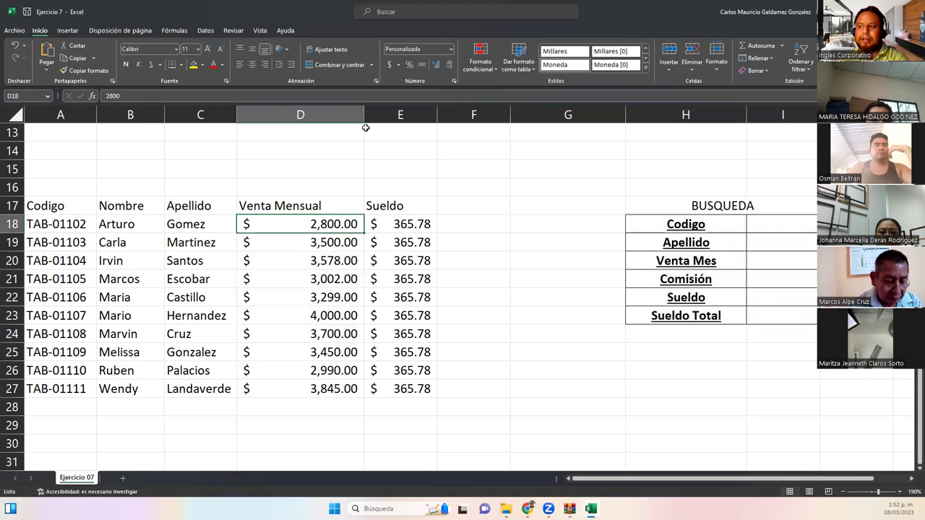
click(365, 115)
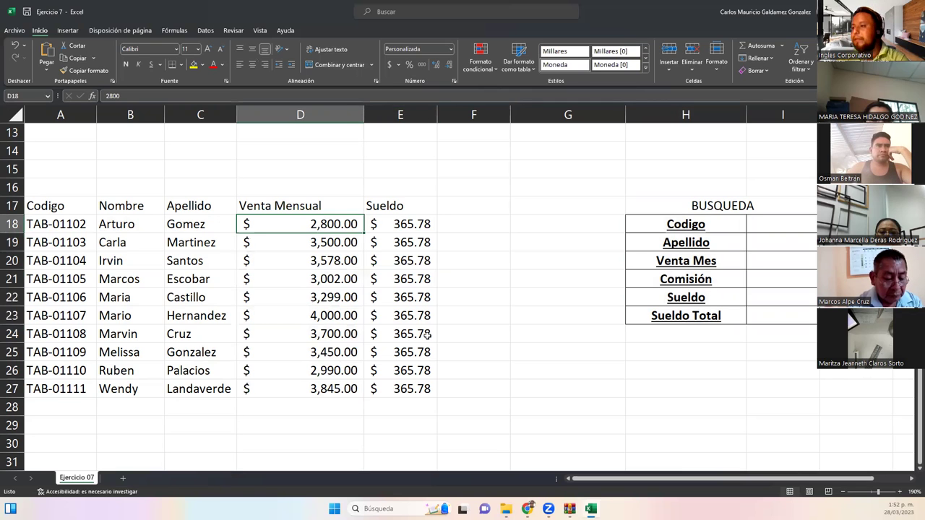
click(427, 335)
click(34, 208)
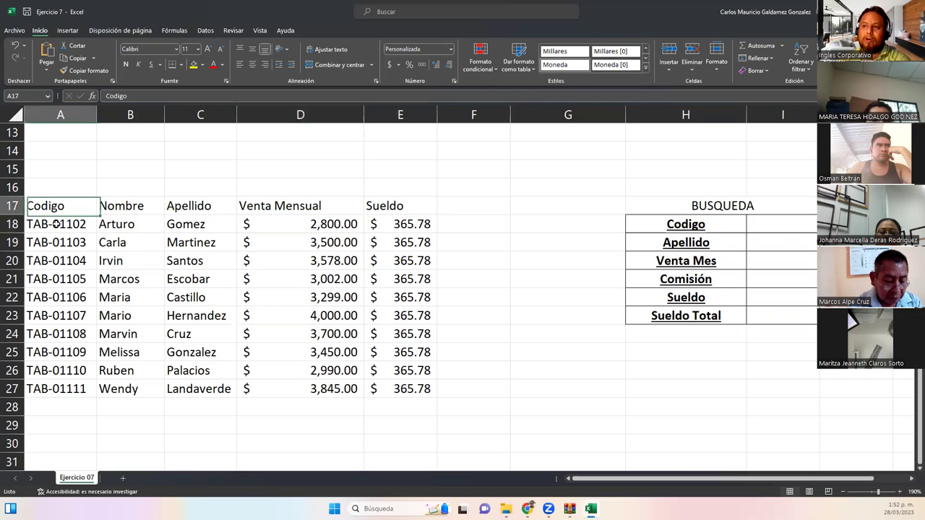
click(130, 209)
click(188, 214)
click(315, 206)
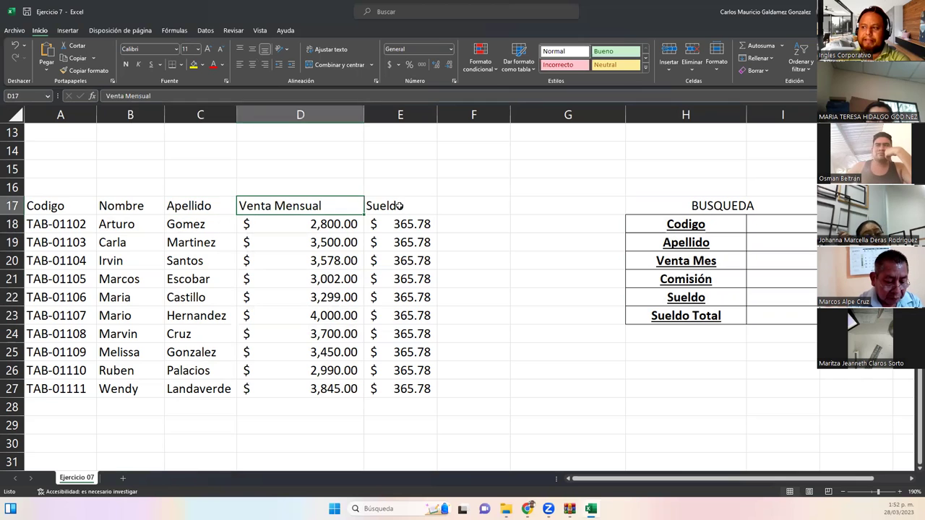
click(399, 207)
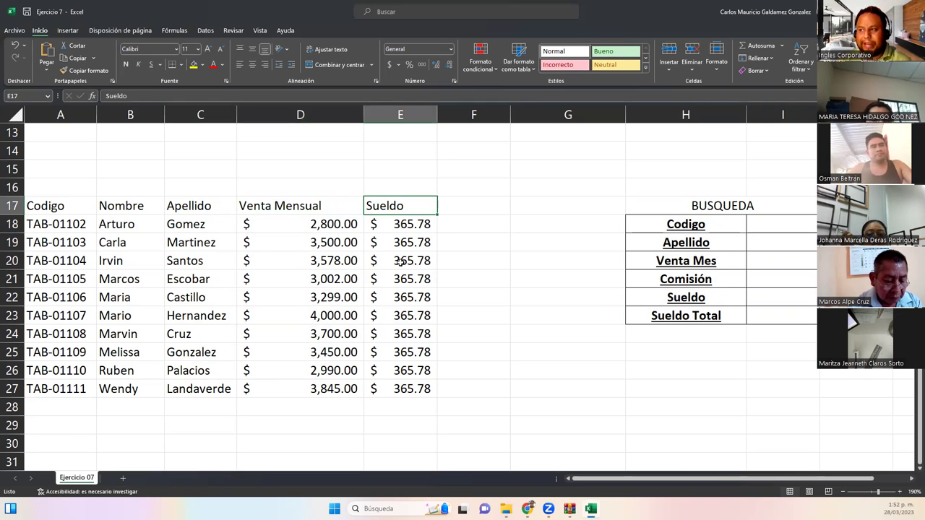
Step: Inspect the commission rate formula in J21, beside the Comisión row of the BUSQUEDA box
click(808, 278)
key(Up)
key(Up)
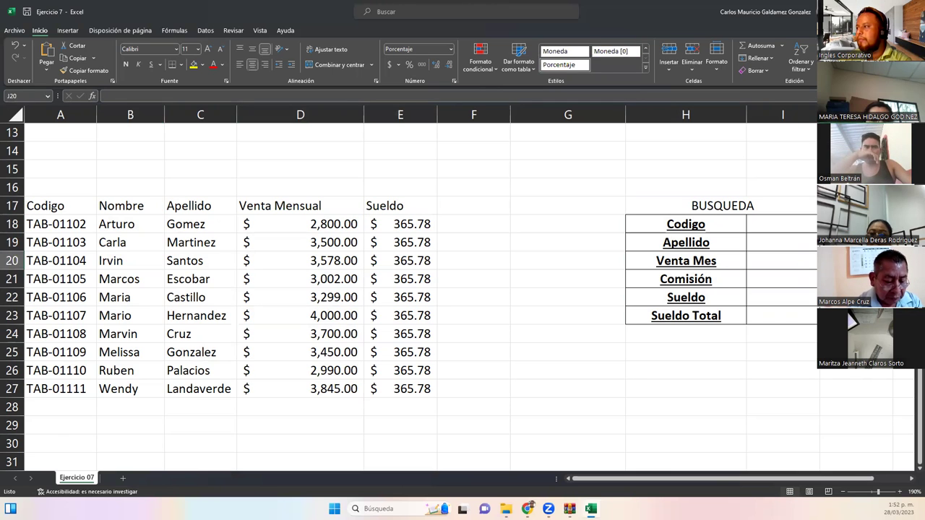
key(Down)
key(Down)
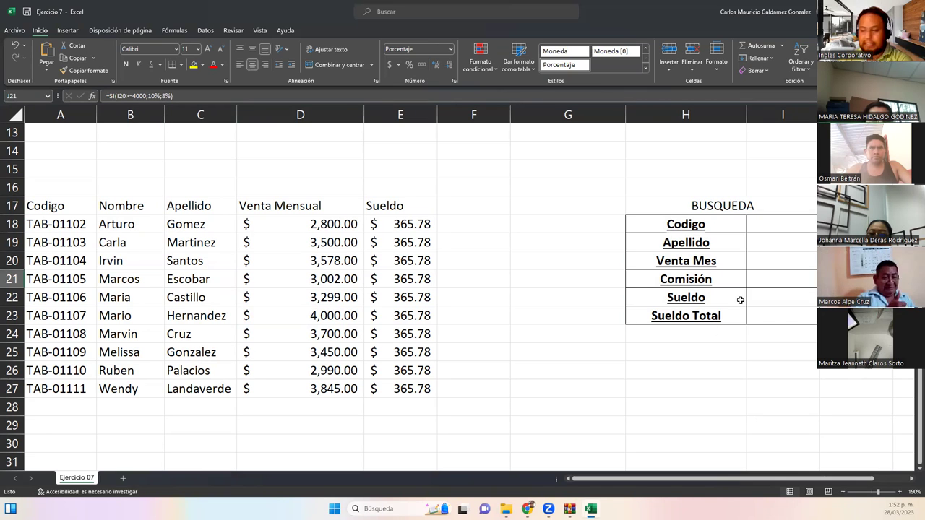
key(F2)
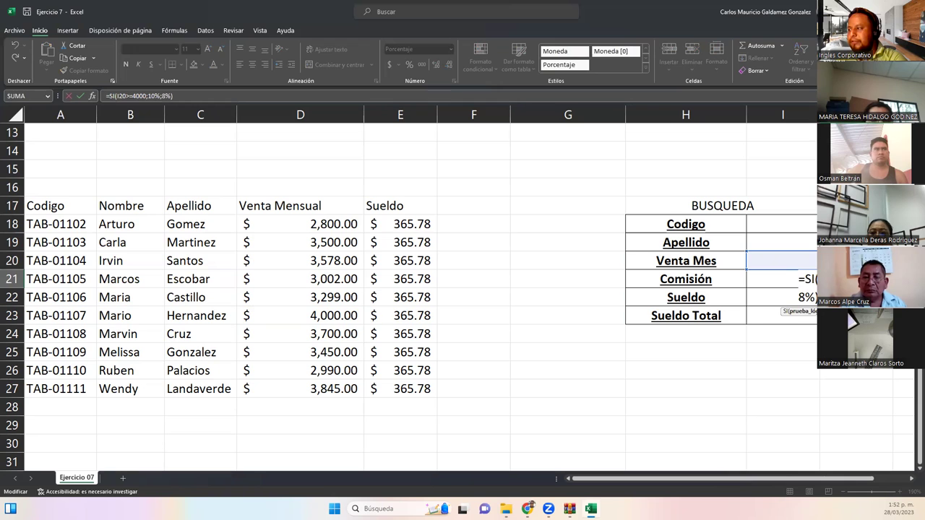
key(Escape)
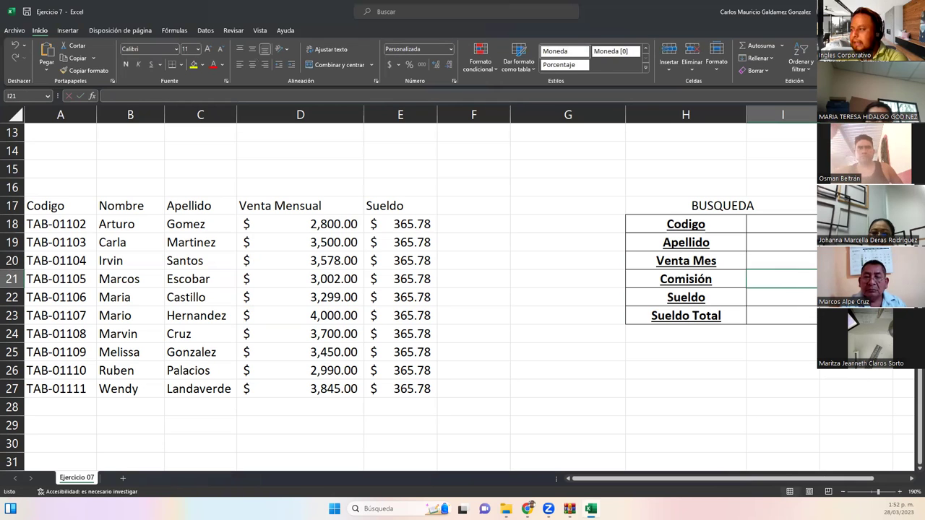
Step: Set the font colour of the commission rate cell J21 to automatic
click(855, 279)
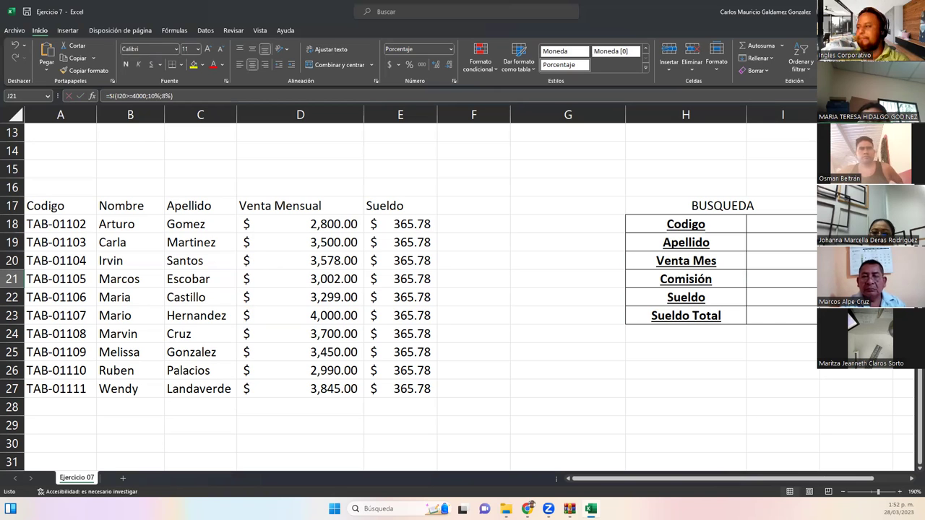
click(222, 65)
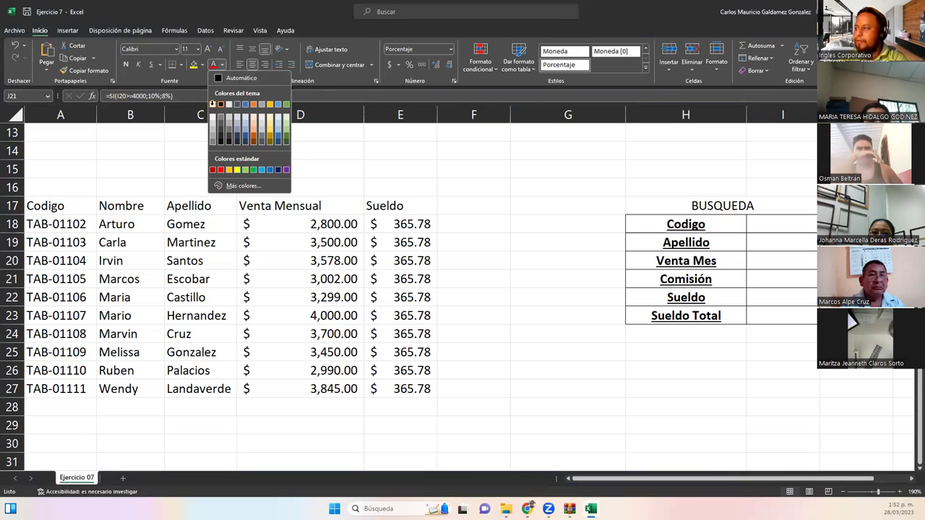
click(219, 78)
Step: Review the result cells for Venta Mes, Comisión, Sueldo and Sueldo Total in I20:I23
click(762, 314)
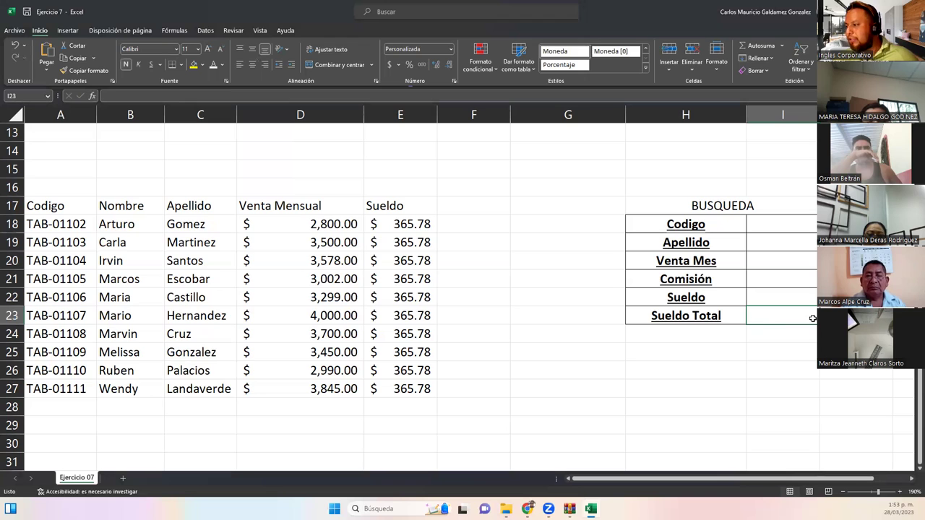
click(759, 297)
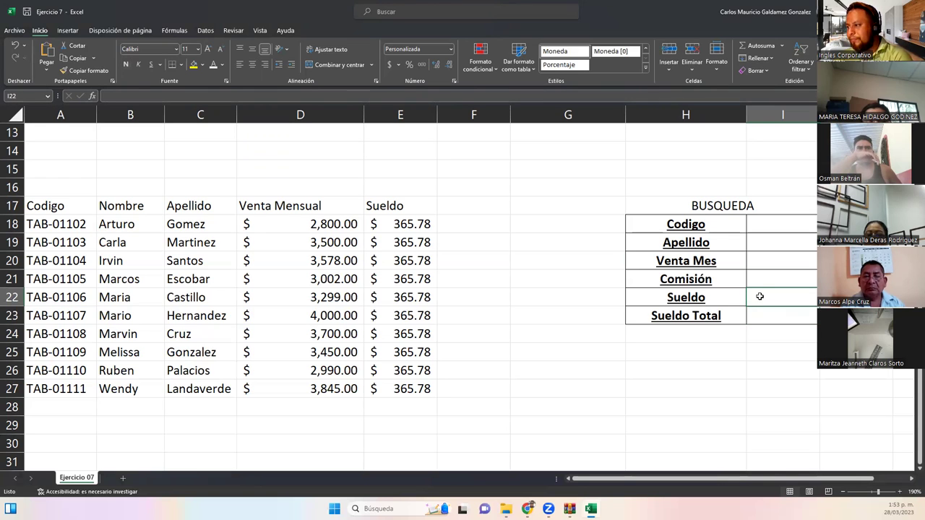
click(760, 261)
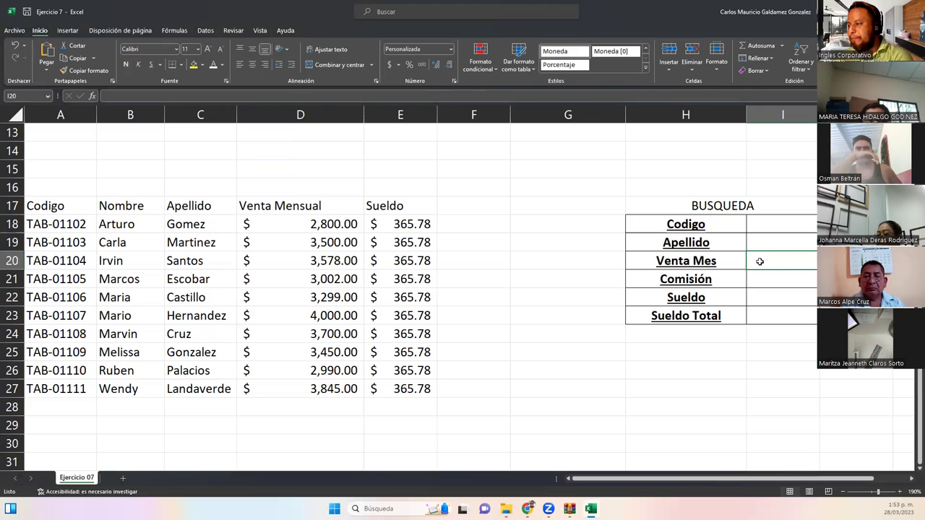
click(756, 281)
click(760, 262)
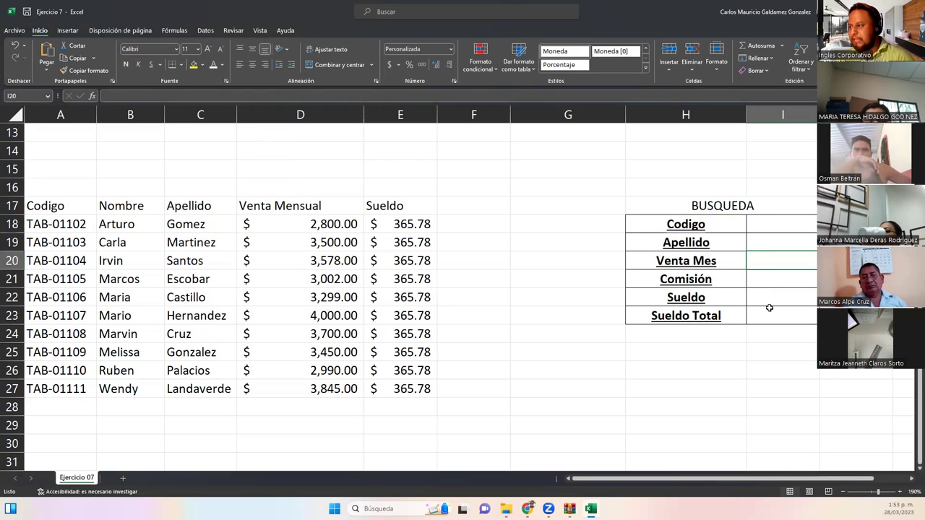
click(770, 278)
mouse_move(771, 300)
mouse_down()
mouse_move(774, 313)
mouse_move(774, 291)
mouse_move(775, 320)
mouse_up()
Step: Enter the formula =I22+I21 in I23 to add Sueldo and Comisión for the Sueldo Total
click(774, 320)
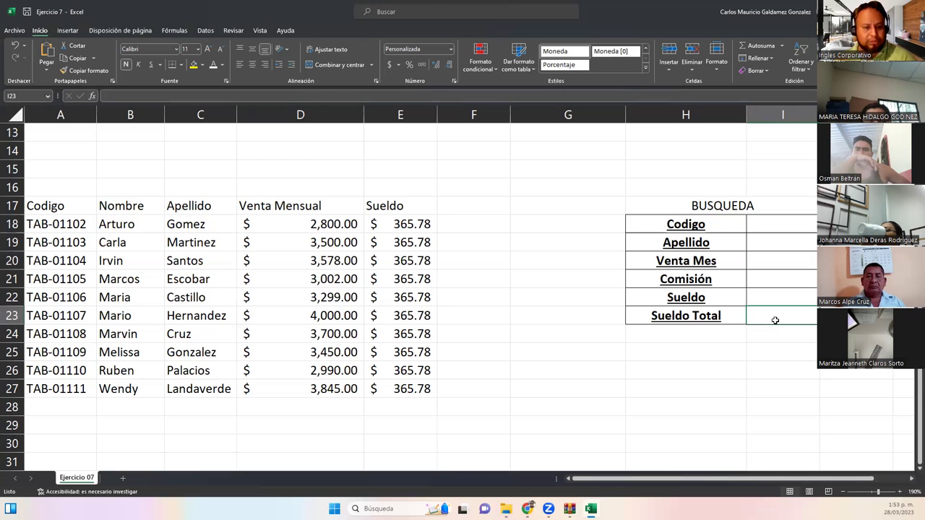
text(=)
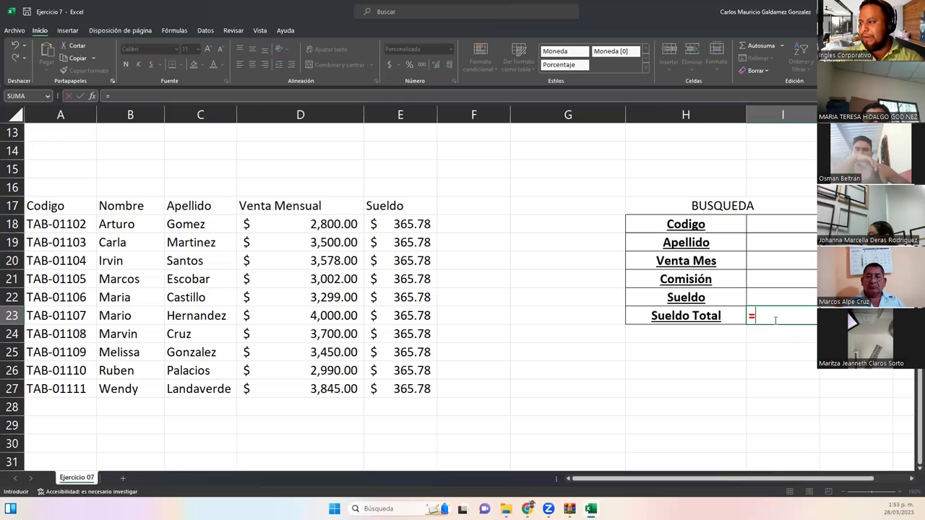
click(770, 297)
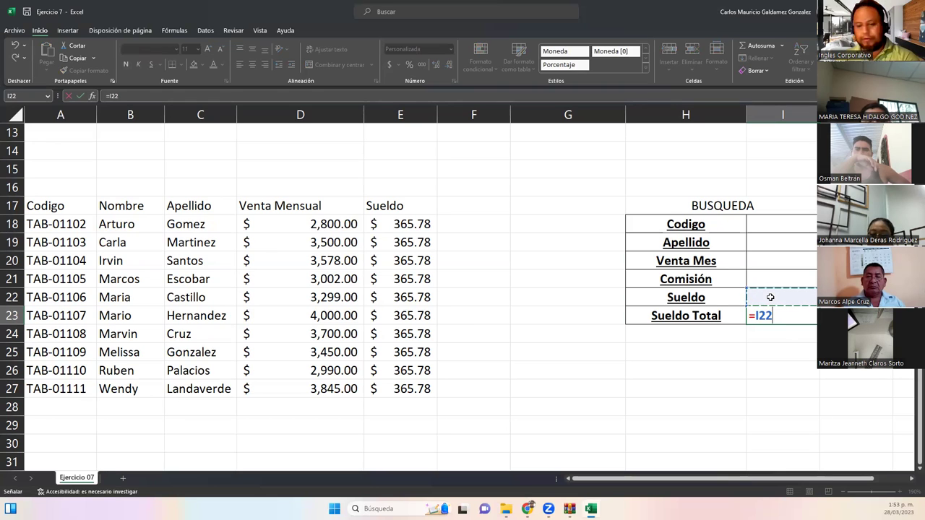
text(+)
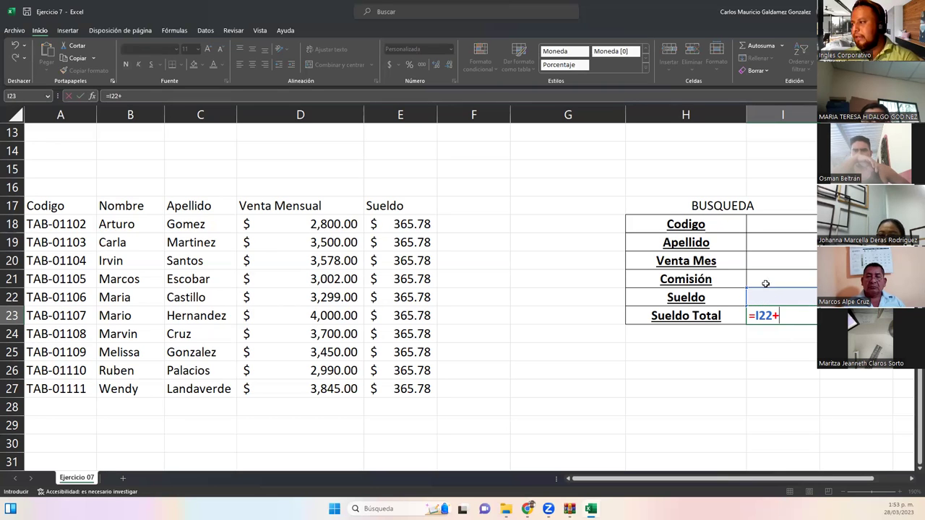
click(765, 280)
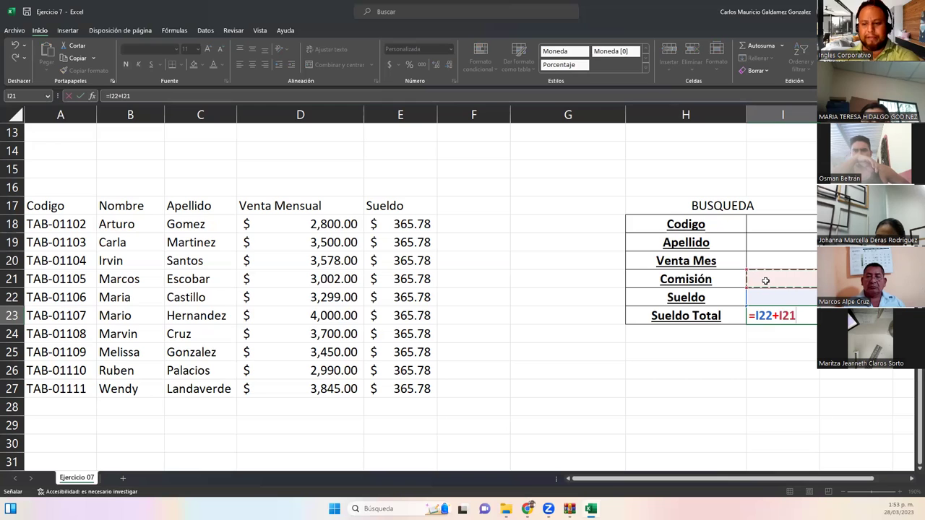
key(Return)
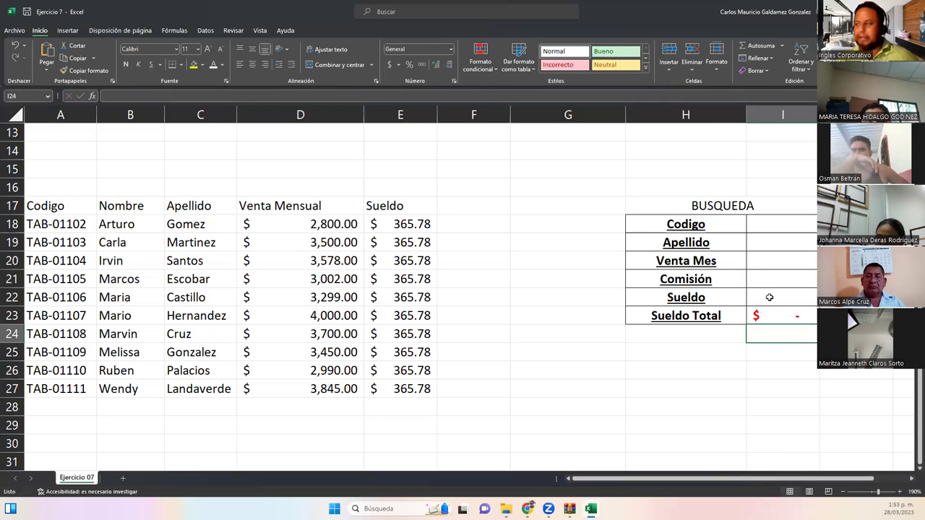
Step: Examine the list of employee codes offered in the Codigo cell I18 and close it without choosing one
click(770, 297)
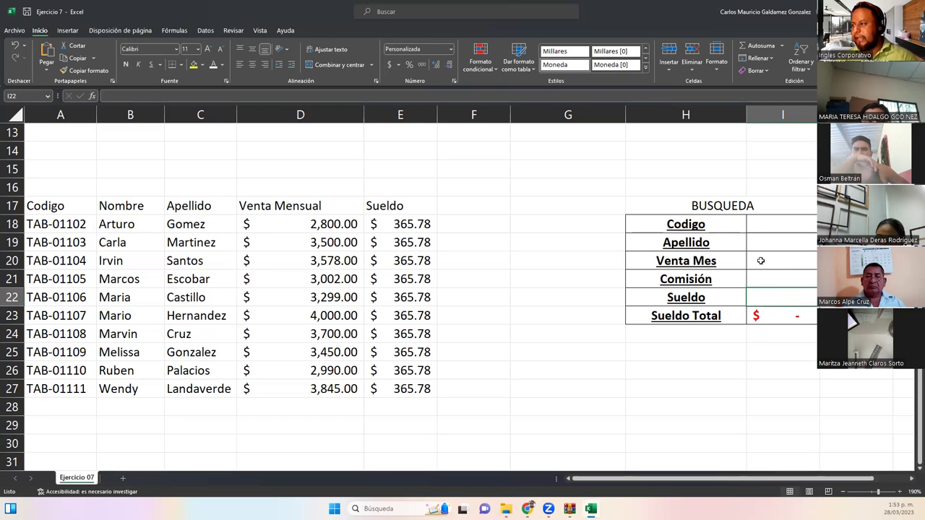
click(763, 224)
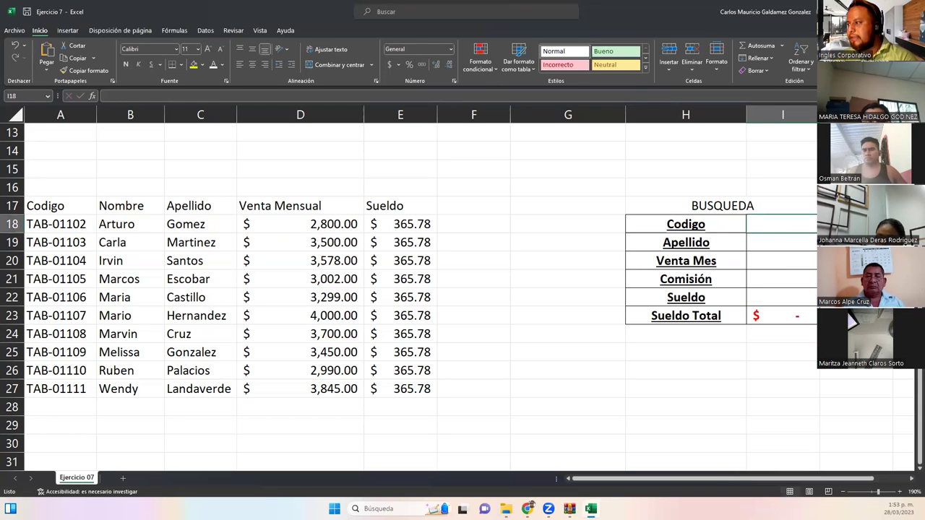
key(alt+Down)
scroll(715, 282, down, 1)
key(Down)
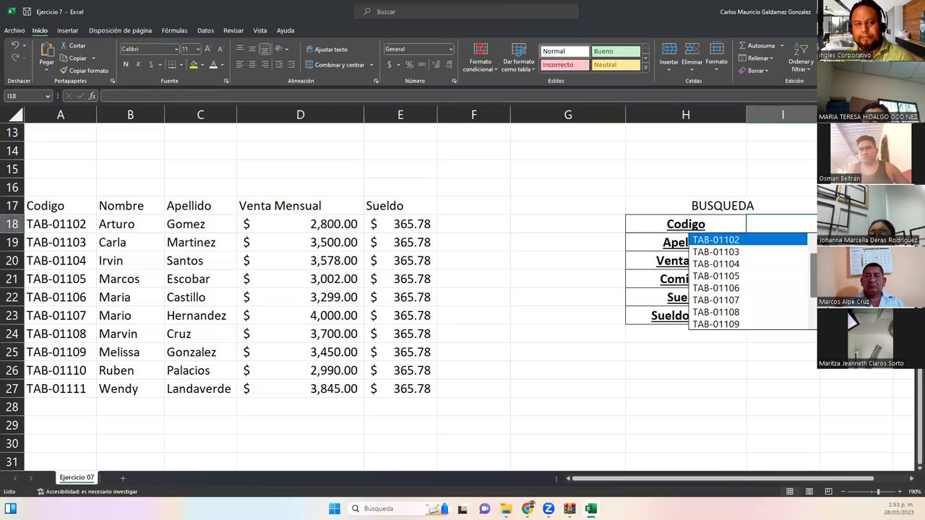
key(Down)
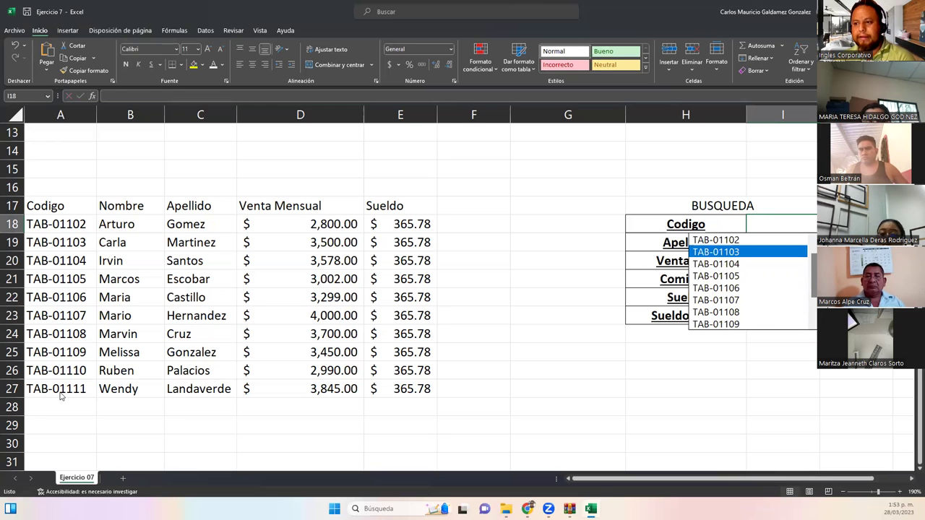
key(Up)
key(Down)
key(Down)
key(Escape)
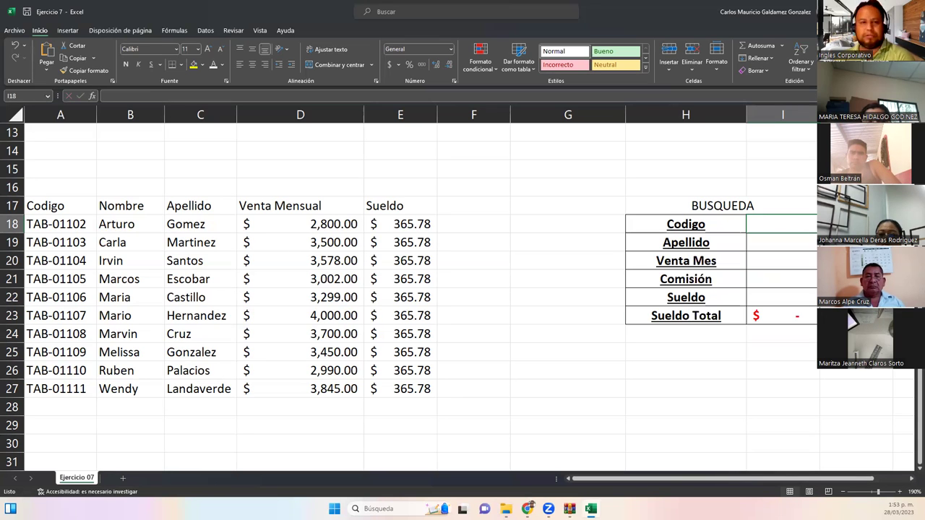
Step: Select the Apellido result cell I19 and look over the earlier surname BUSQUEDA box in G2:H6 for reference
click(763, 245)
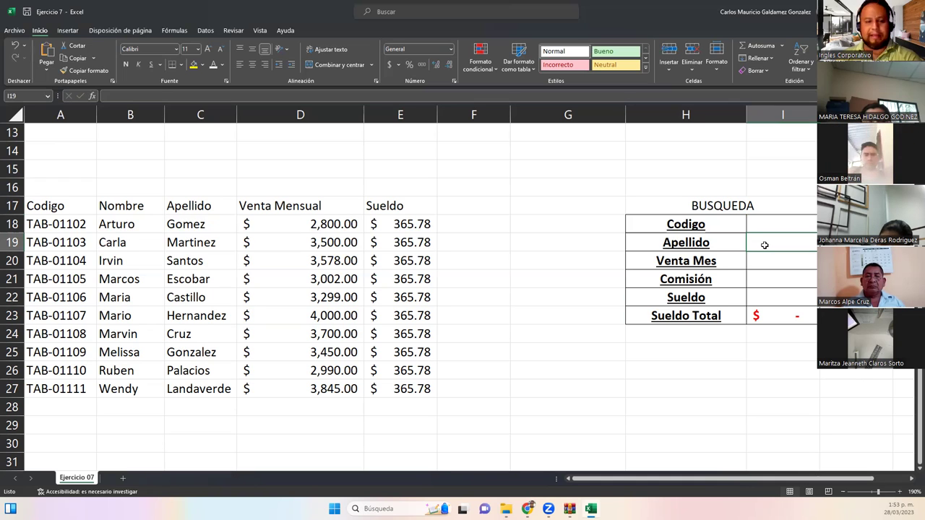
scroll(634, 264, up, 4)
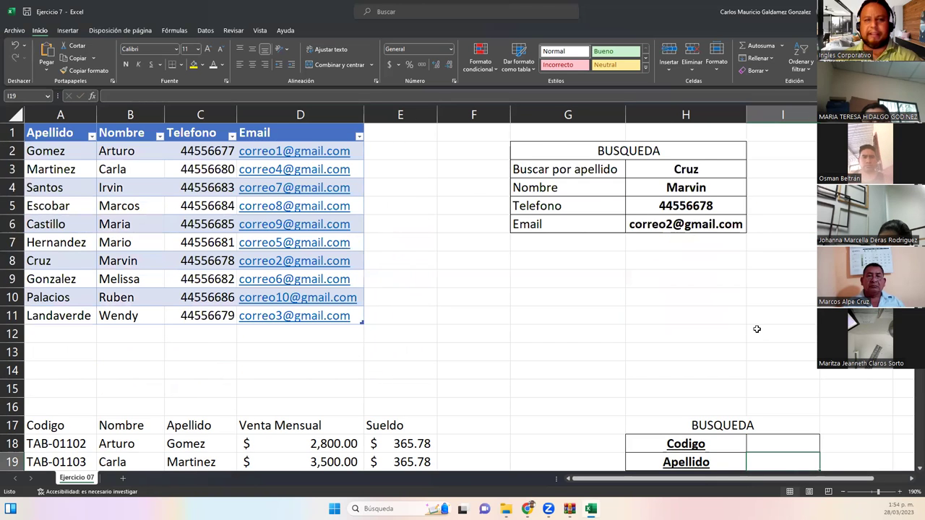
scroll(793, 347, down, 3)
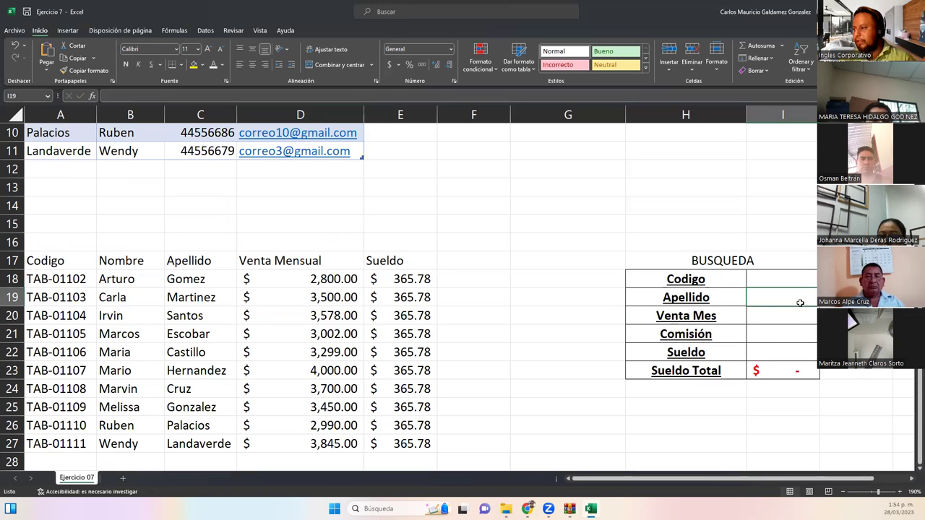
Step: Enter the formula =I20*J21 in the Comisión cell I21 to multiply the monthly sale by the commission percentage
click(768, 318)
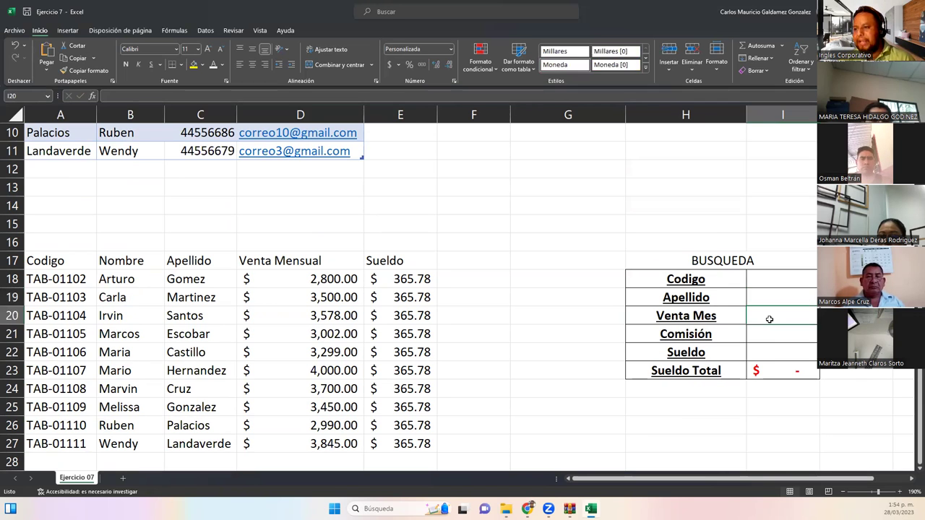
click(287, 267)
click(762, 330)
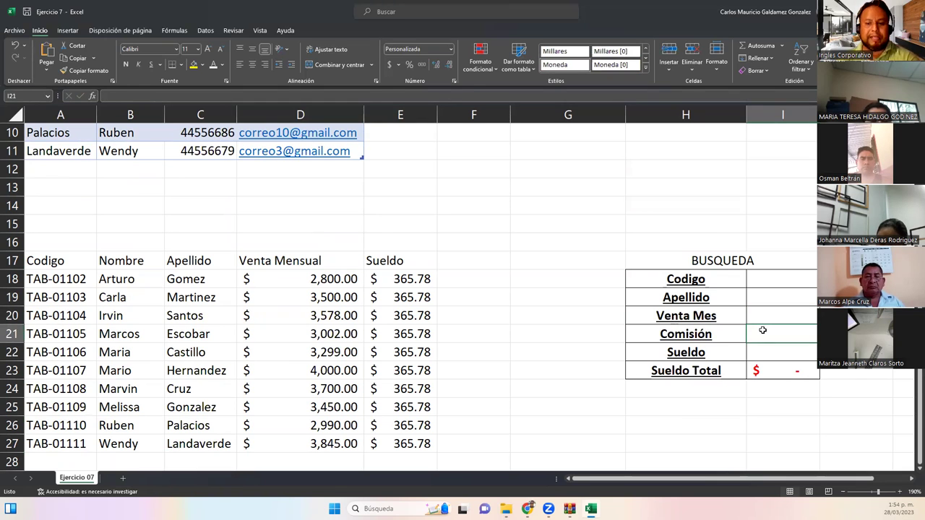
text(=)
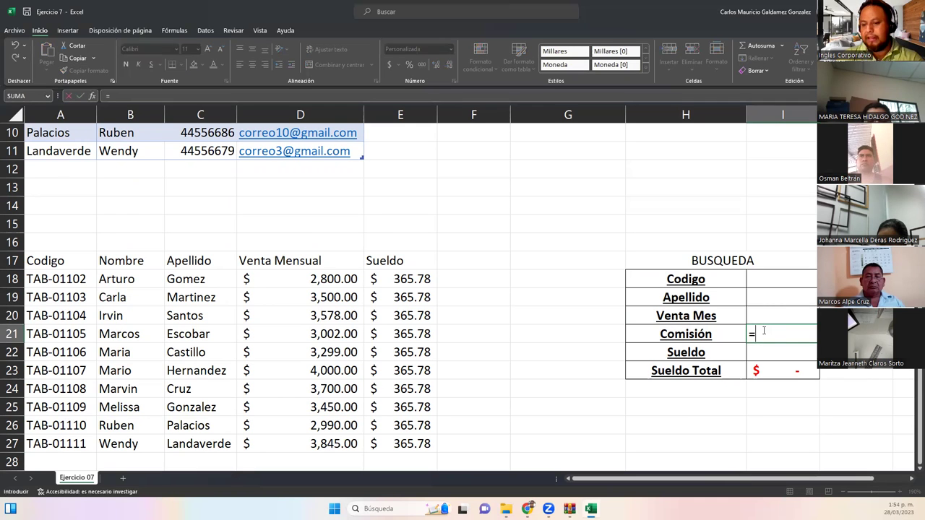
key(Up)
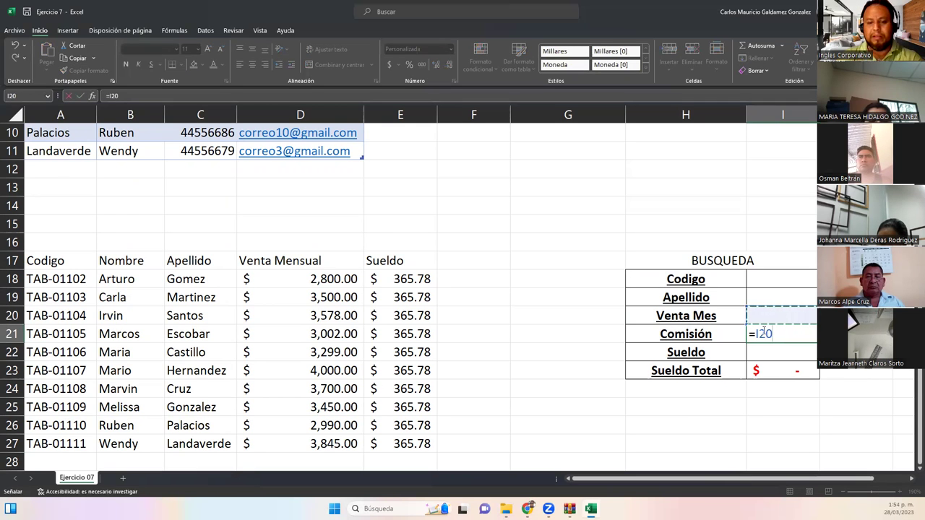
text(*)
key(Down)
key(Right)
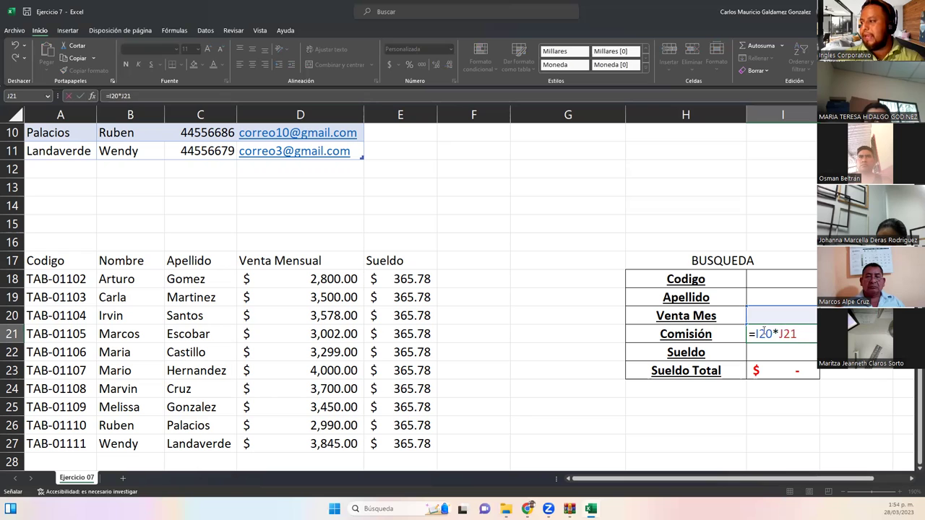
key(Return)
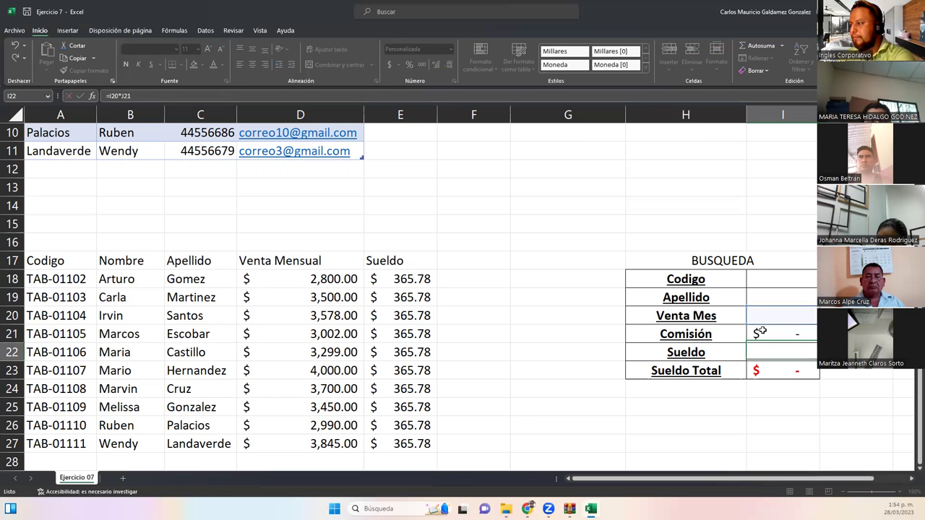
Step: Test the commission by entering =D23 in the Venta Mes cell I20, and inspect the percentage formula in J21
click(756, 317)
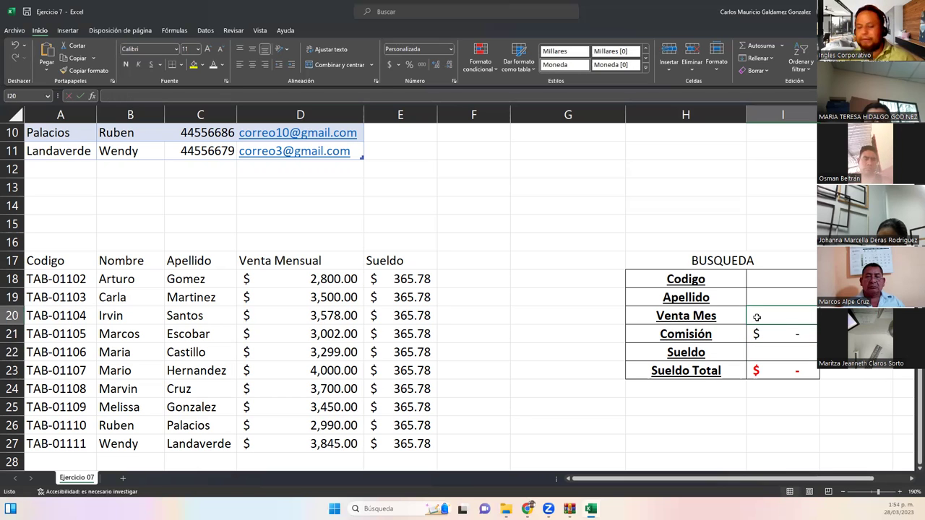
text(=)
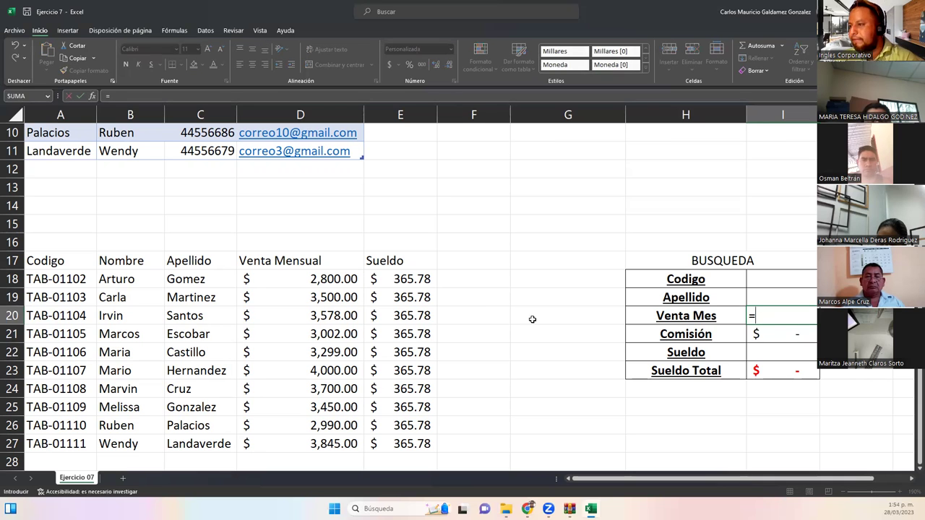
click(308, 368)
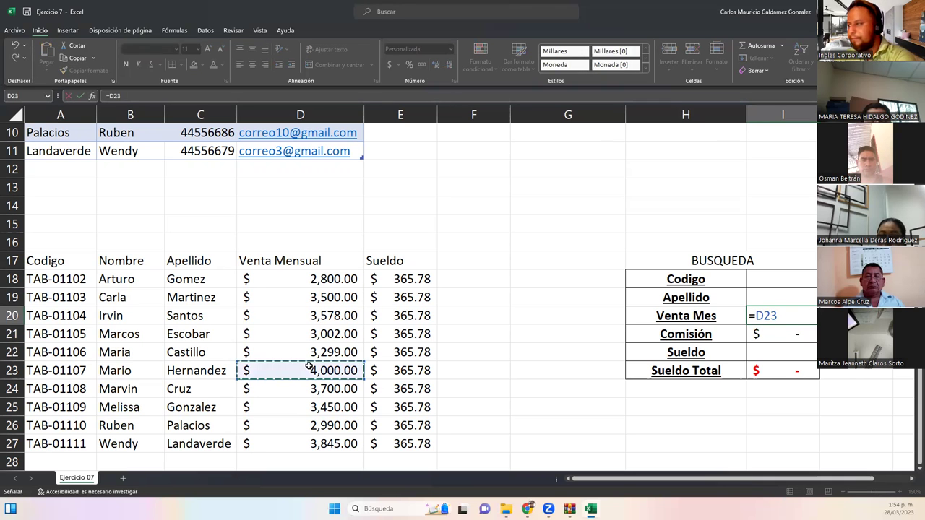
key(Return)
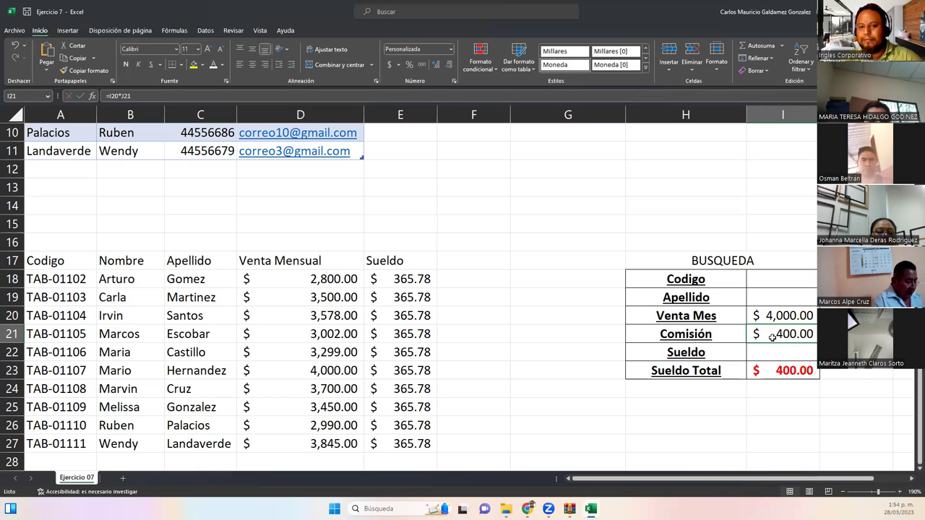
key(Right)
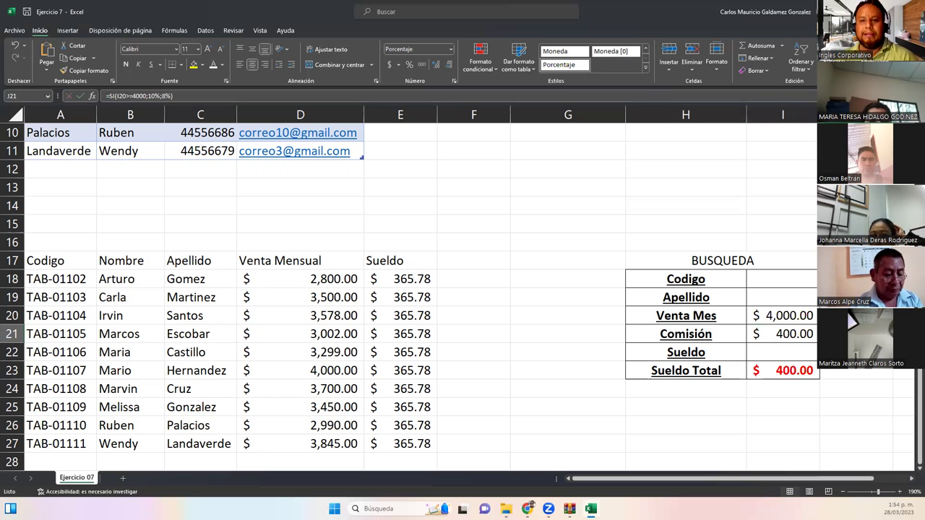
key(F2)
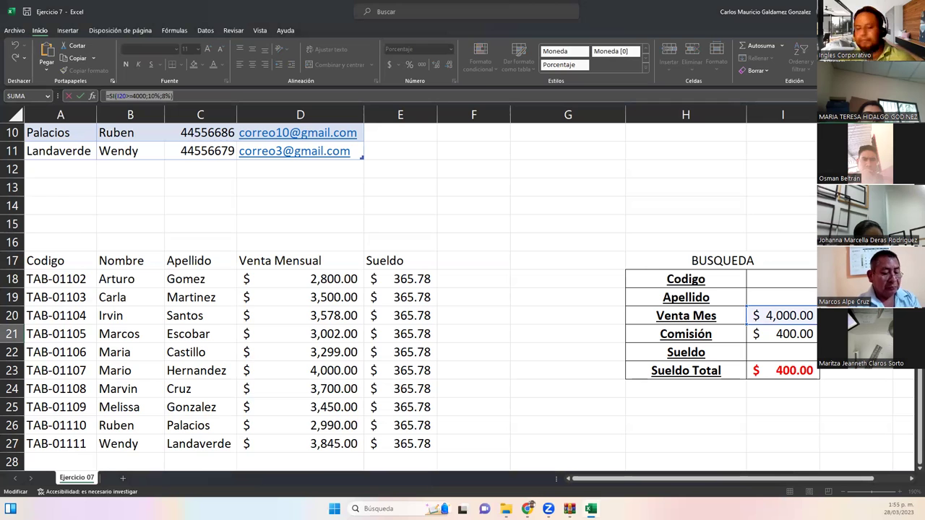
key(Escape)
Step: Test a lower sale by entering =D22 in the Venta Mes cell I20, and check the percentage cell J21
click(760, 315)
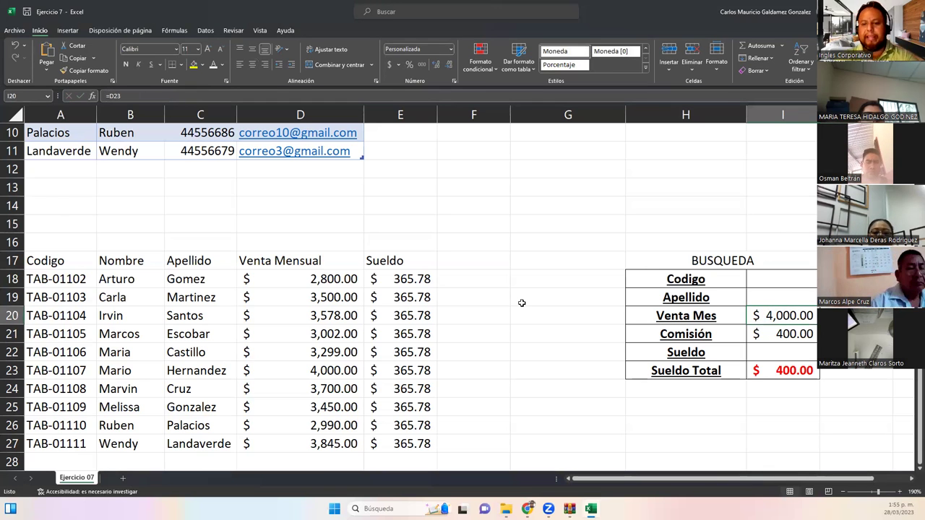
text(=)
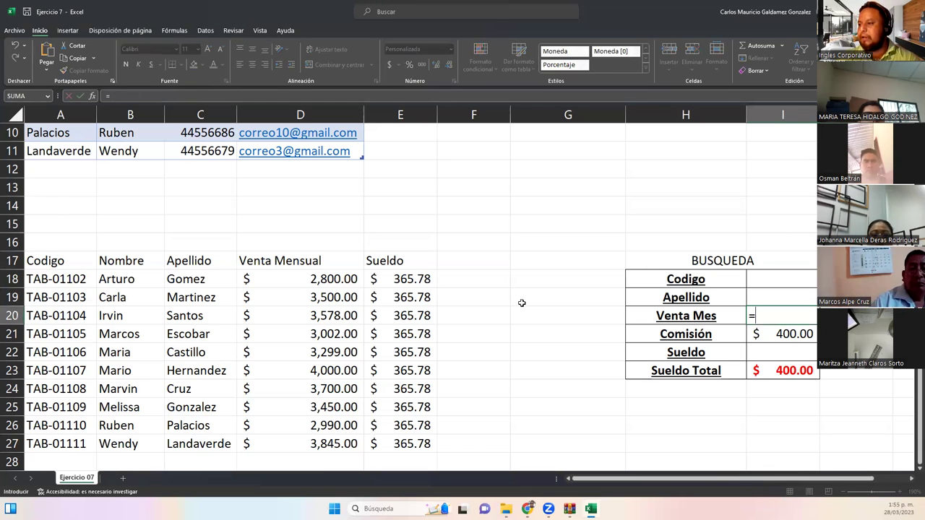
click(310, 352)
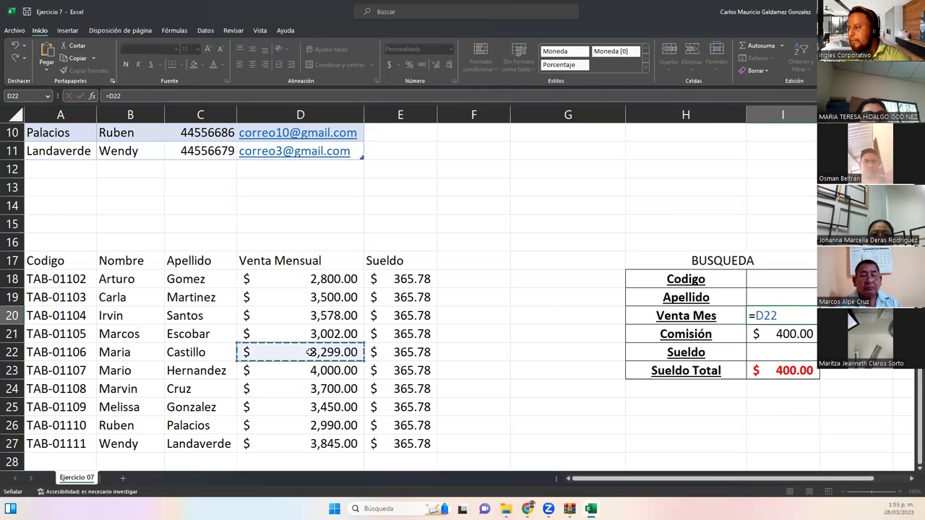
click(787, 315)
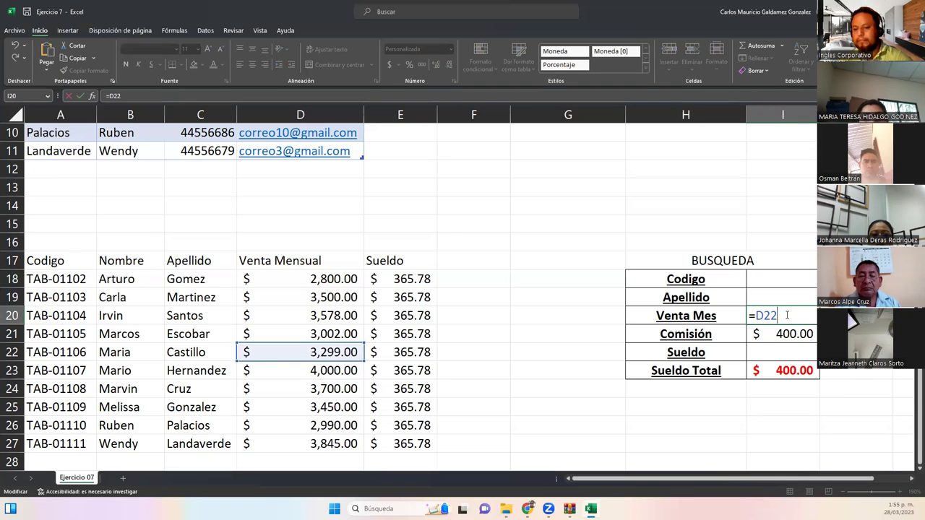
key(Return)
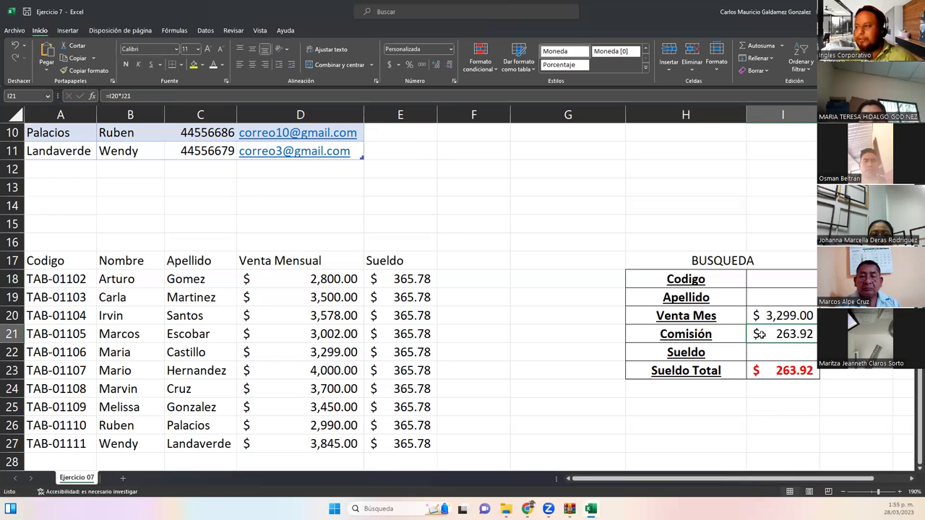
key(Right)
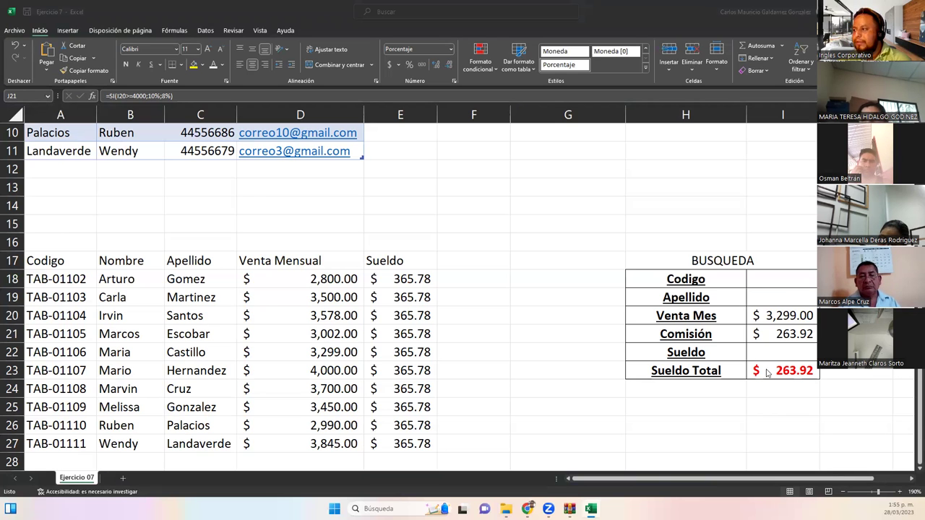
Step: Clear the test reference from the Venta Mes cell I20
click(767, 298)
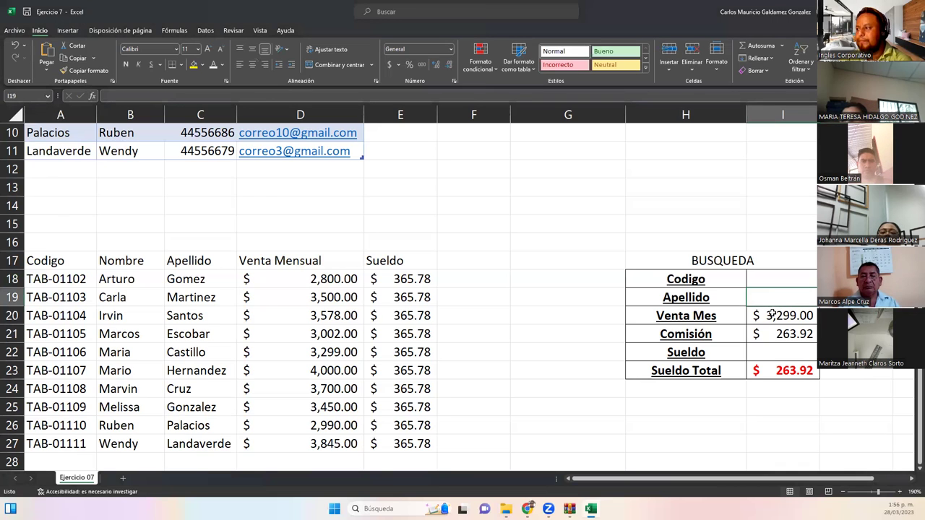
click(769, 316)
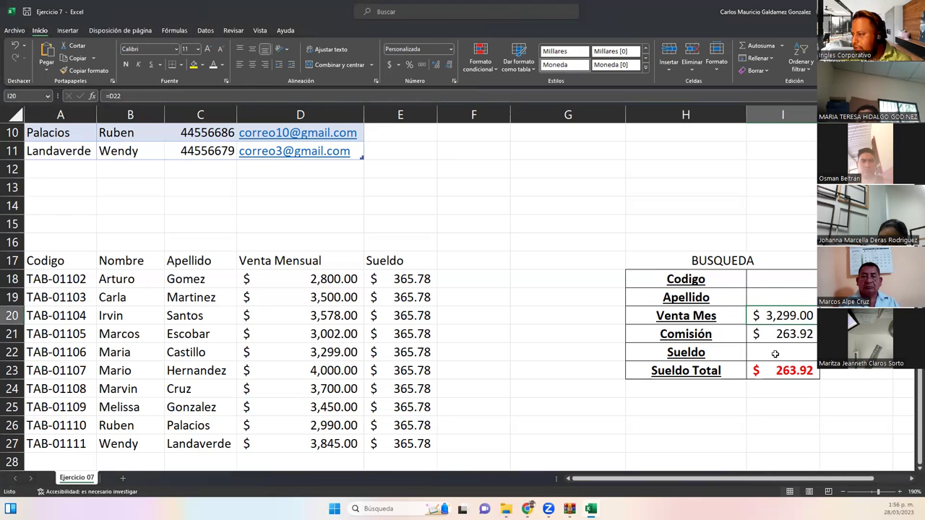
click(774, 354)
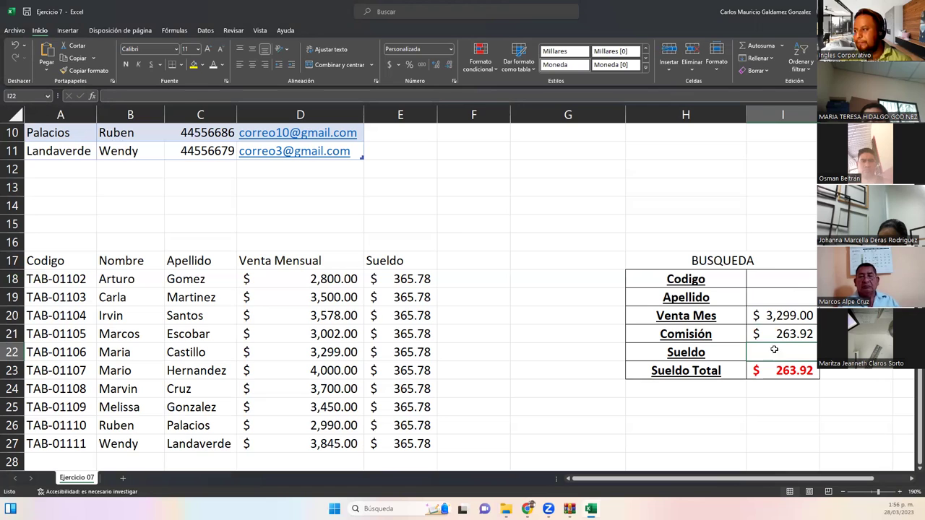
click(771, 318)
key(Delete)
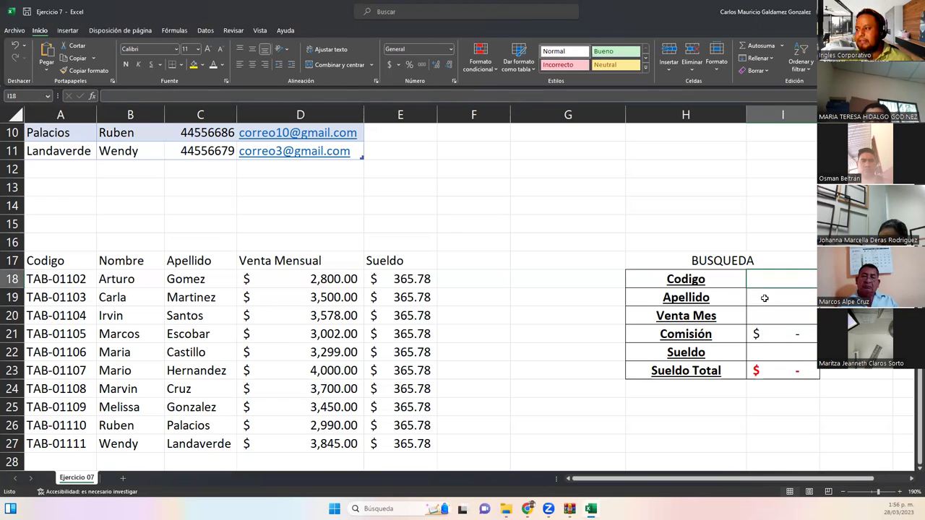
Step: Start a BUSCARV formula in the Apellido cell I19 with the Codigo cell I18 as the lookup value
click(764, 297)
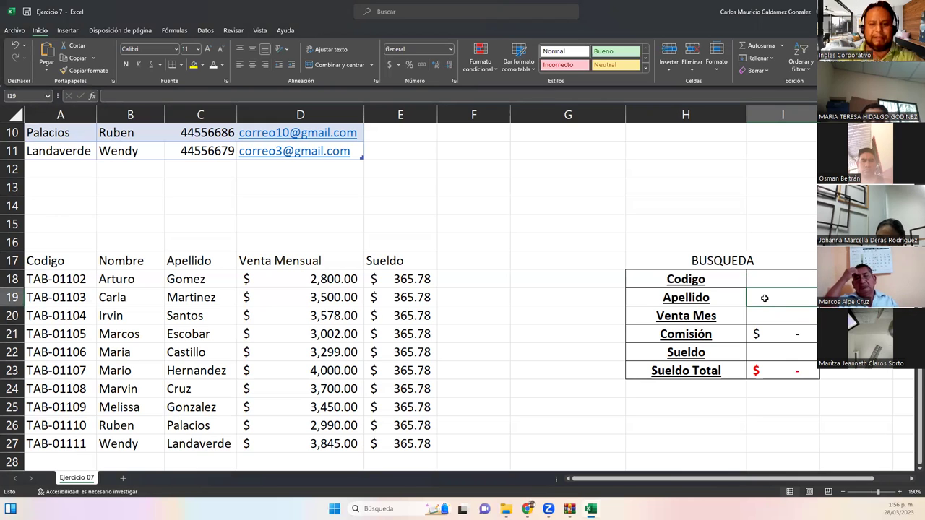
text(=)
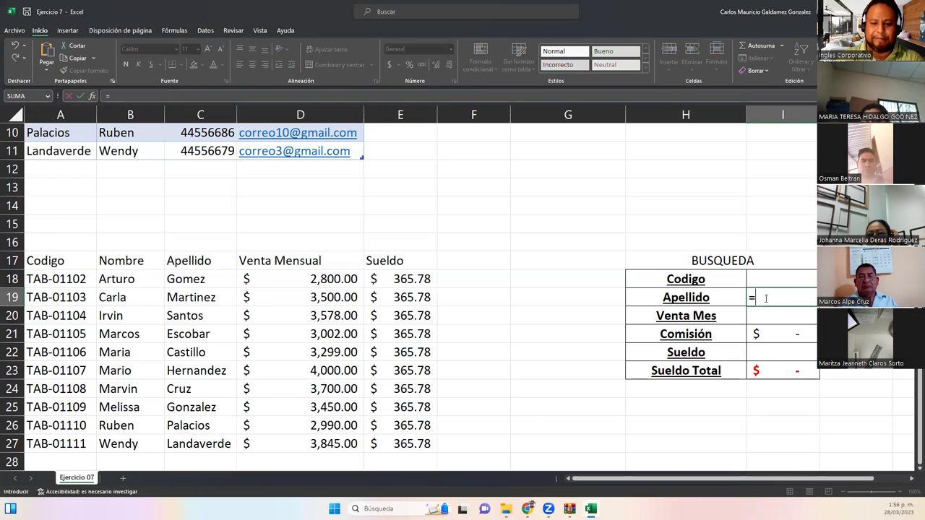
text(bus)
key(Down)
key(Down)
key(Tab)
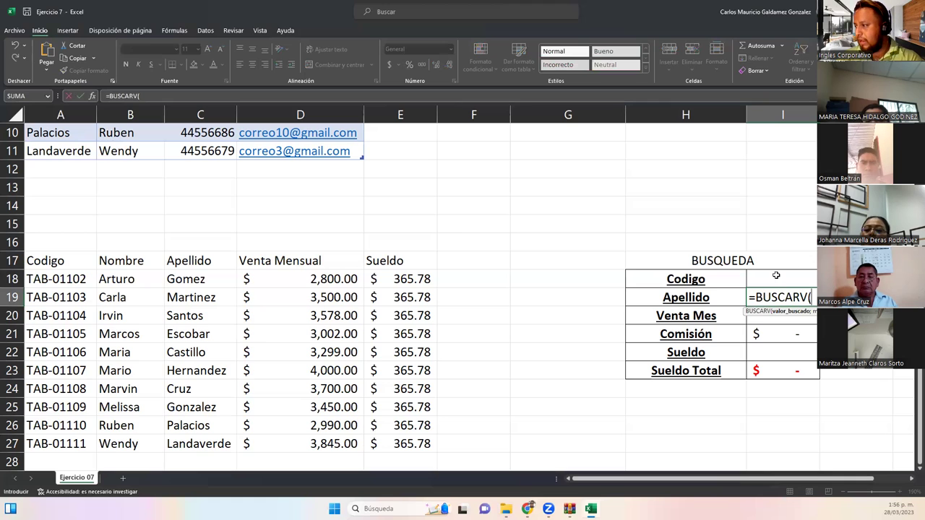
click(767, 279)
text(;)
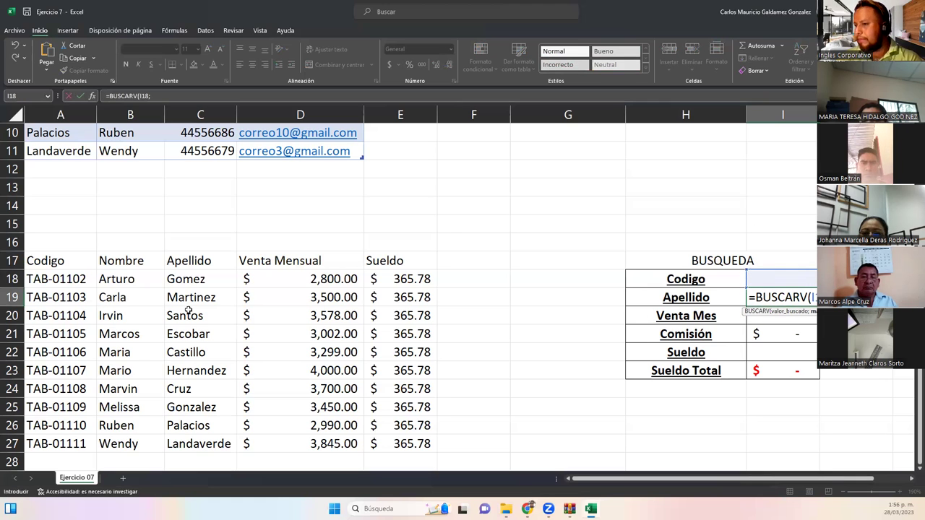
Step: Complete the I19 BUSCARV formula with table A18:E27, column 3 and FALSO for an exact match
drag(65, 281, 388, 434)
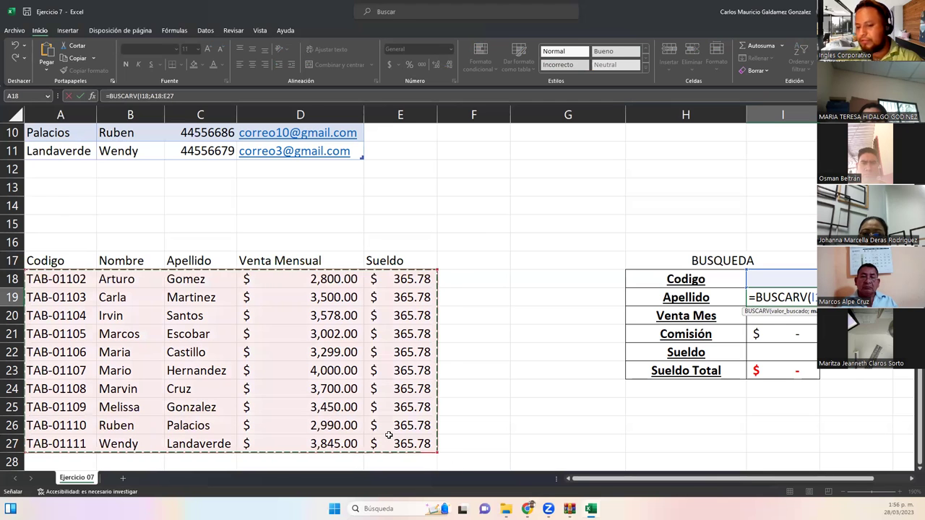
text(;)
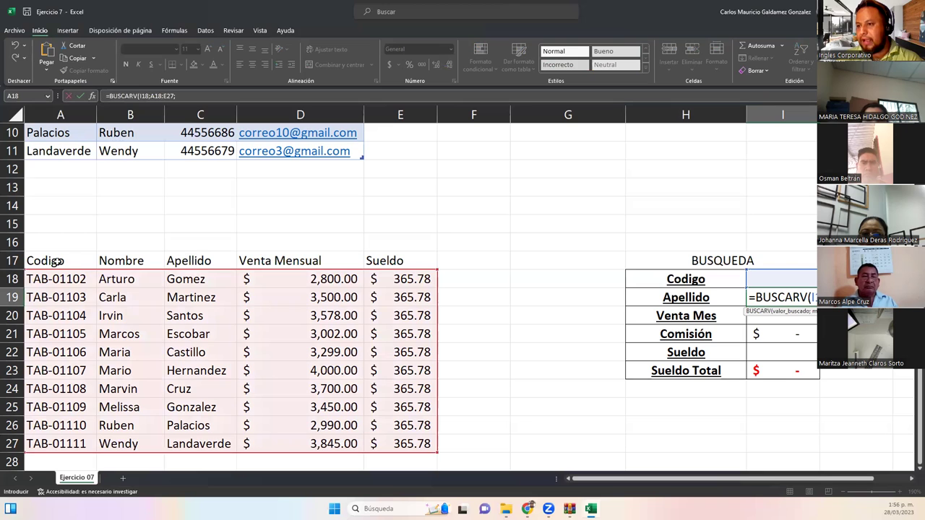
text(32)
key(BackSpace)
text(;)
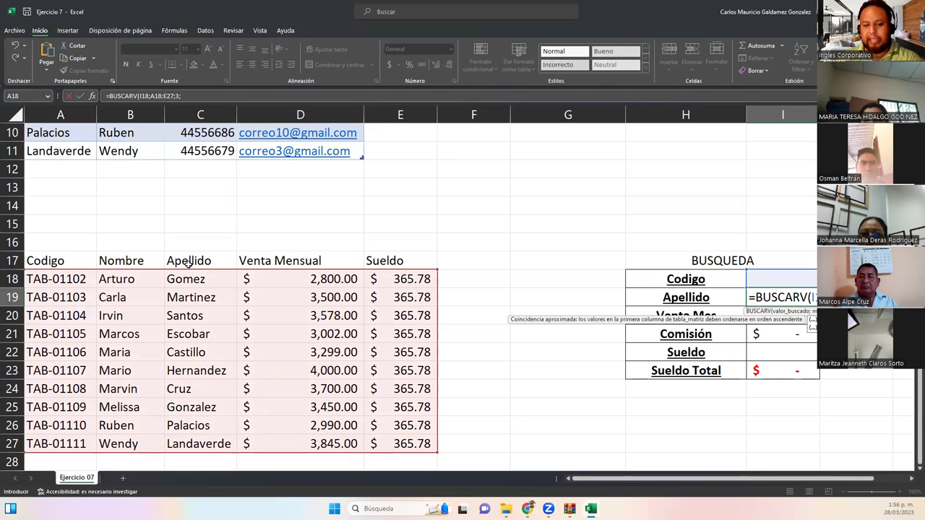
text(Fal)
key(Tab)
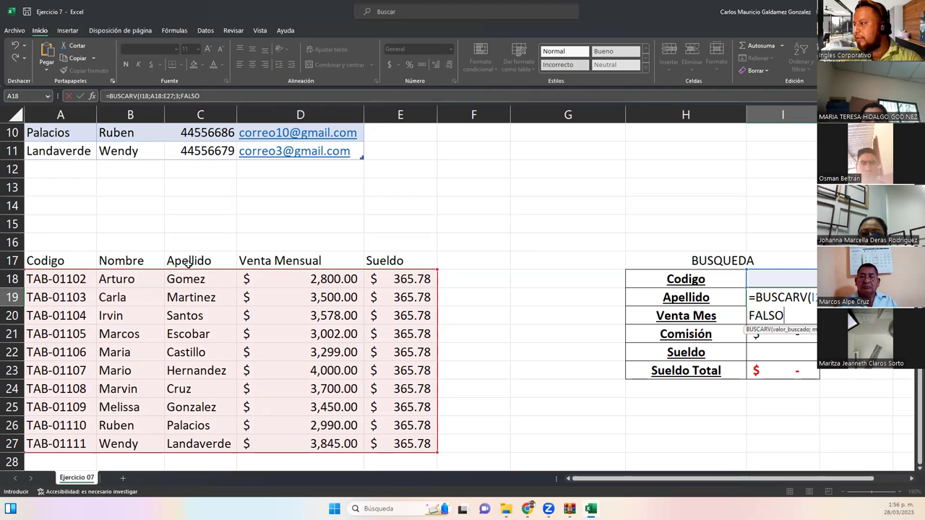
key(Return)
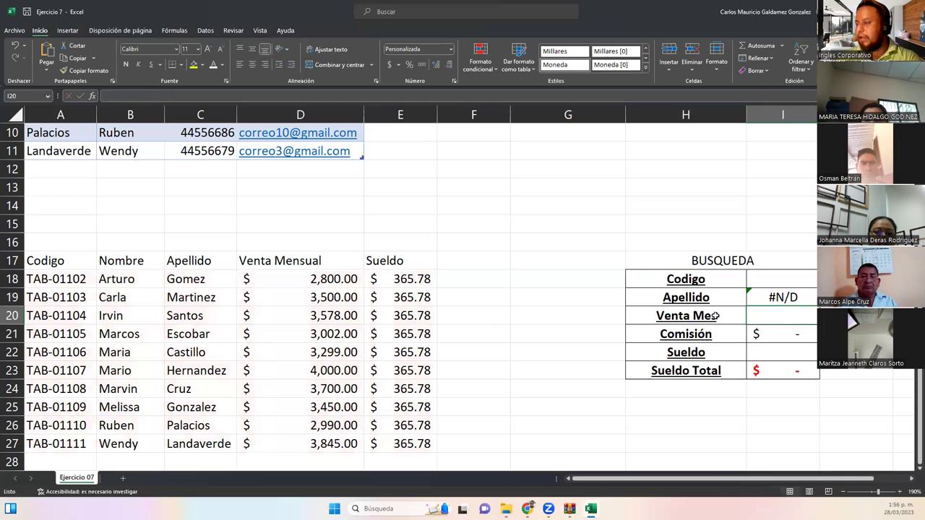
Step: Copy the complete BUSCARV formula text from the Apellido cell I19
text(=)
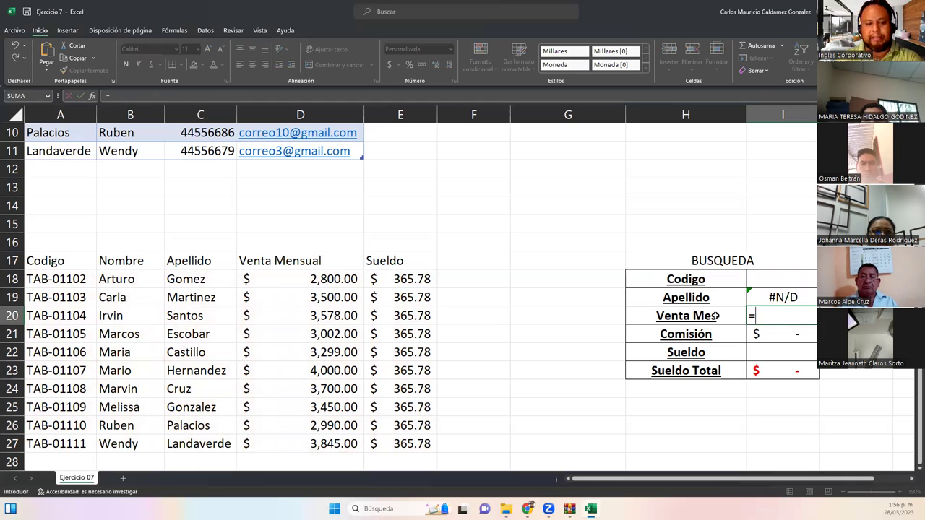
key(Escape)
key(Up)
key(F2)
key(shift+Home)
key(ctrl+c)
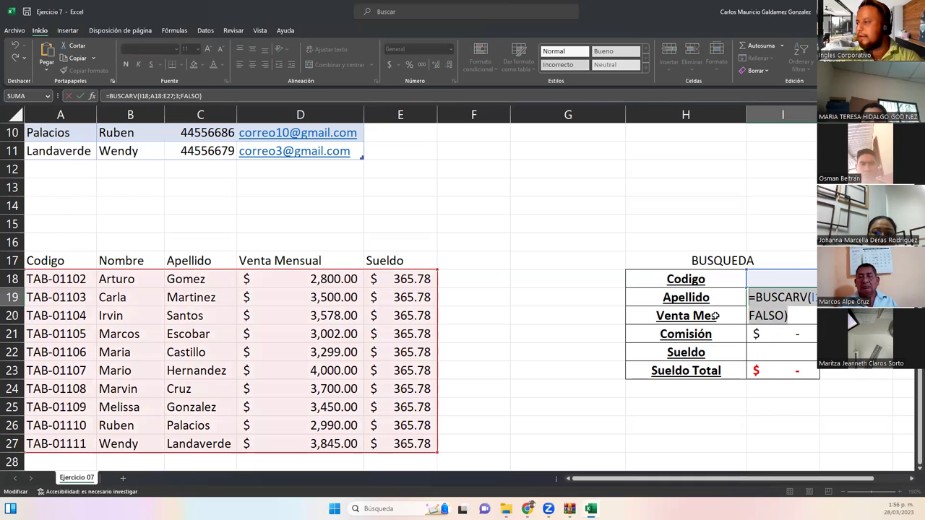
Step: Paste the copied BUSCARV formula into the Venta Mes cell I20 and set its column index to 4
key(Return)
key(F2)
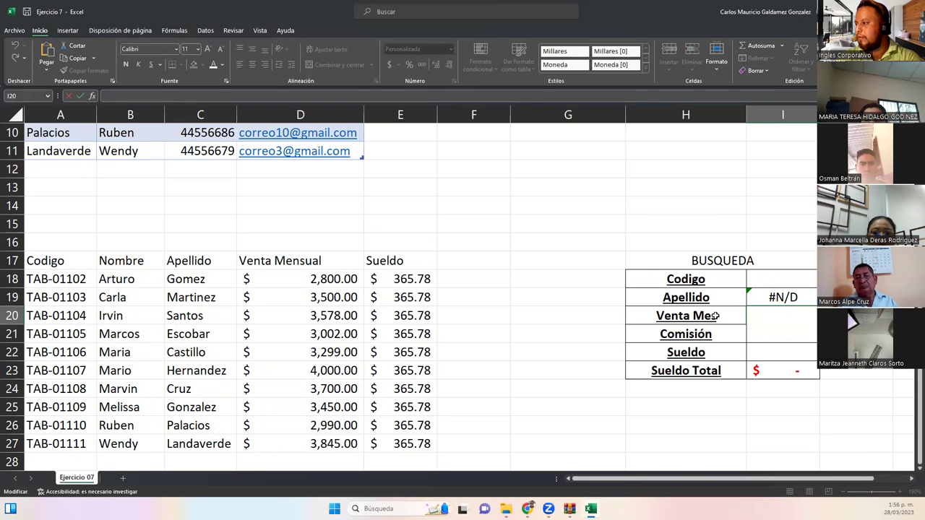
key(ctrl+v)
key(Home)
key(Right)
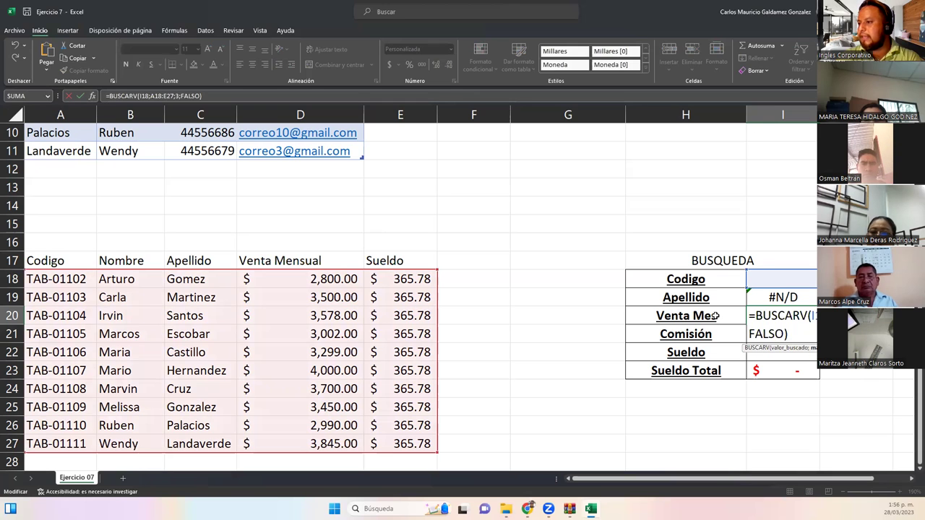
key(BackSpace)
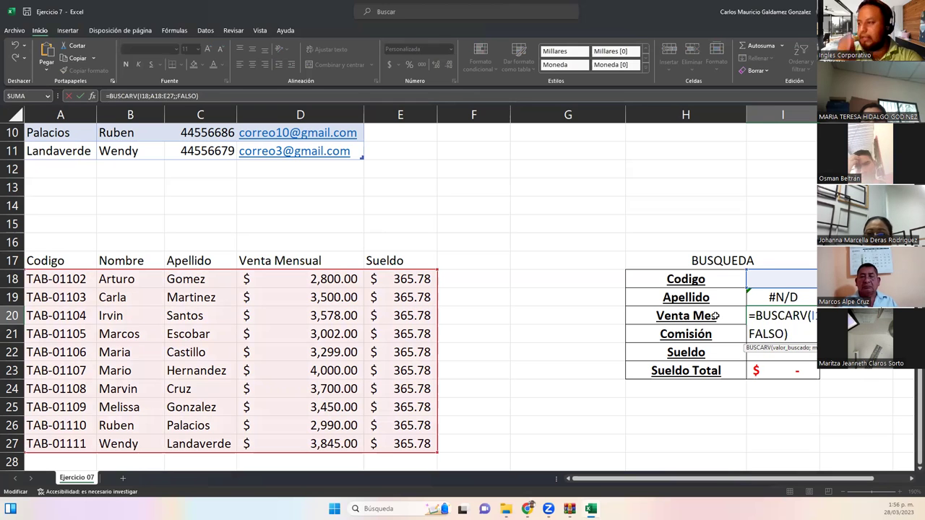
text(4)
key(Return)
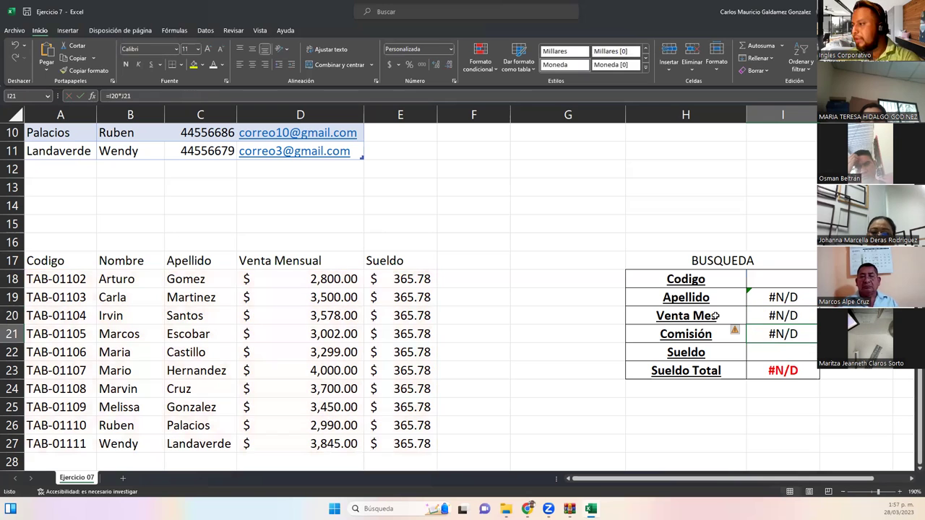
Step: Enter the copied BUSCARV formula in the Sueldo cell I22 with column index 4, accepting the proposed correction of the double equals sign
click(780, 352)
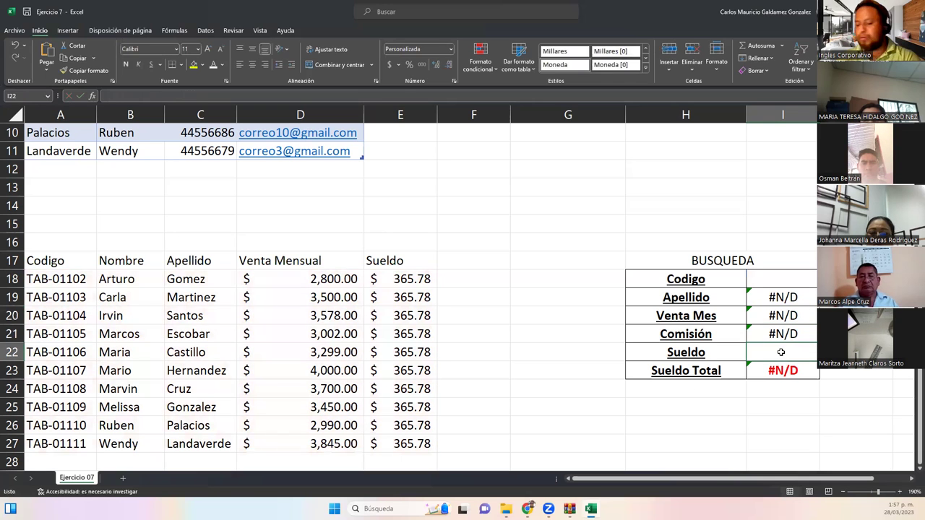
text(=)
key(ctrl+v)
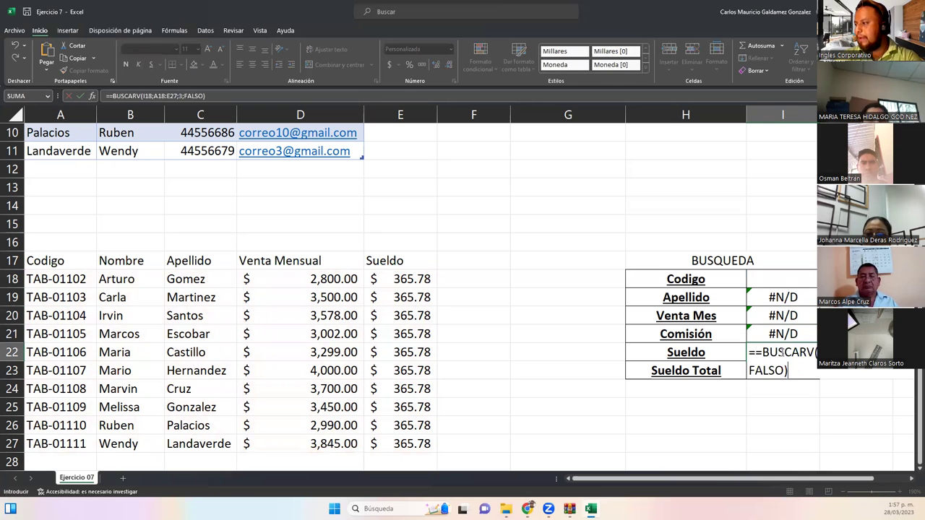
key(Return)
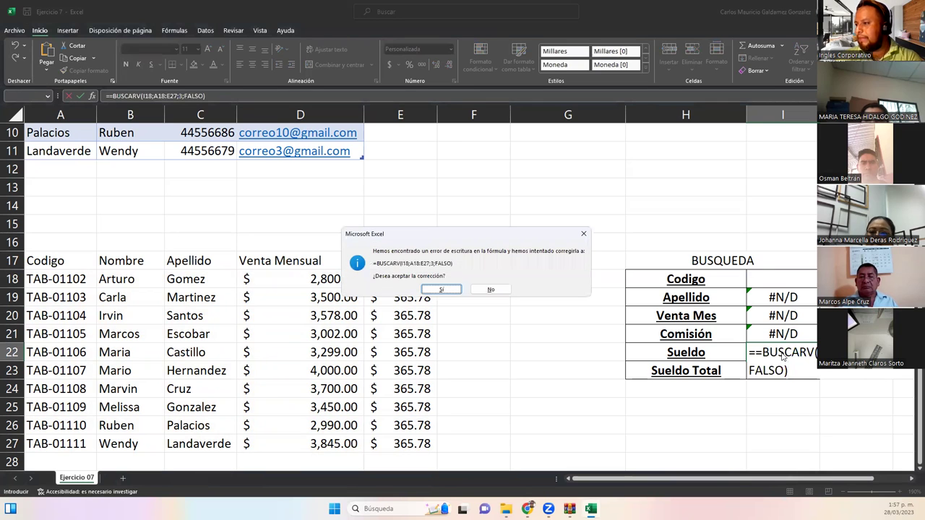
click(497, 291)
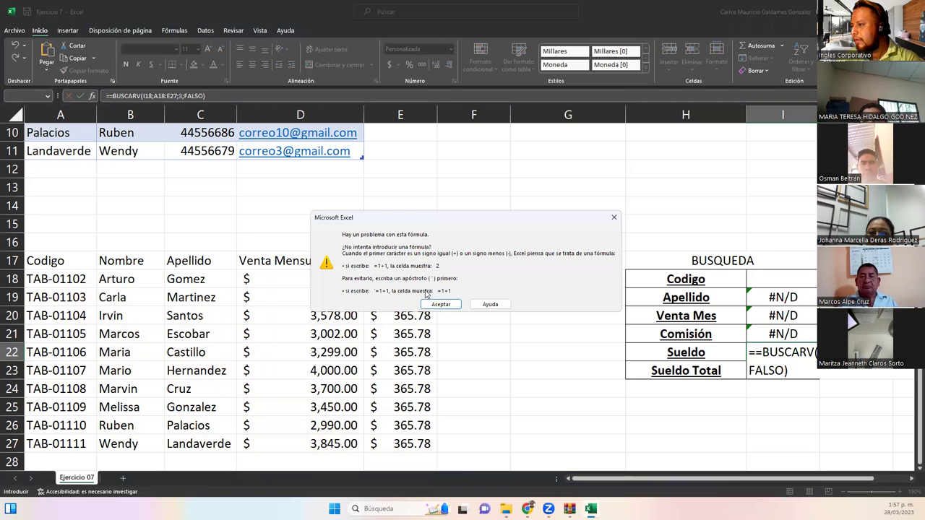
click(440, 304)
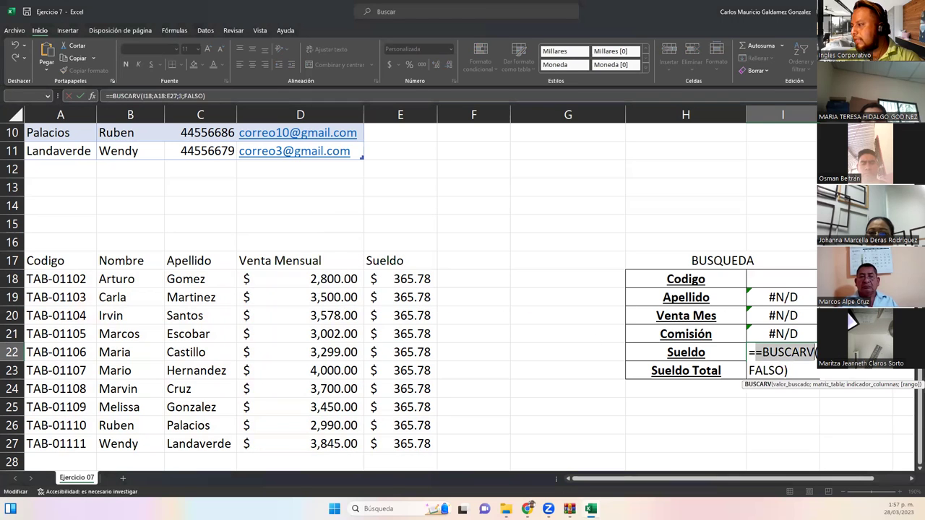
key(Right)
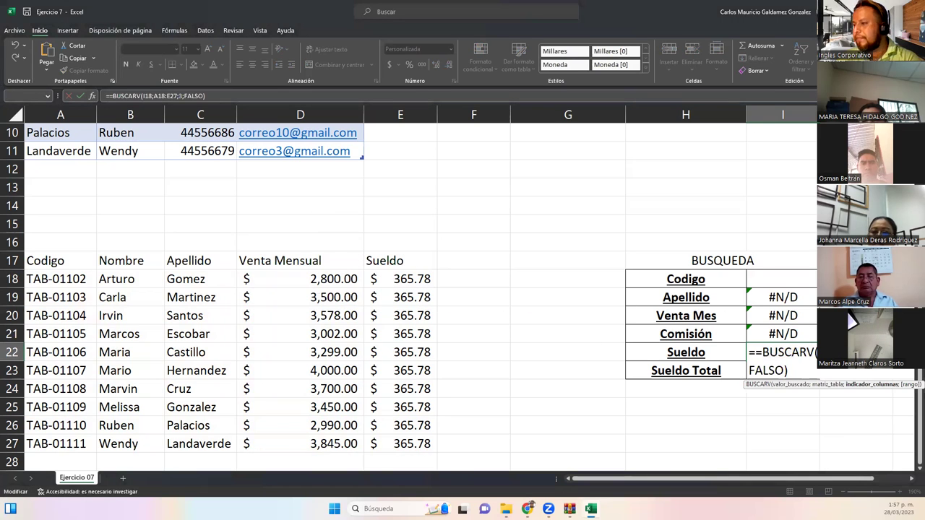
key(Return)
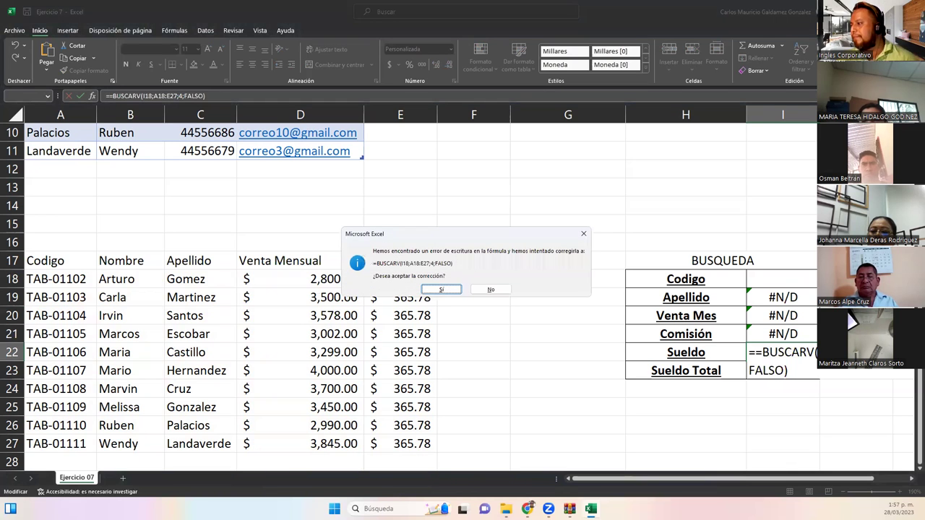
click(457, 289)
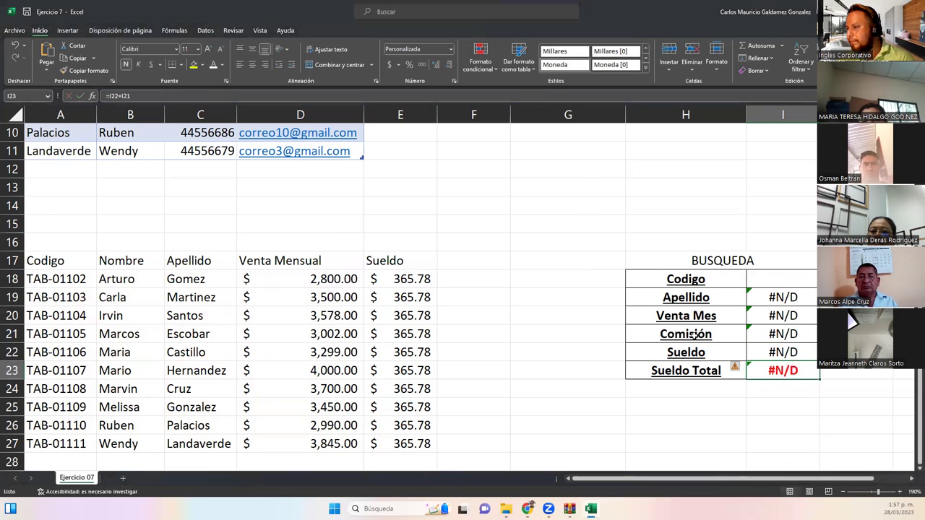
Step: Set the column index of the BUSCARV formula in the Sueldo cell I22 to 5
click(177, 96)
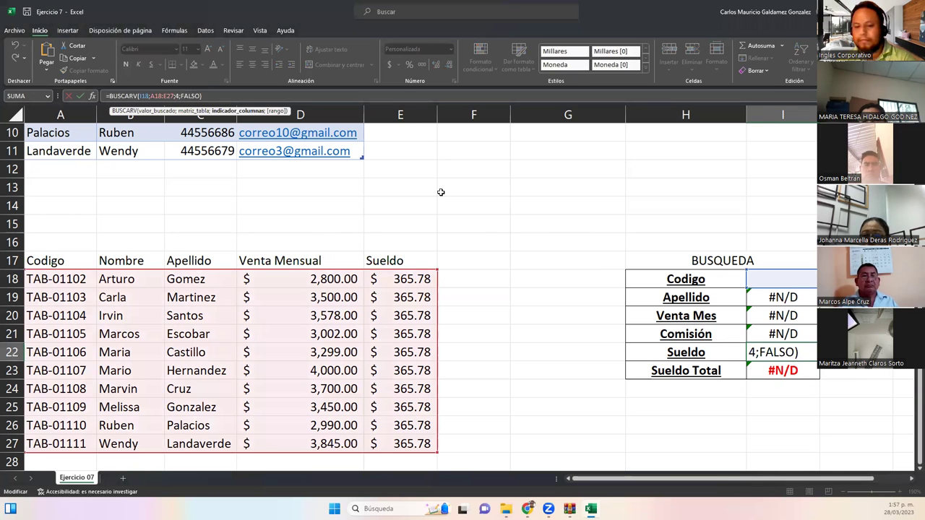
key(BackSpace)
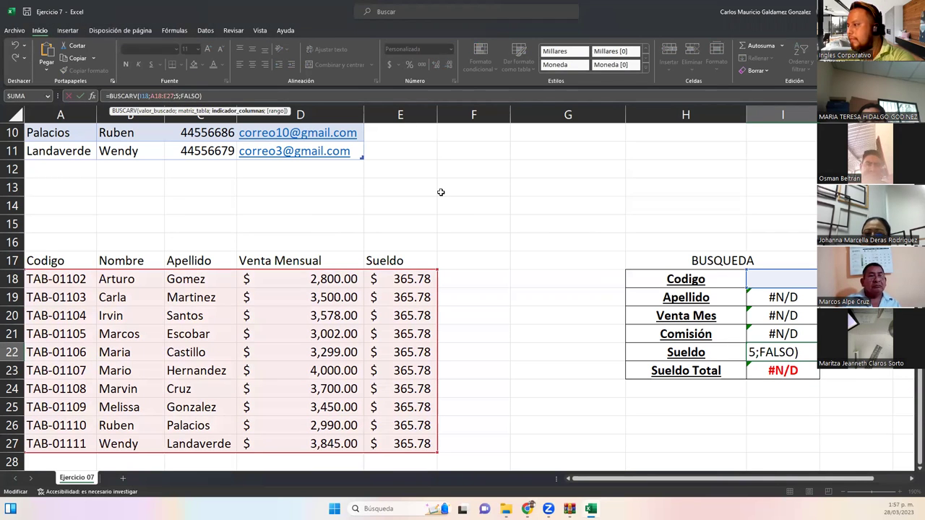
key(Return)
Step: Choose code TAB-01104 in the Codigo cell I18 to test the lookups
click(780, 281)
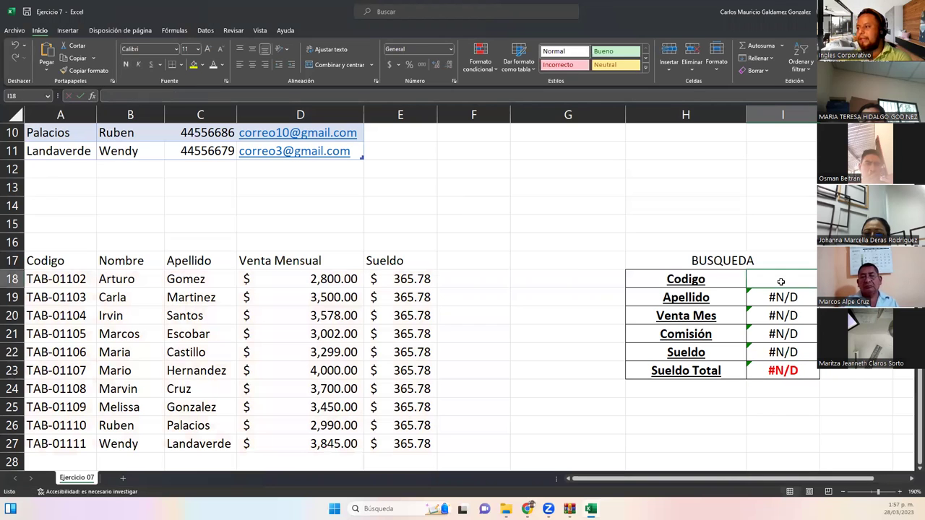
click(824, 280)
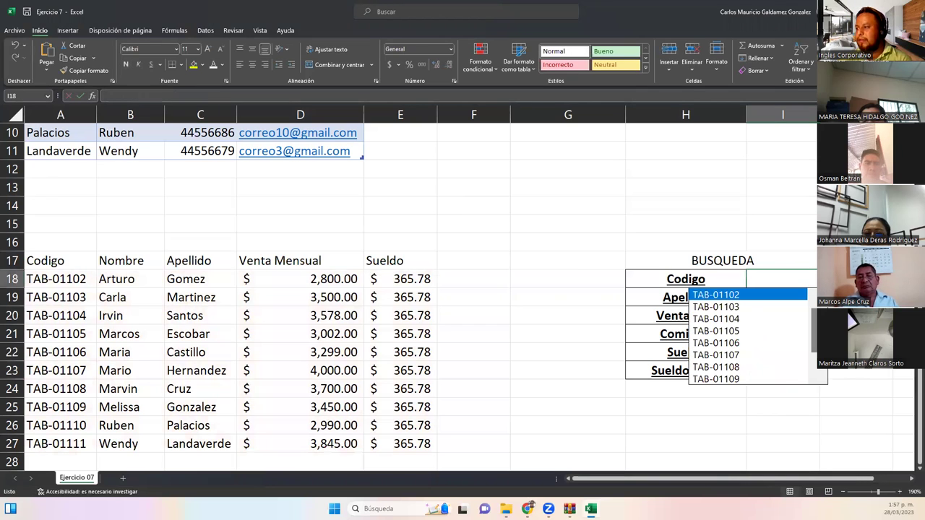
click(734, 320)
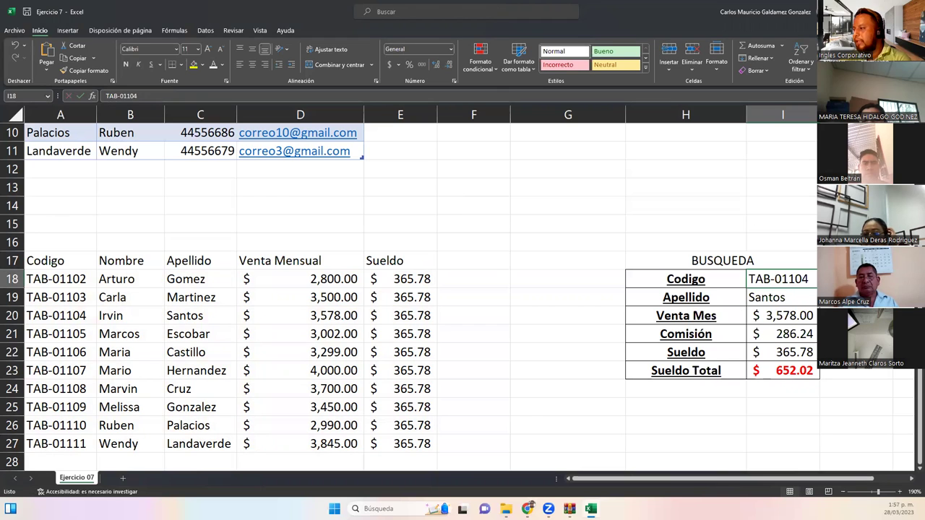
Step: Set the font colour of the percentage cell J21 to black
click(853, 334)
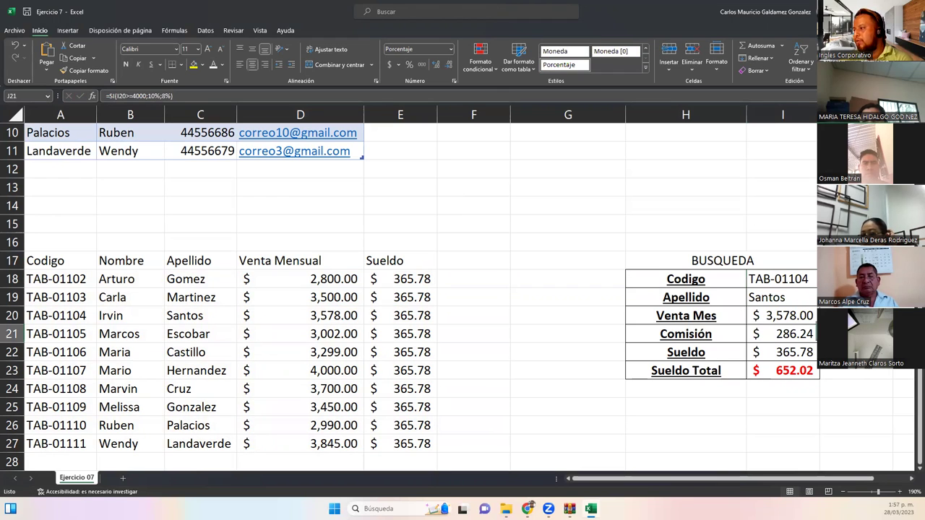
click(222, 65)
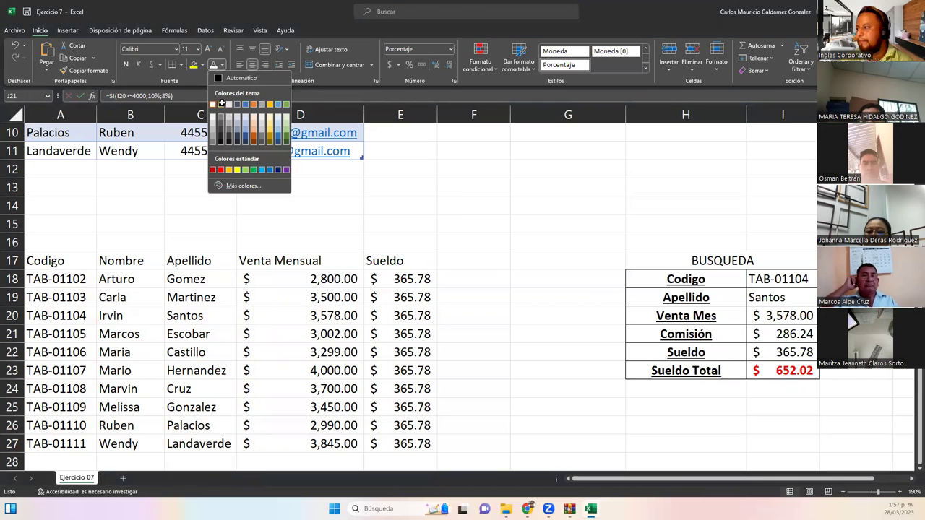
click(222, 104)
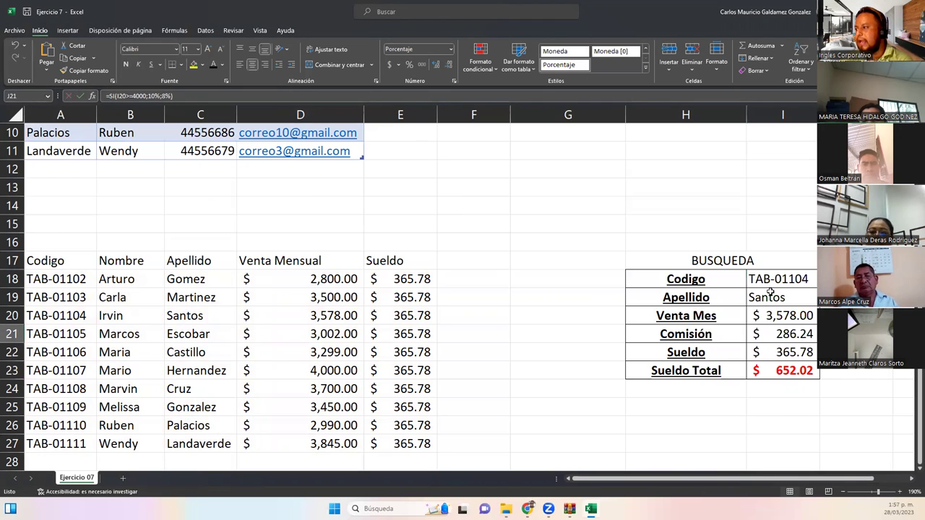
Step: Centre the surname horizontally in the Apellido cell I19
click(770, 292)
key(alt+h)
key(a)
key(c)
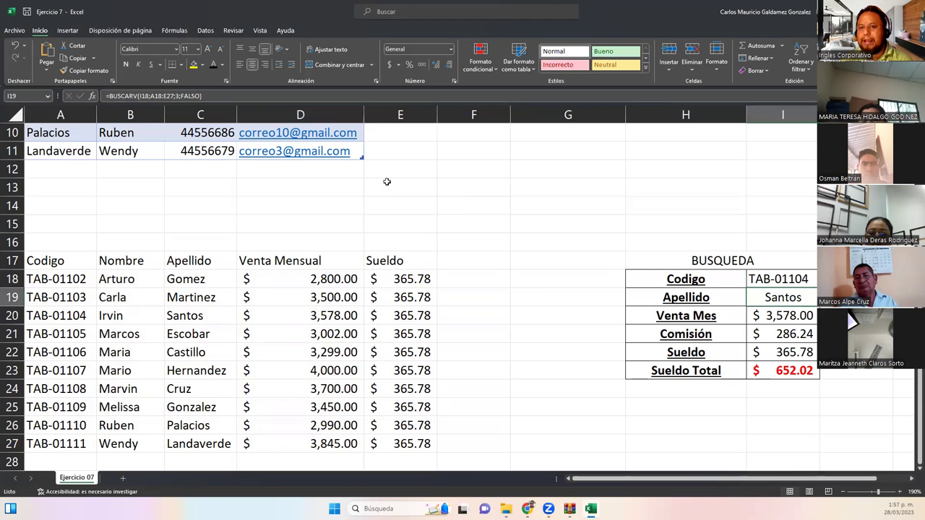
Step: Review the formulas in the Venta Mes, Sueldo and Sueldo Total cells I20, I22 and I23
click(757, 316)
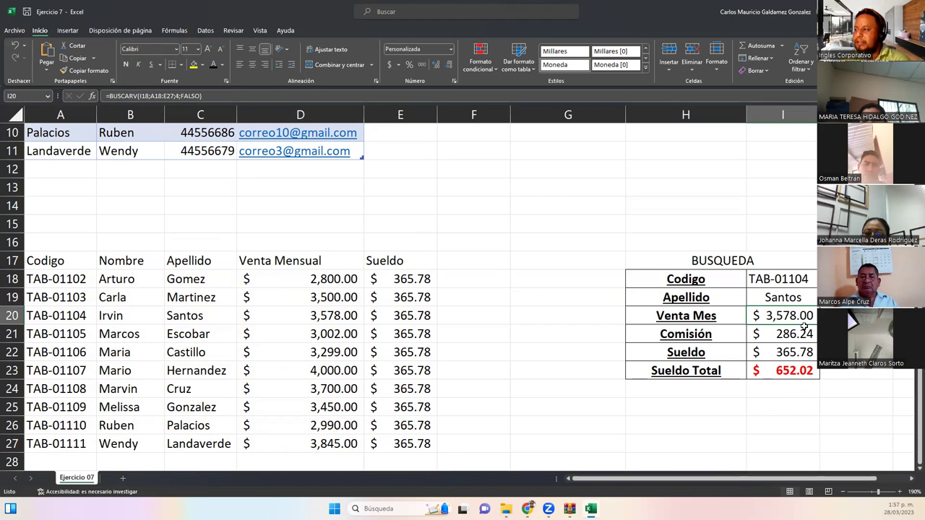
click(777, 352)
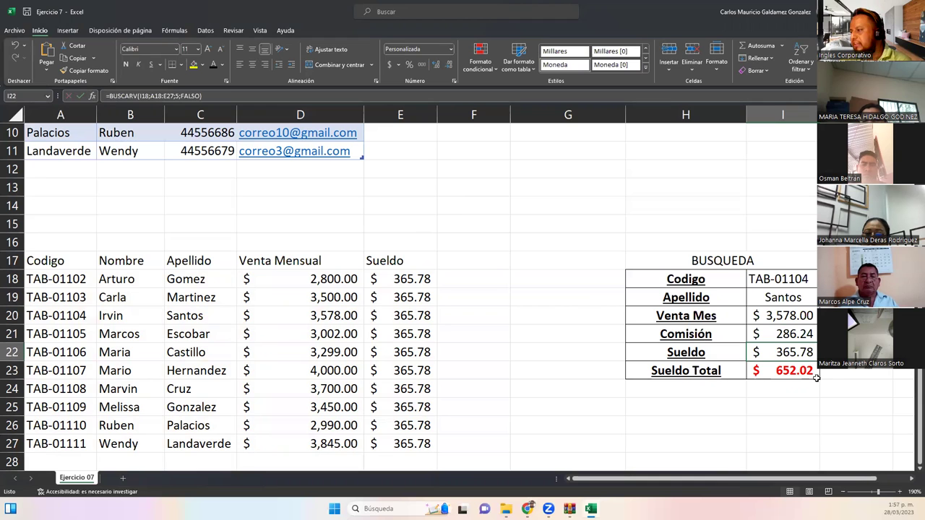
click(776, 372)
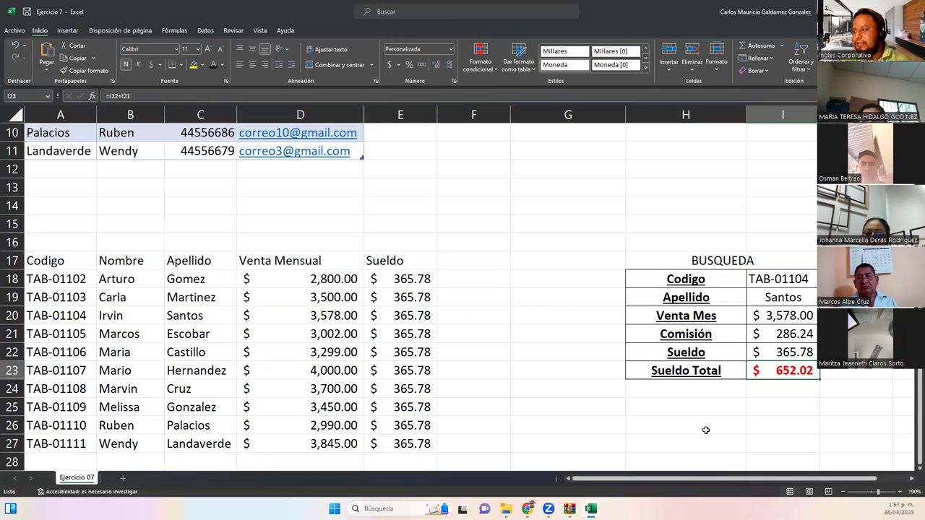
Step: Test the BUSQUEDA box by choosing code TAB-01111 and finally TAB-01107 in the Codigo cell I18
click(775, 281)
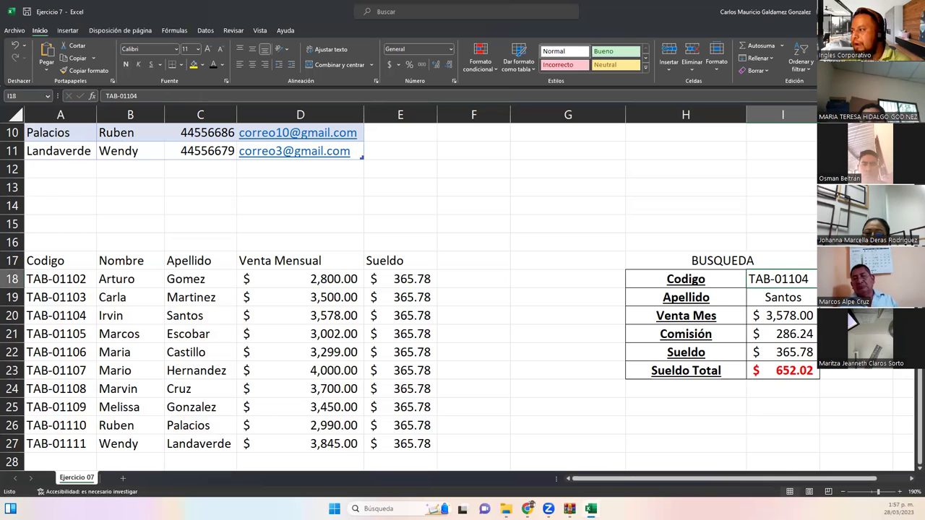
click(823, 279)
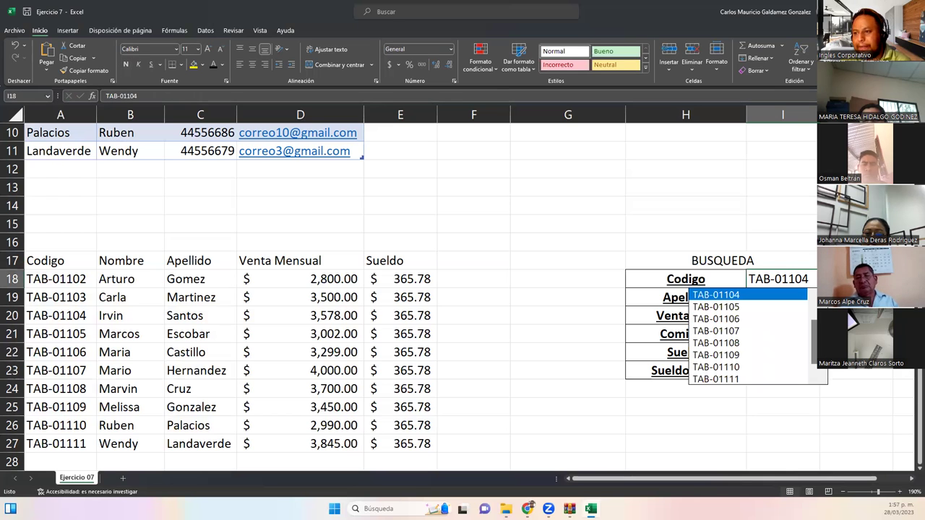
click(758, 378)
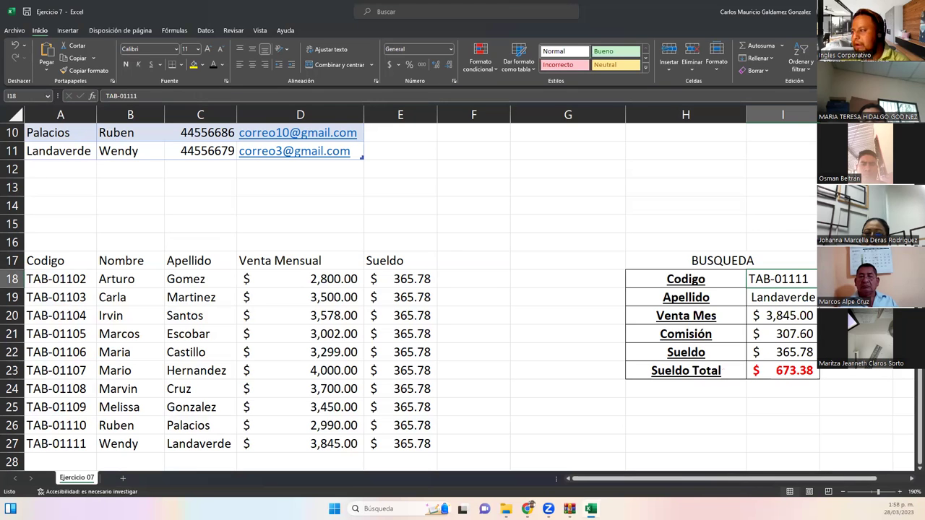
click(823, 279)
click(759, 326)
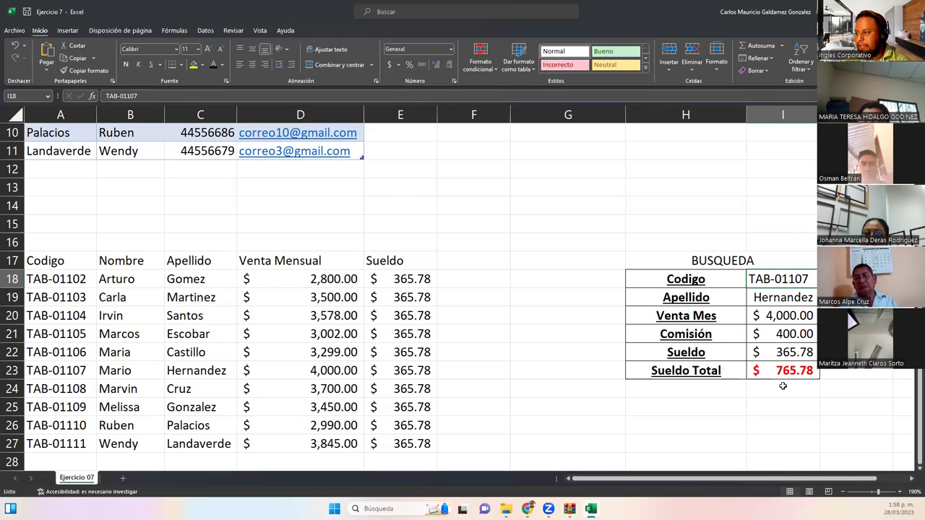
Step: Examine and compare the BUSCARV formulas in the Apellido cell I19 and the Venta Mes cell I20 without changing them
click(774, 297)
double_click(773, 297)
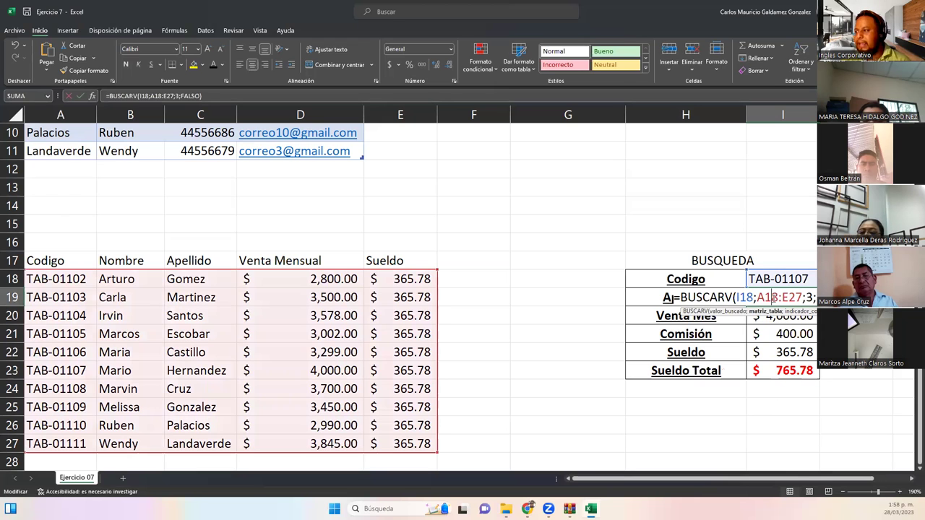
key(Escape)
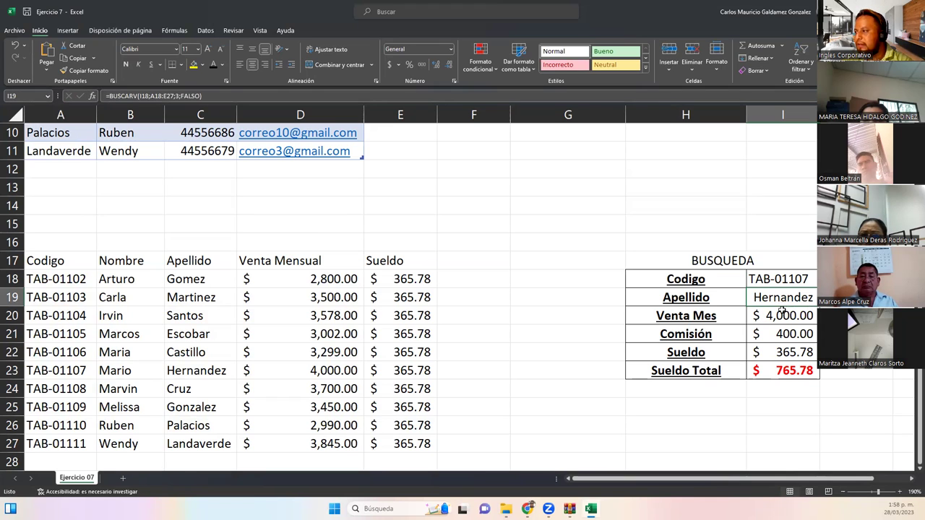
drag(781, 299, 782, 316)
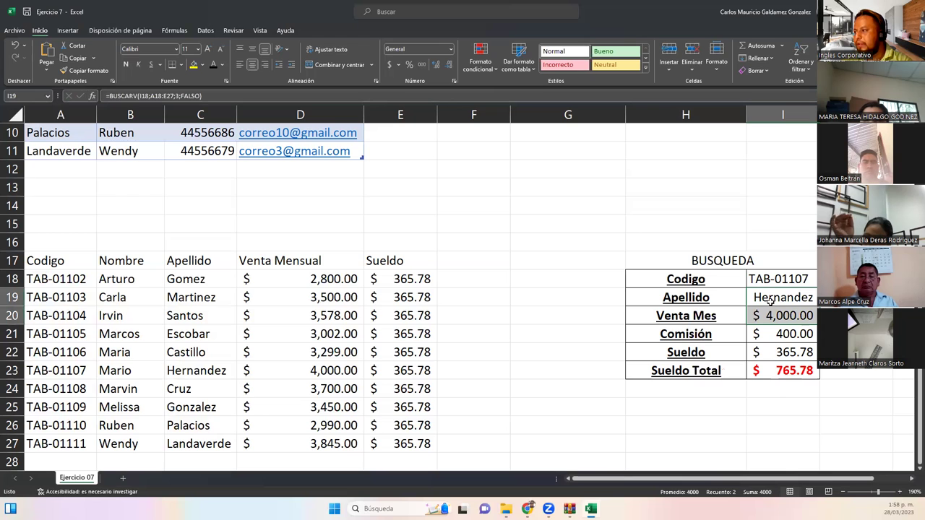
click(768, 299)
click(767, 315)
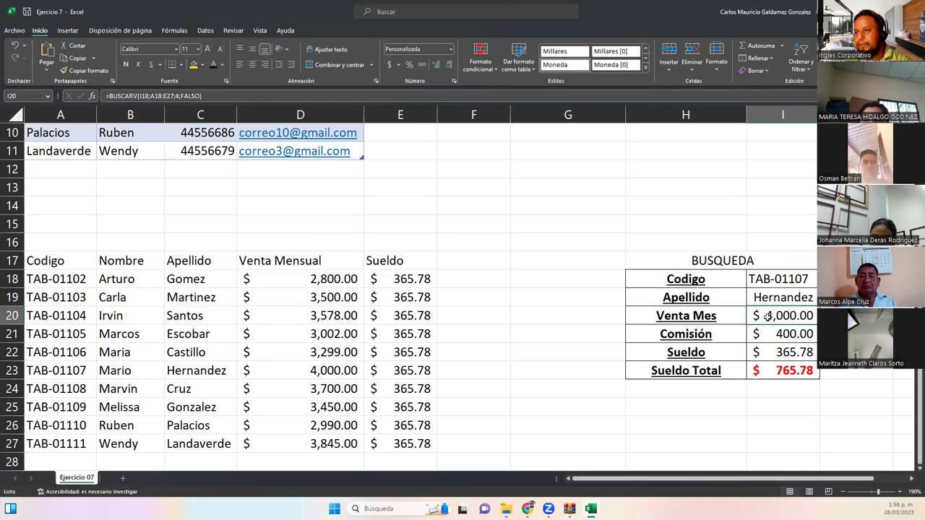
drag(774, 297, 775, 315)
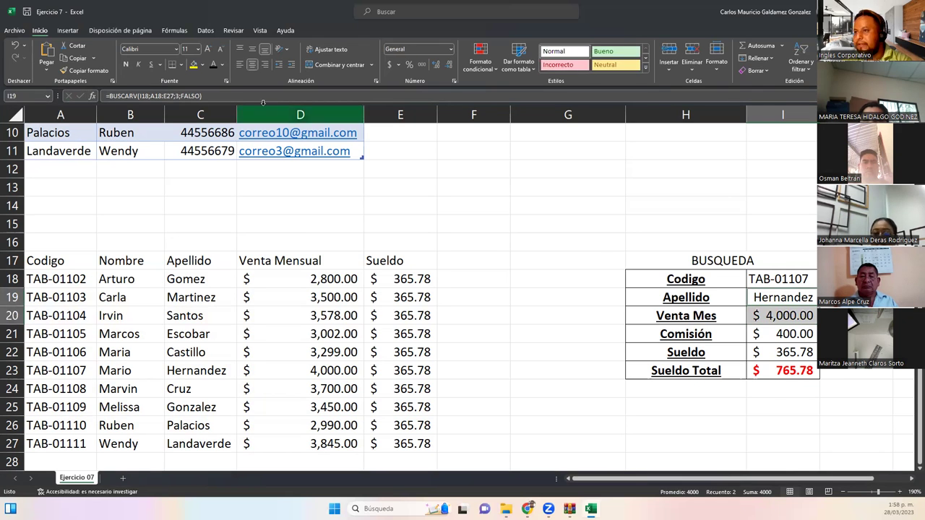
Step: Fill the Apellido, Venta Mes and Sueldo result cells I19, I20 and I22 with yellow
click(193, 64)
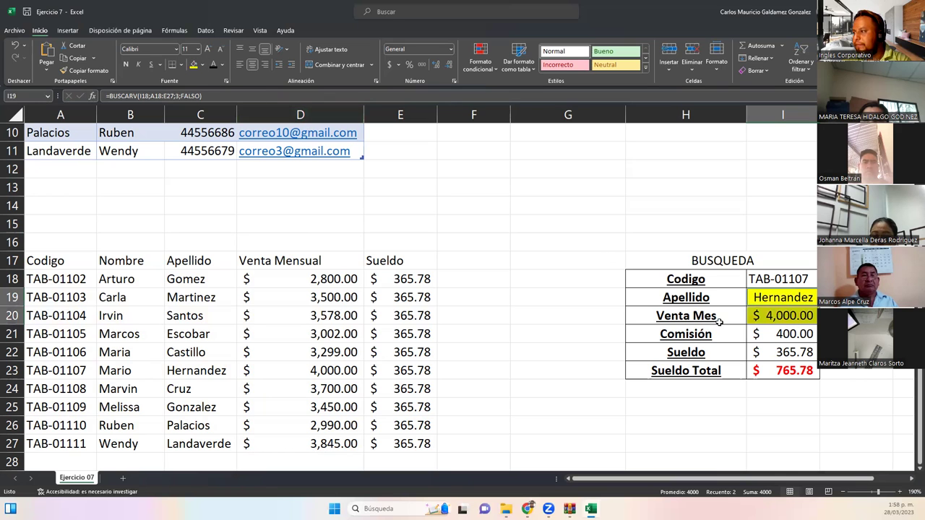
click(766, 350)
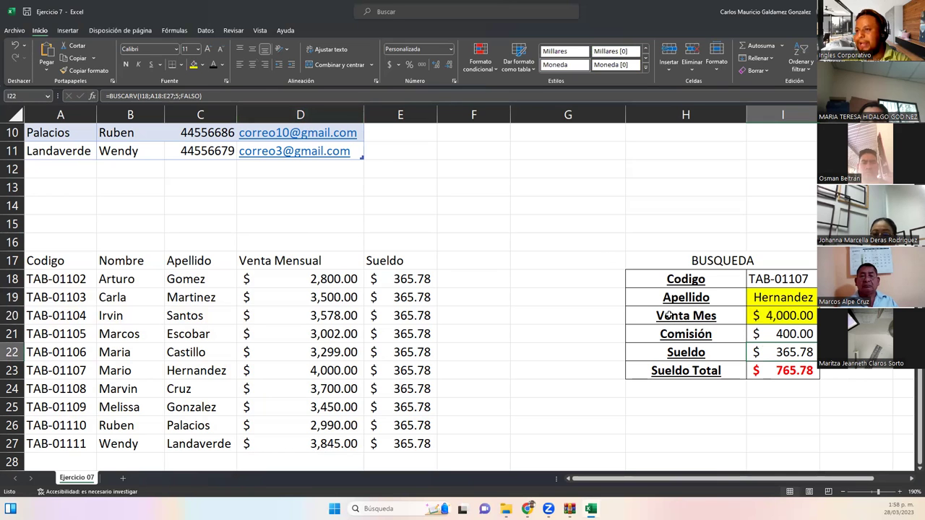
click(193, 64)
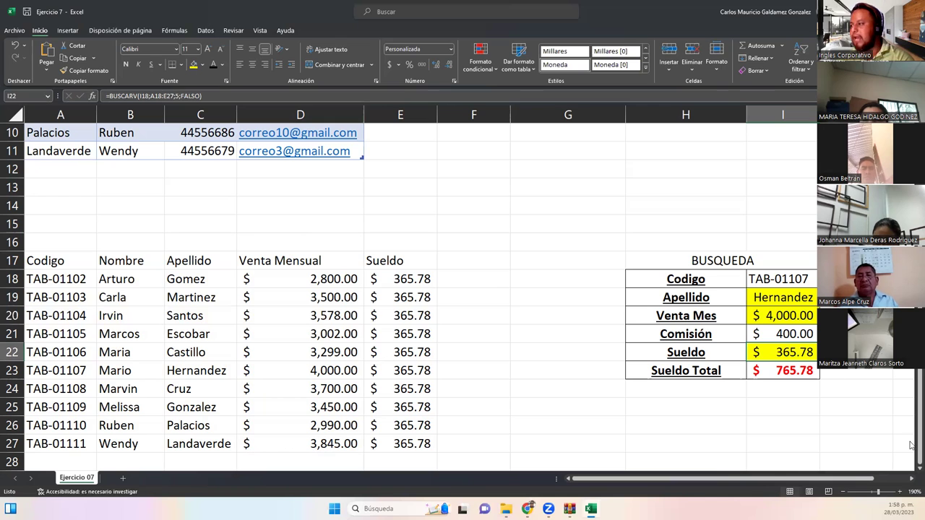
Step: Review the contents of I18, the Comisión formulas in I21 and J21, the Sueldo formula in I22 and the Sueldo Total formula in I23
click(775, 280)
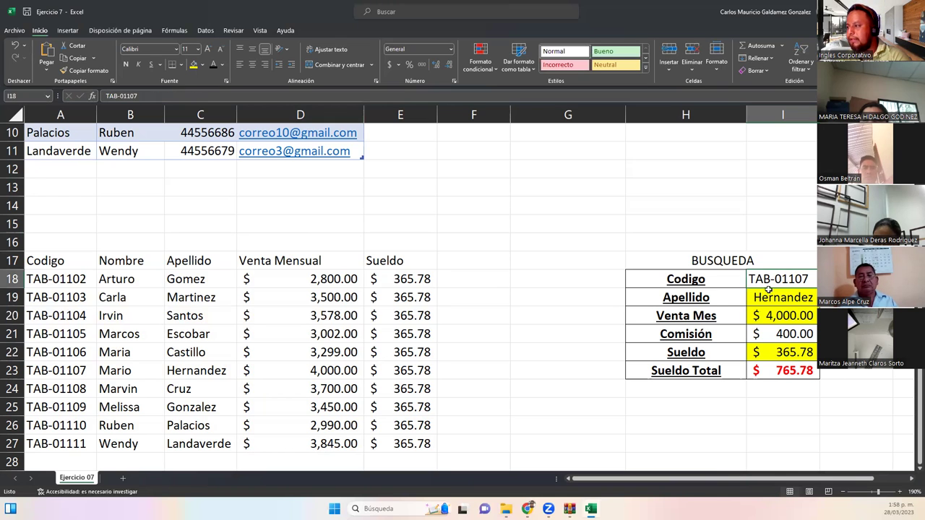
click(758, 335)
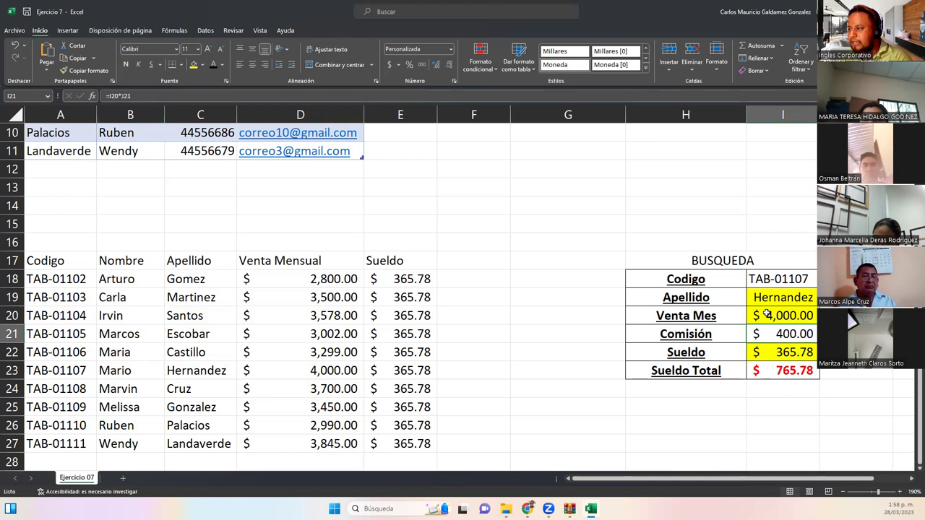
key(Right)
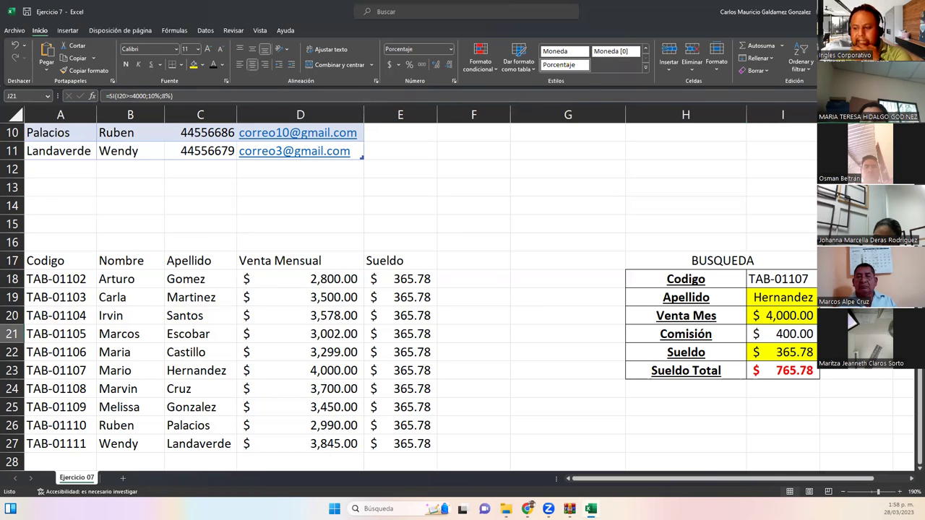
click(777, 352)
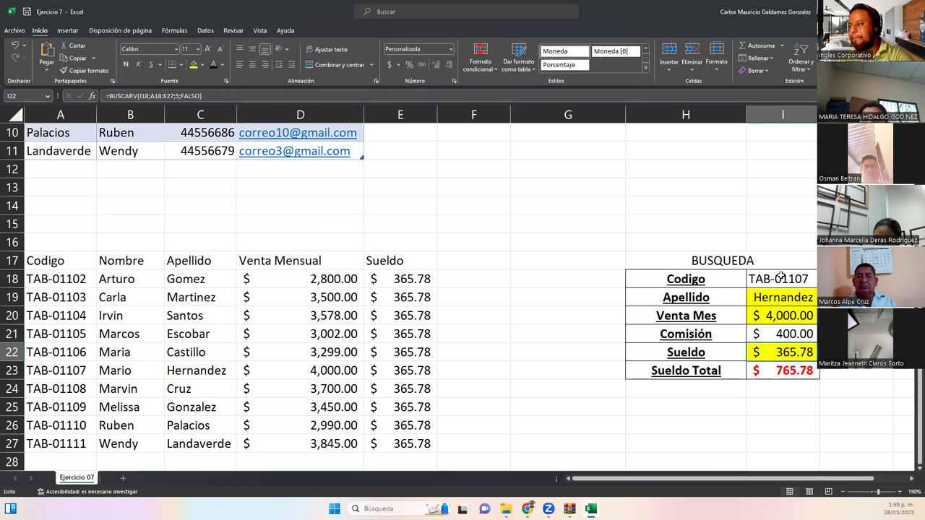
click(777, 370)
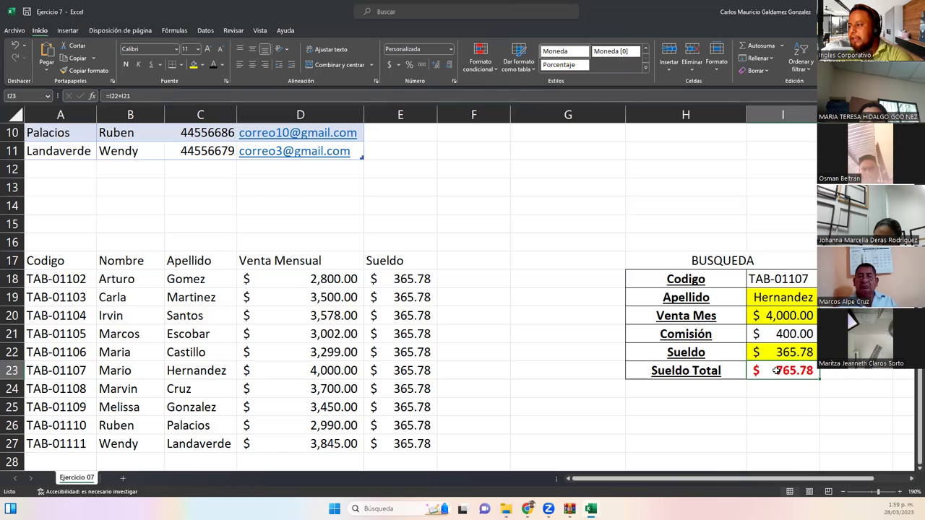
double_click(777, 370)
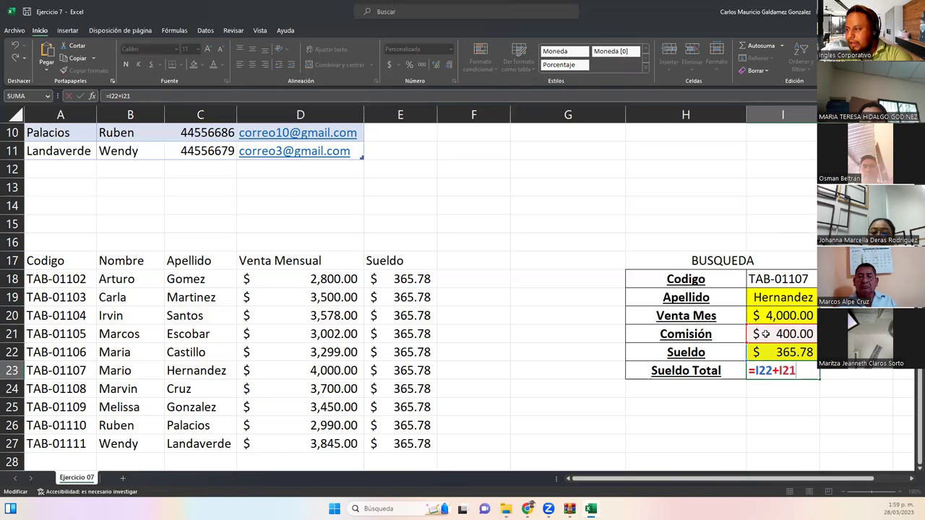
key(Return)
click(780, 372)
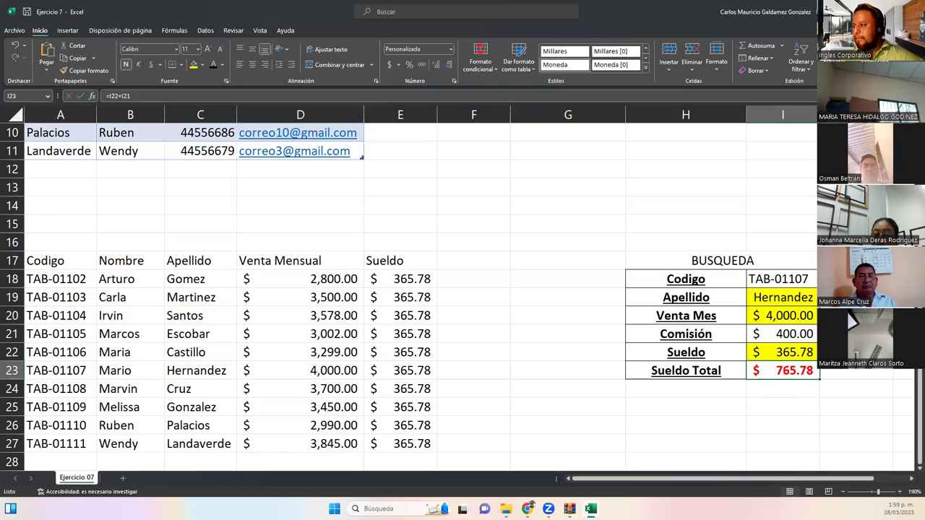
Step: Compare the Comisión formula in I21 with the BUSCARV formula in the Apellido cell I19 without changing either
click(808, 337)
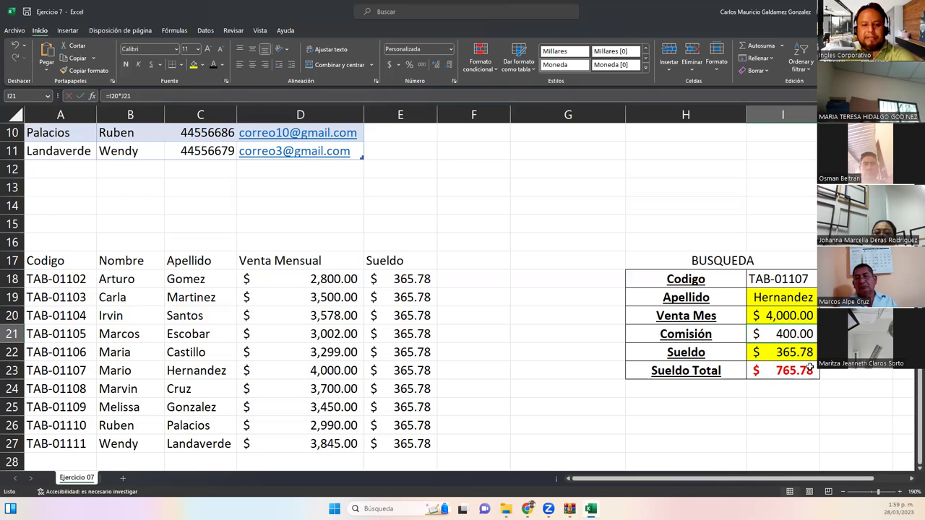
key(F2)
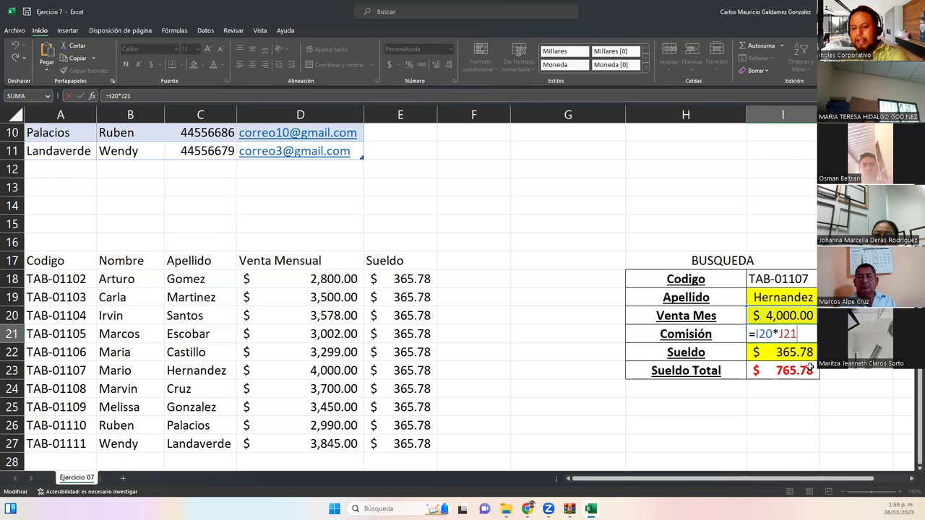
key(Return)
key(Up)
key(Up)
key(Up)
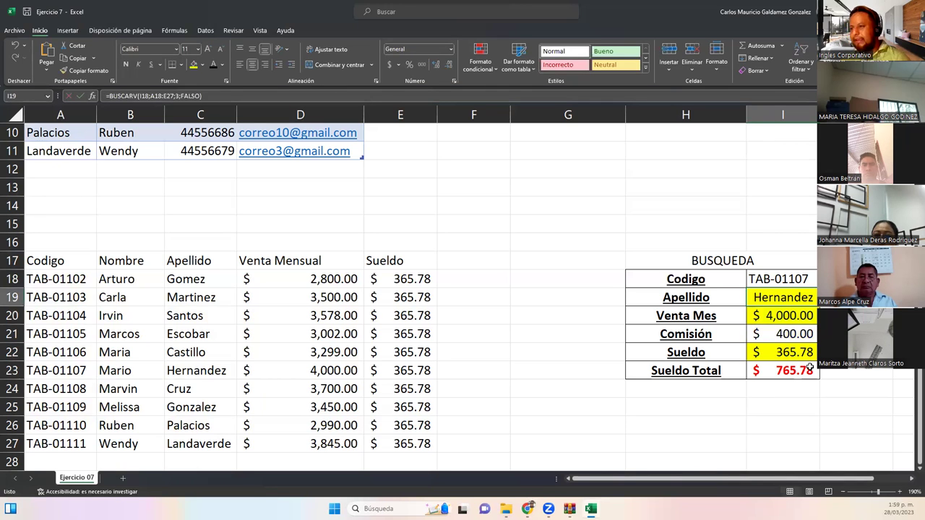
key(F2)
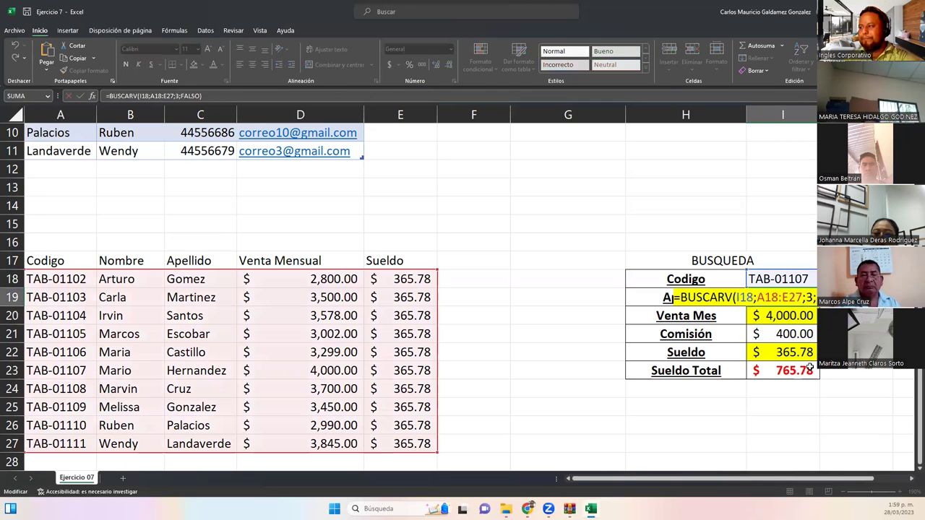
key(Return)
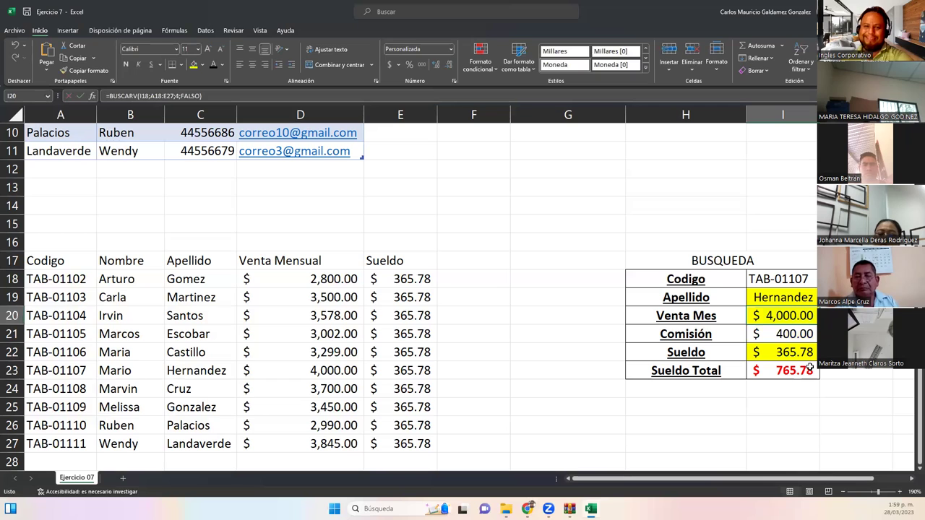
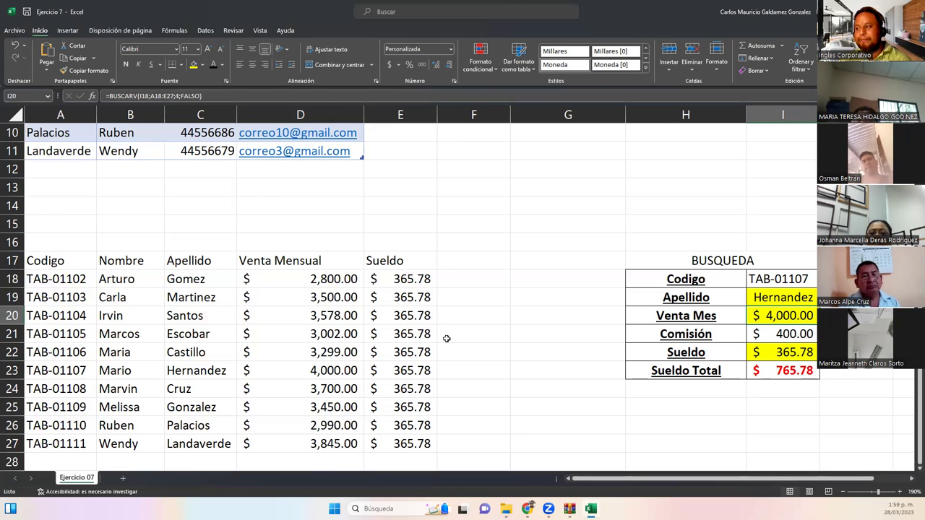
Step: Add the column headers ISSS in F17 and AFP in G17, beside the Sueldo header
click(453, 263)
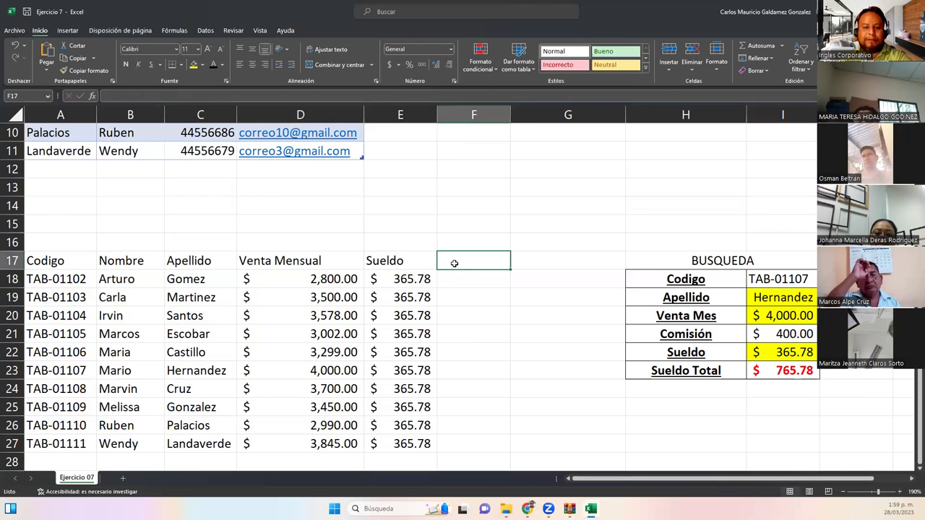
text(ISSS)
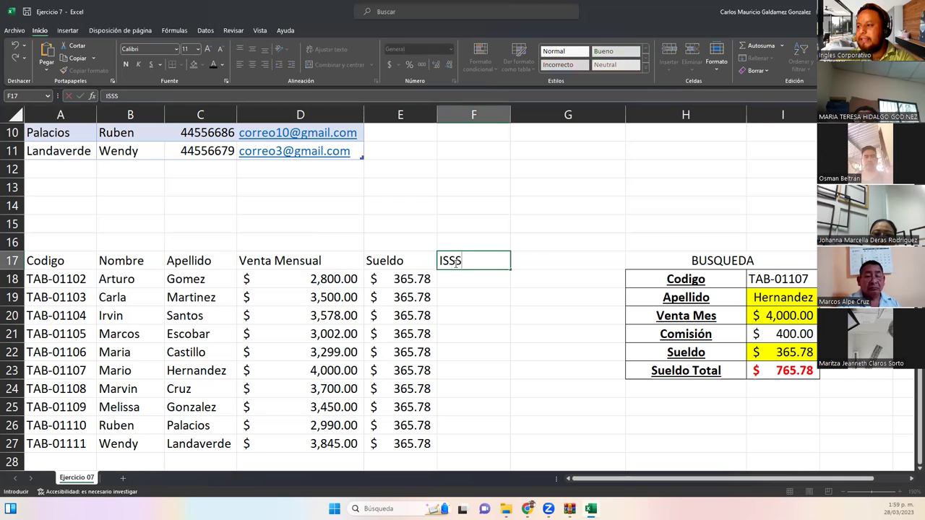
key(Tab)
text(AFP)
key(Return)
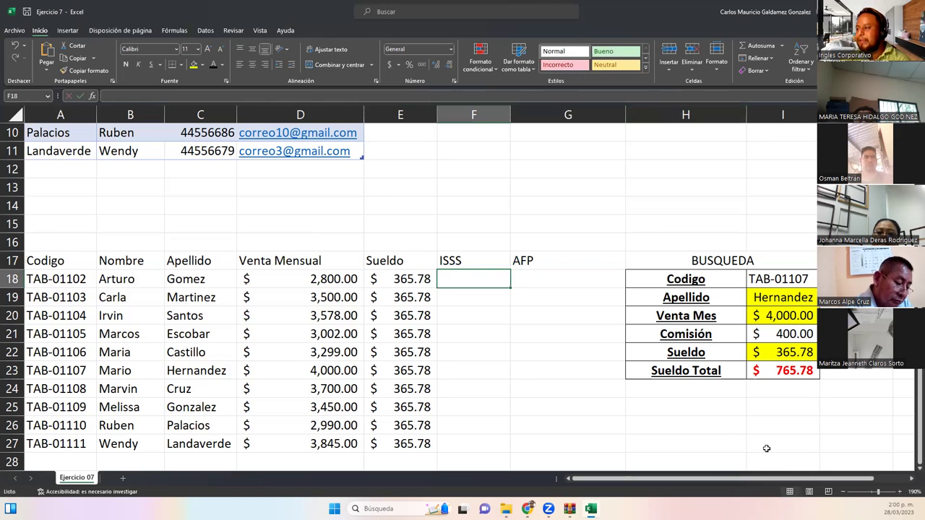
Step: Add the labels DES in H24 and Sueldo Neto in H25, below Sueldo Total in the BUSQUEDA box
drag(661, 387, 760, 386)
click(666, 370)
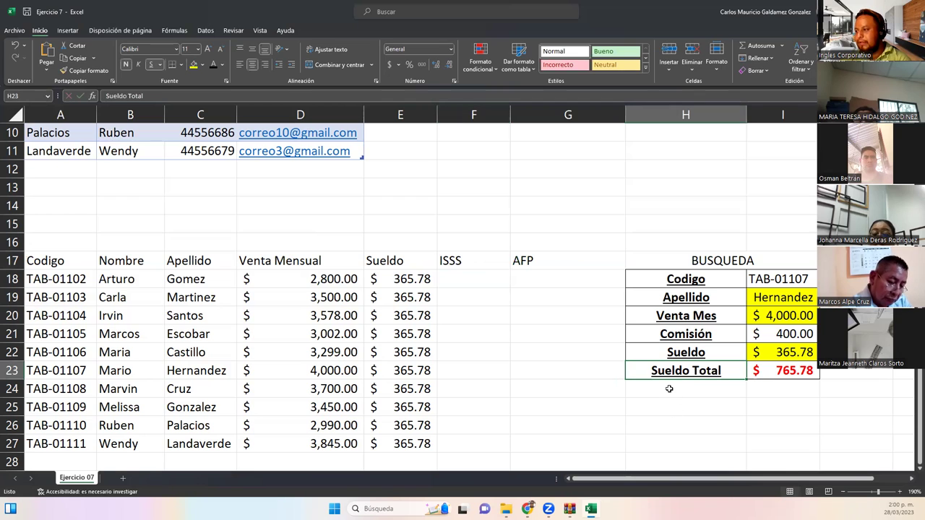
click(669, 389)
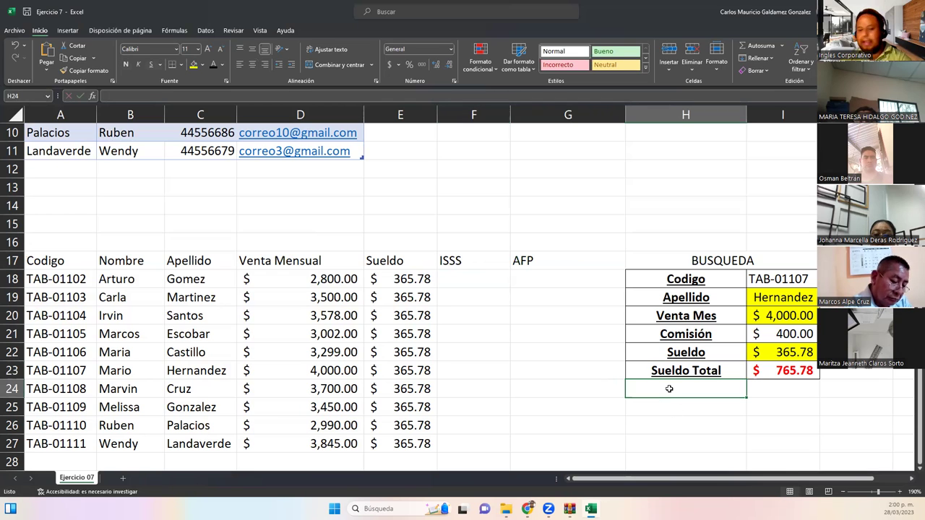
text(DE)
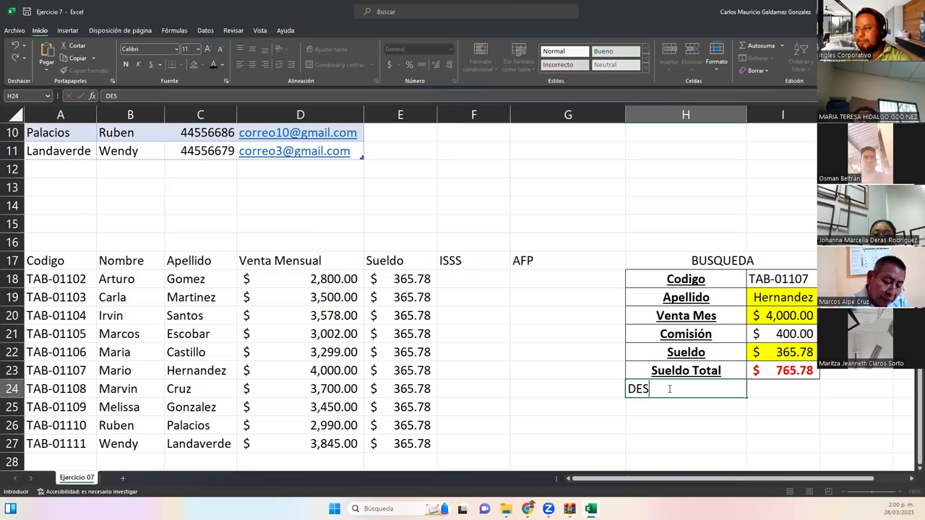
text(S)
key(Tab)
click(665, 401)
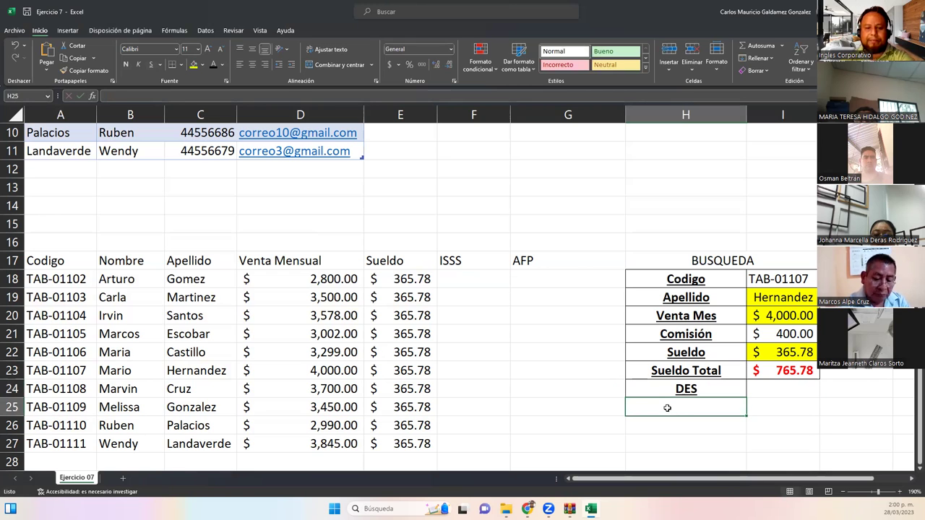
text(Sueldo Neto)
key(Return)
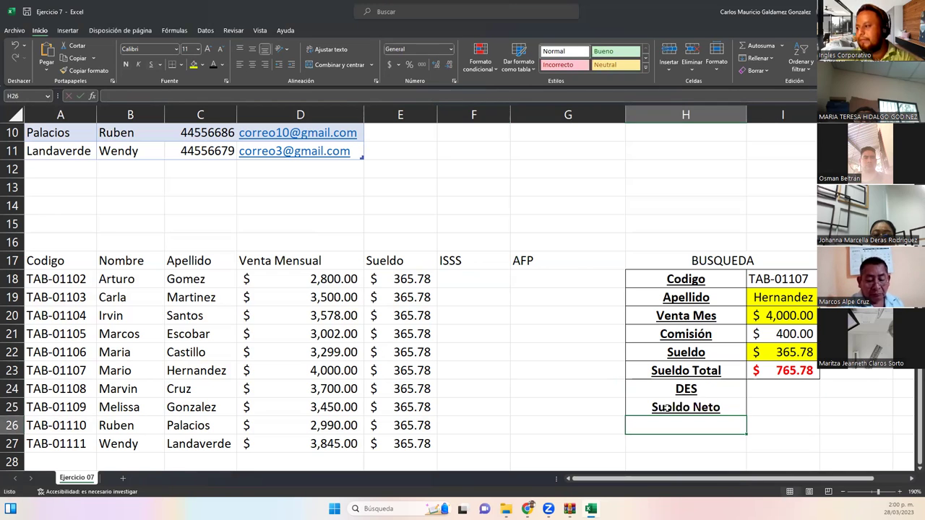
Step: Apply all borders to the new DES and Sueldo Neto rows, H24:I25
drag(683, 389, 777, 408)
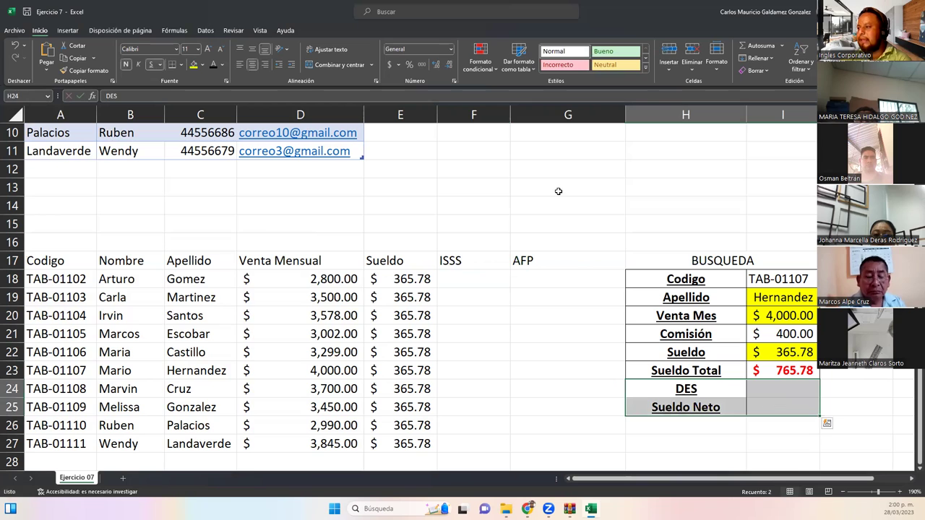
click(181, 64)
click(201, 160)
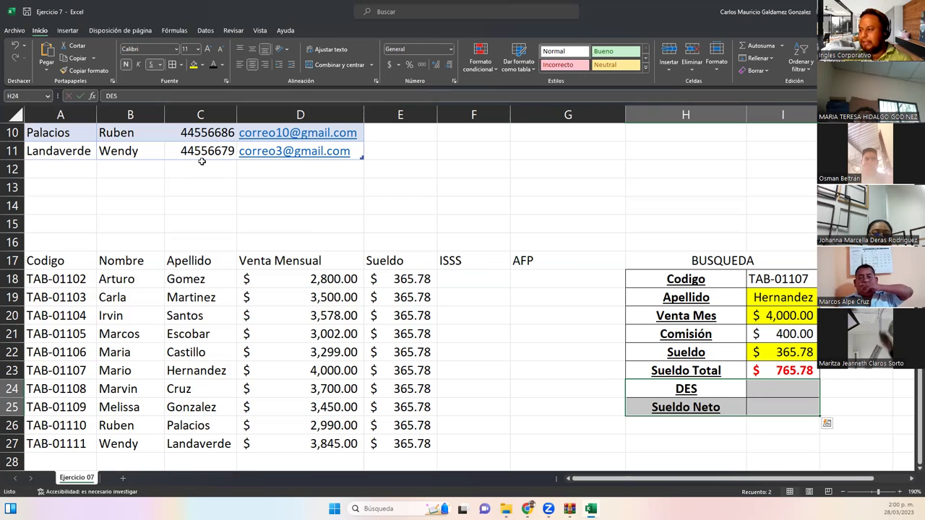
click(781, 390)
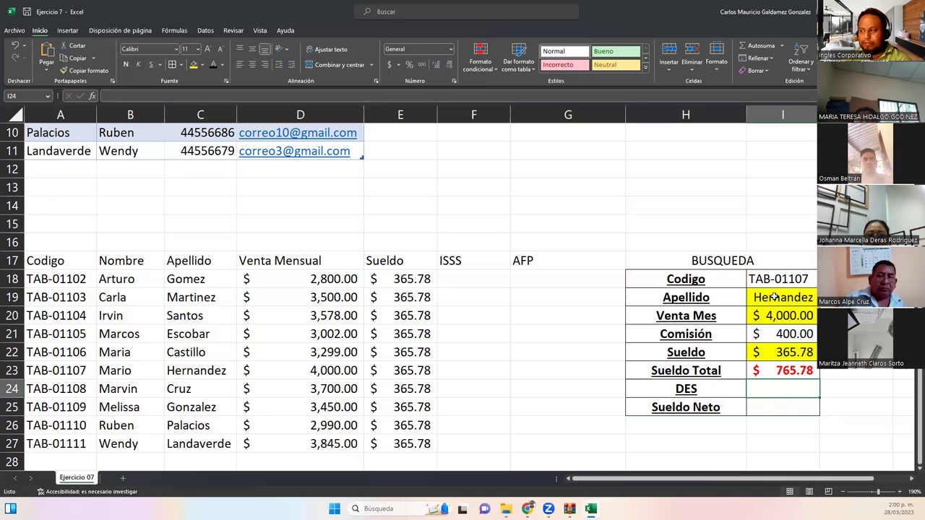
click(774, 297)
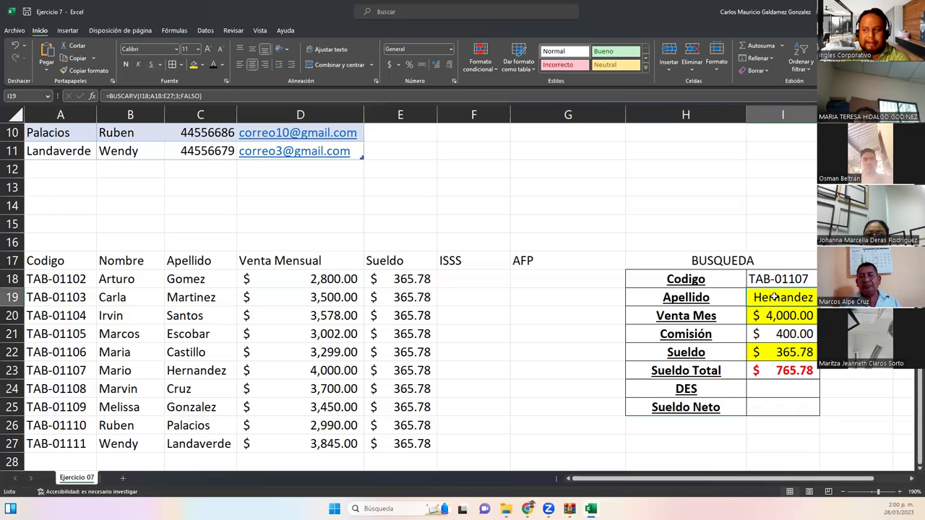
click(463, 279)
drag(475, 262, 543, 267)
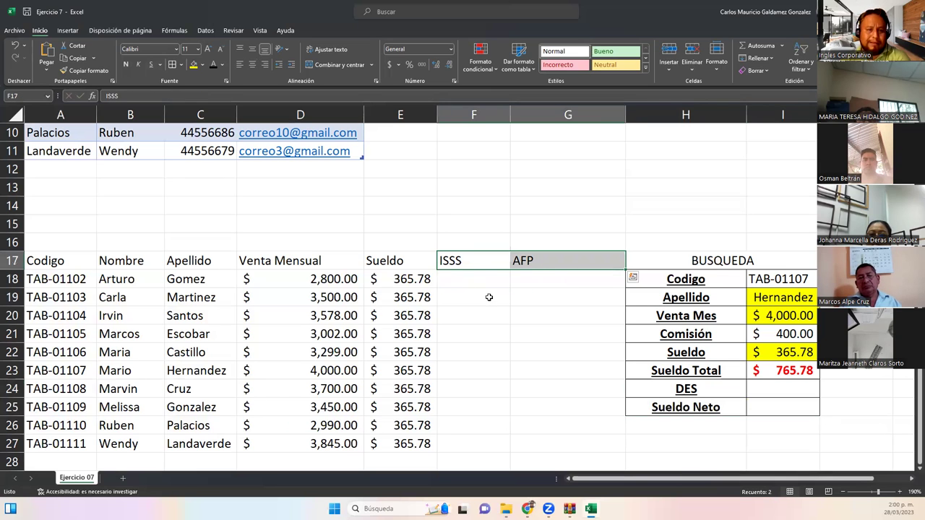
drag(487, 280, 515, 280)
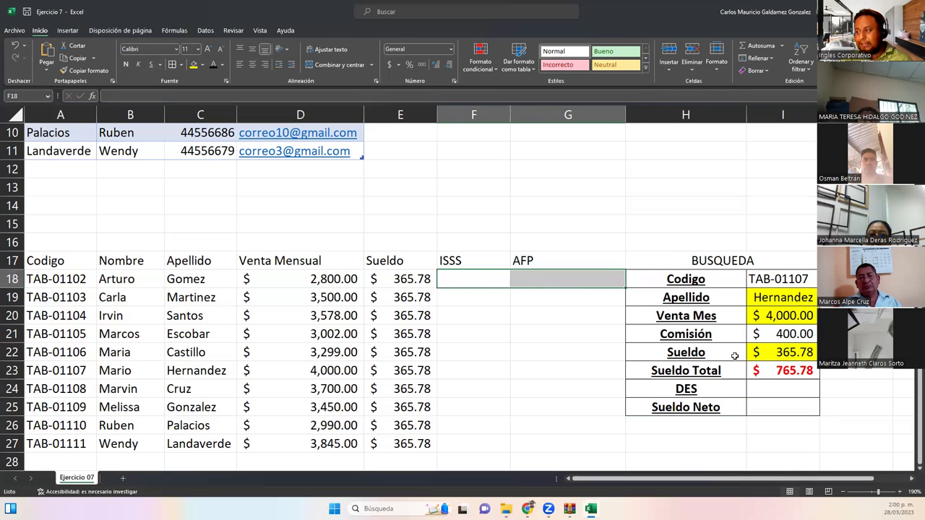
click(774, 389)
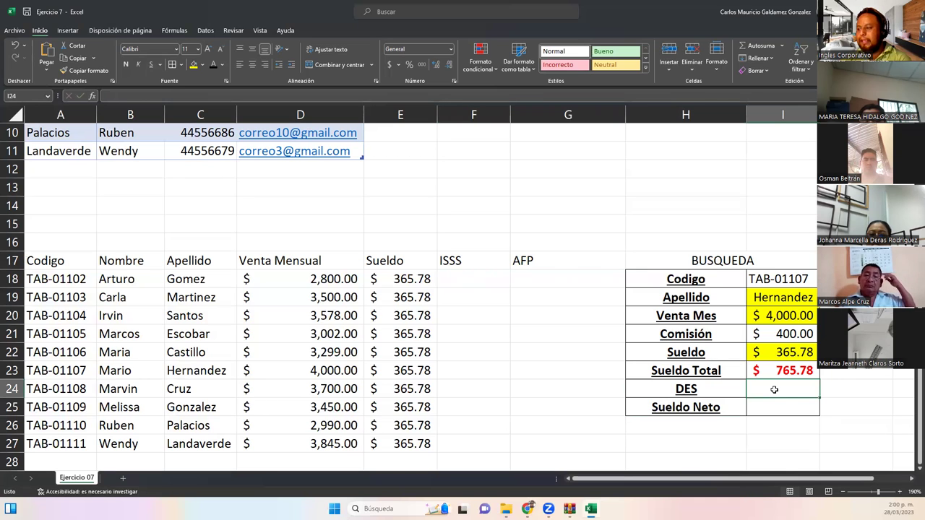
click(772, 401)
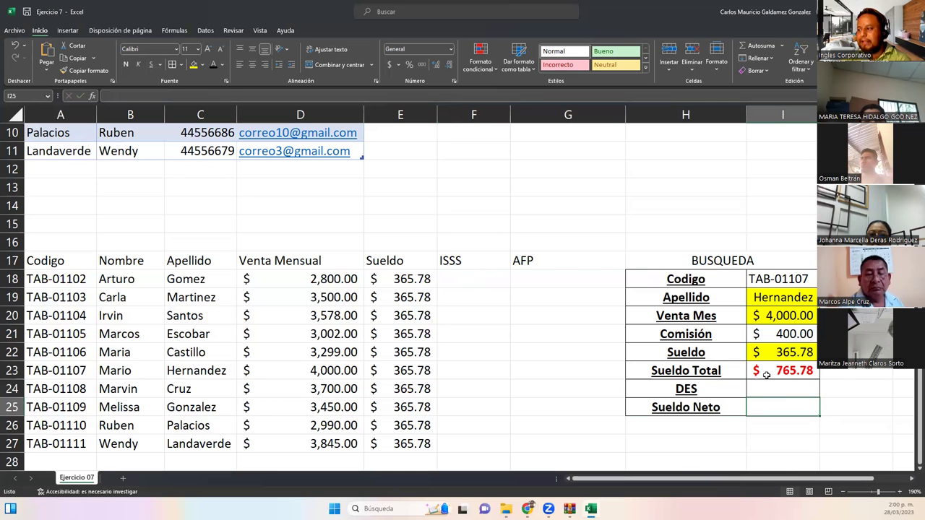
click(772, 388)
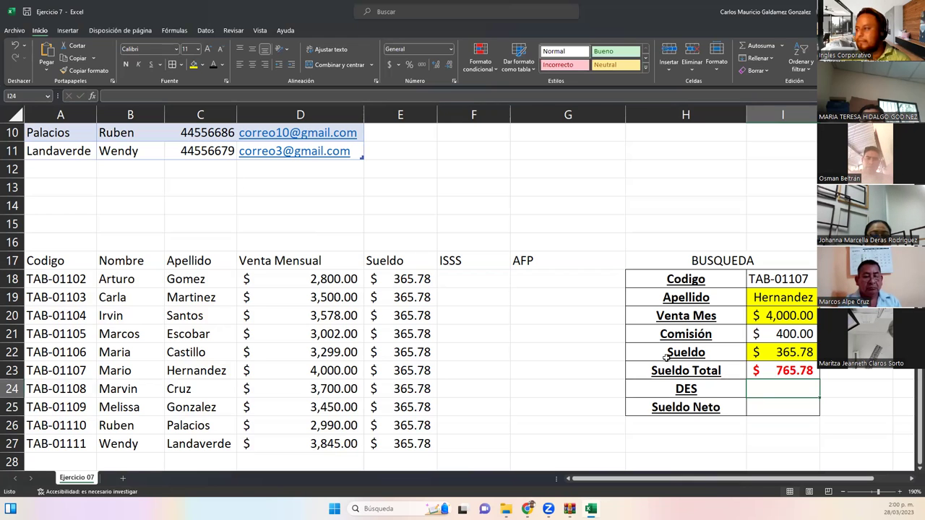
Step: Enter the deduction rates 3% in F16 above ISSS and 6.25% in G16 above AFP
click(460, 243)
text(3%)
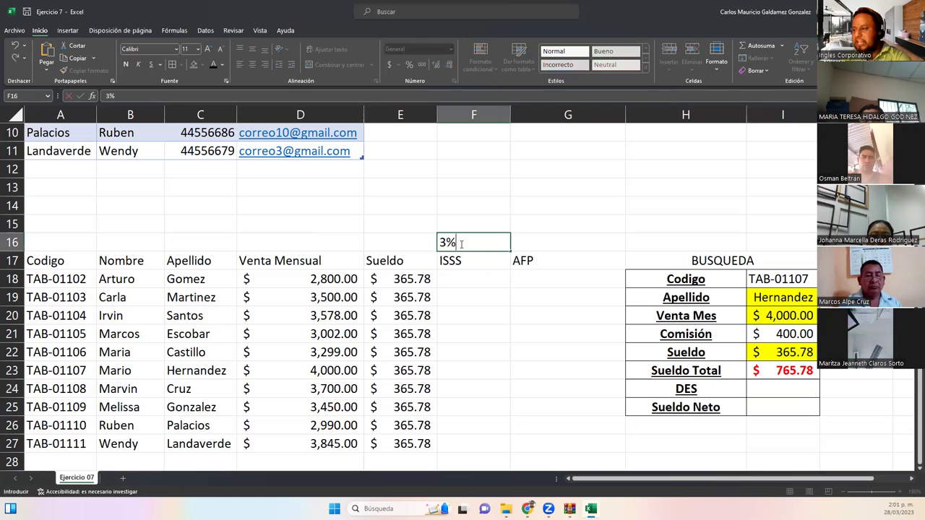
key(Tab)
text(7)
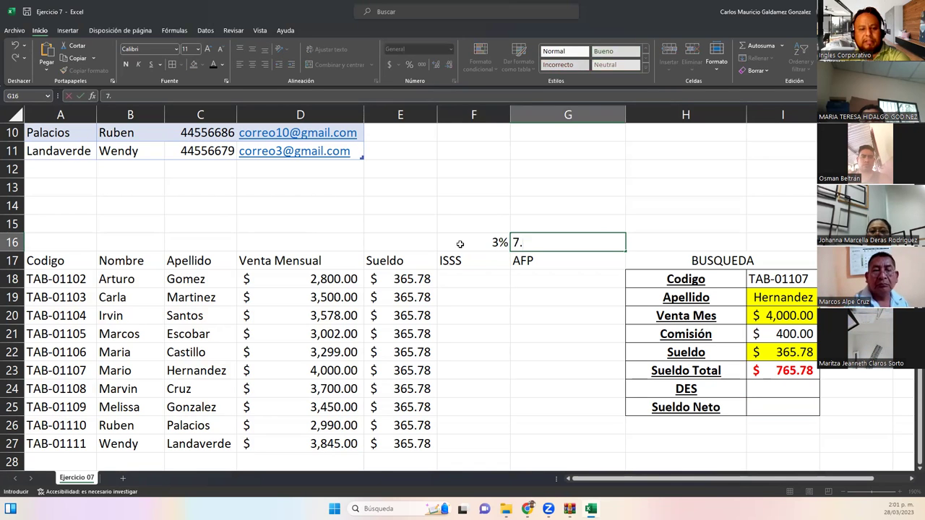
key(BackSpace)
key(BackSpace)
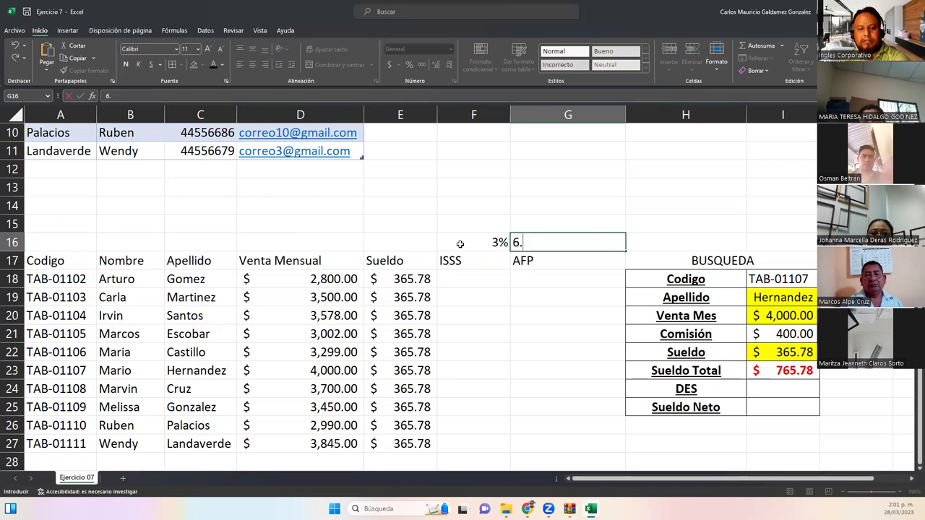
drag(460, 244, 567, 269)
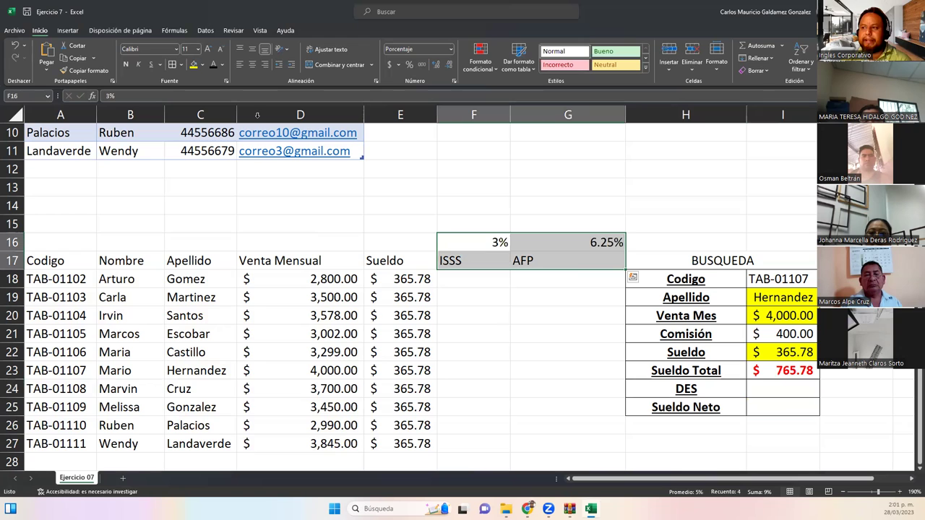
Step: Correct the AFP rate in G16 to 7.25%
click(582, 243)
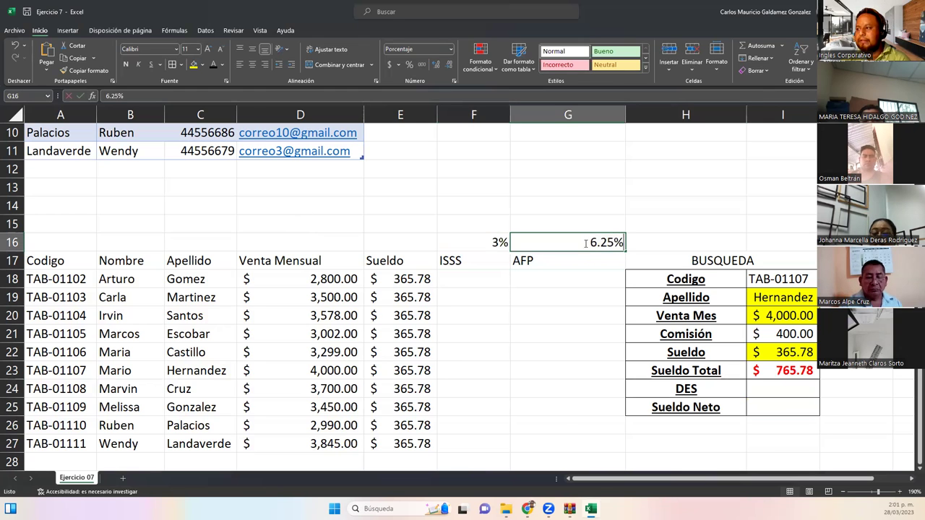
double_click(591, 244)
drag(591, 243, 596, 244)
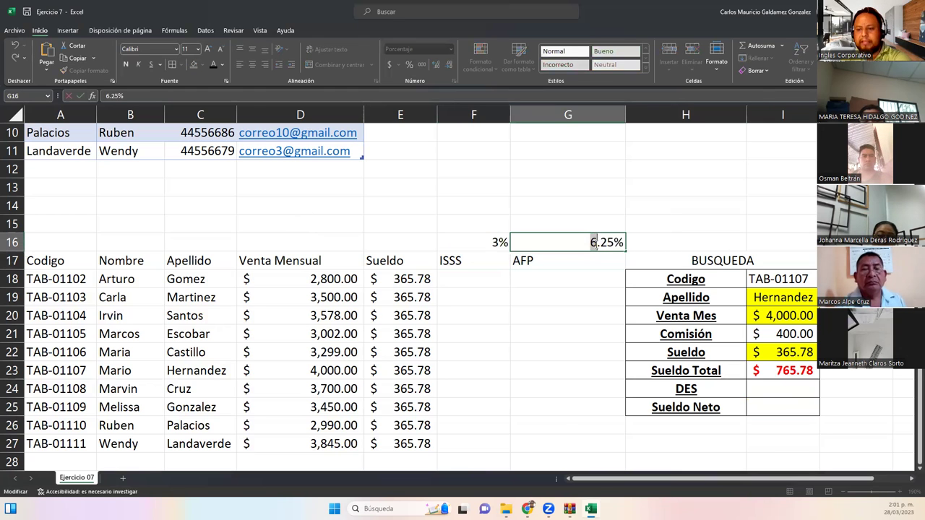
text(7)
key(Return)
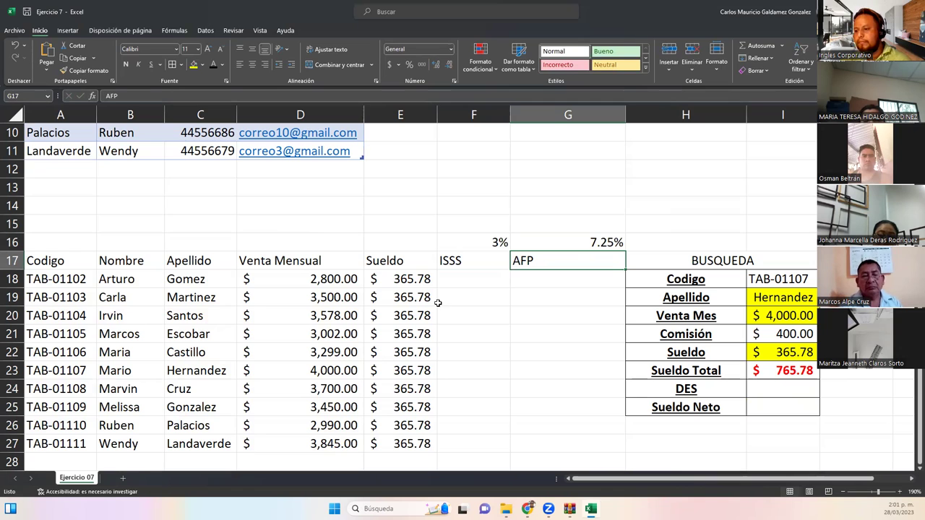
click(470, 297)
drag(469, 261, 522, 441)
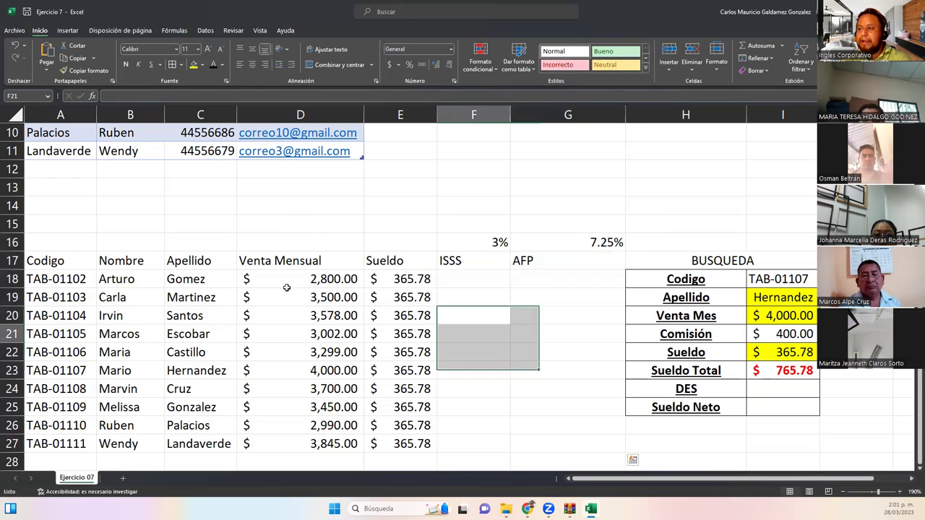
click(45, 257)
drag(411, 270, 527, 437)
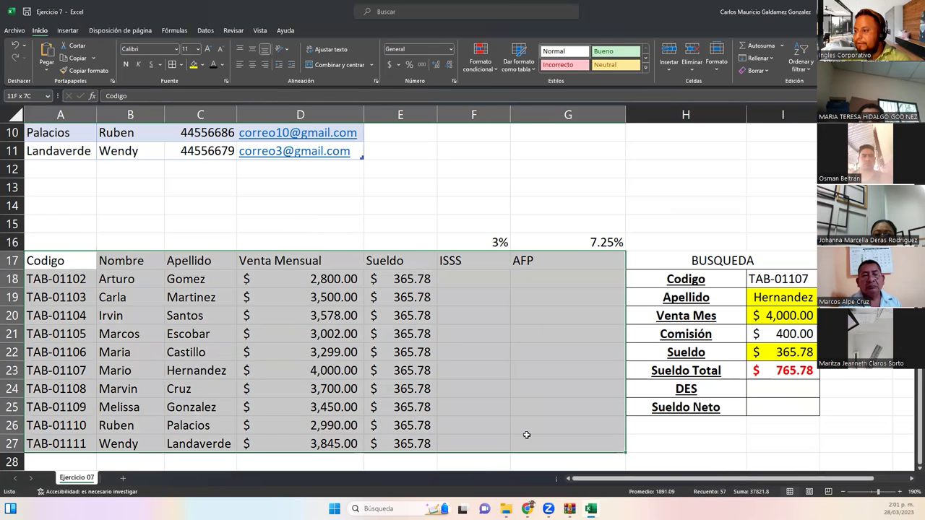
drag(743, 396, 771, 405)
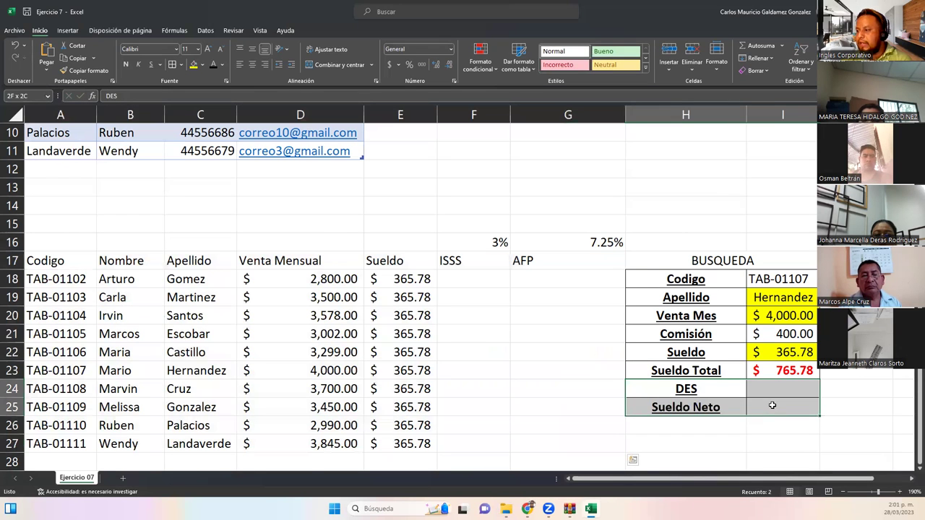
Step: Change the DES label in H24 of the BUSQUEDA box to DESC
double_click(716, 387)
text(C)
key(Return)
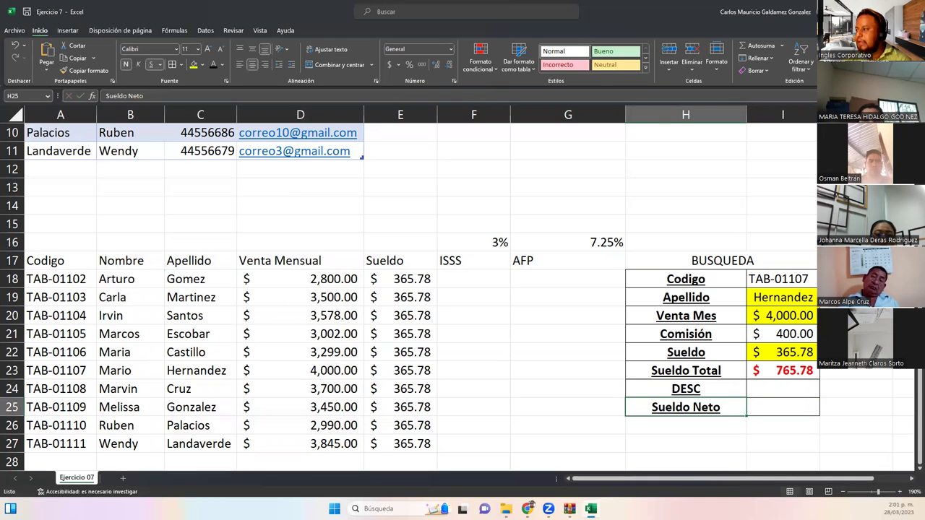
Step: Capture a screenshot of the worksheet area containing the whole sales table and the BUSQUEDA box
scroll(440, 330, down, 1)
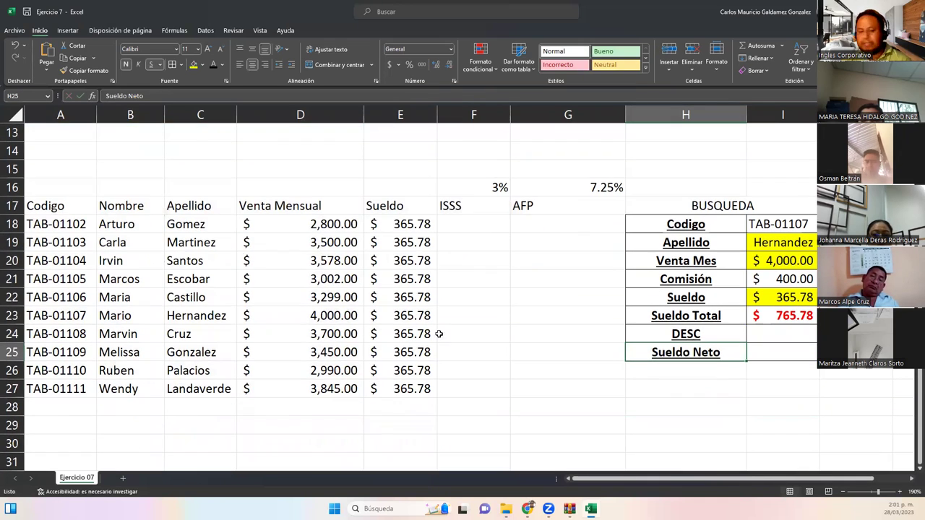
key(super+shift+s)
drag(1, 103, 888, 428)
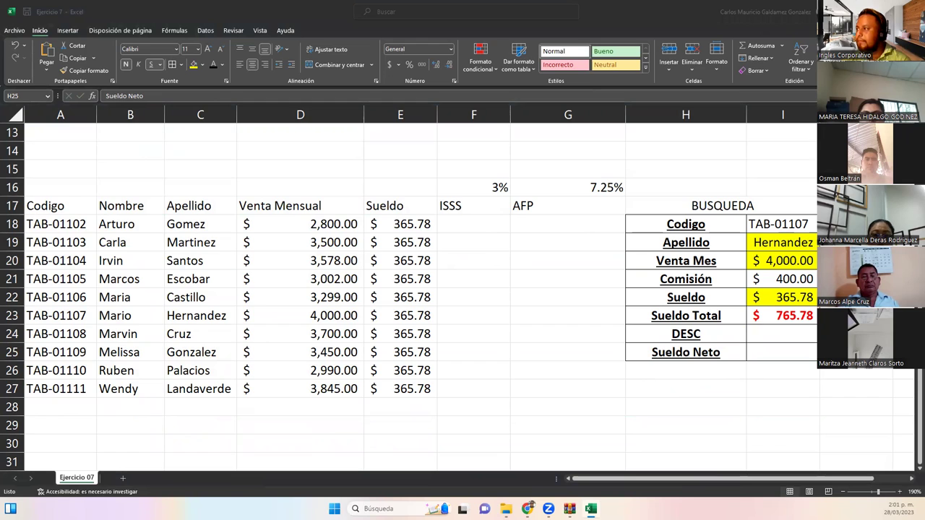
key(F11)
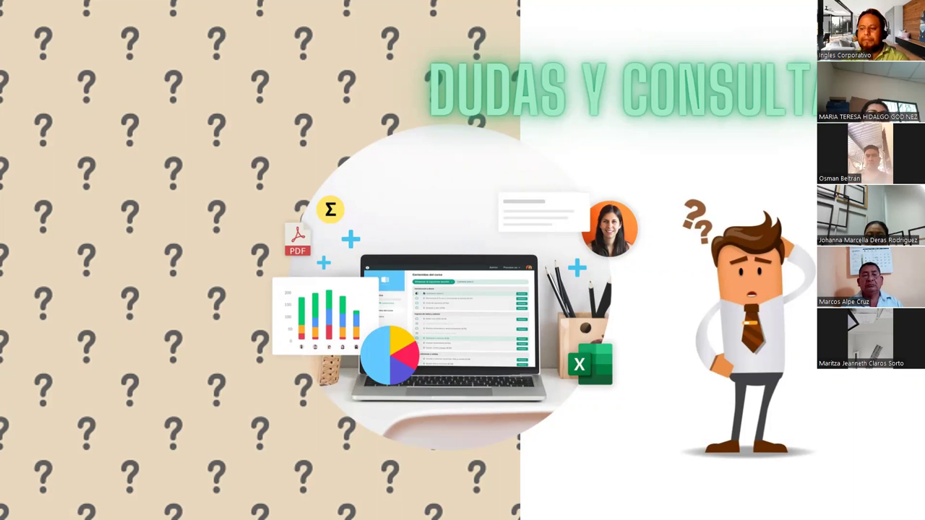
click(768, 313)
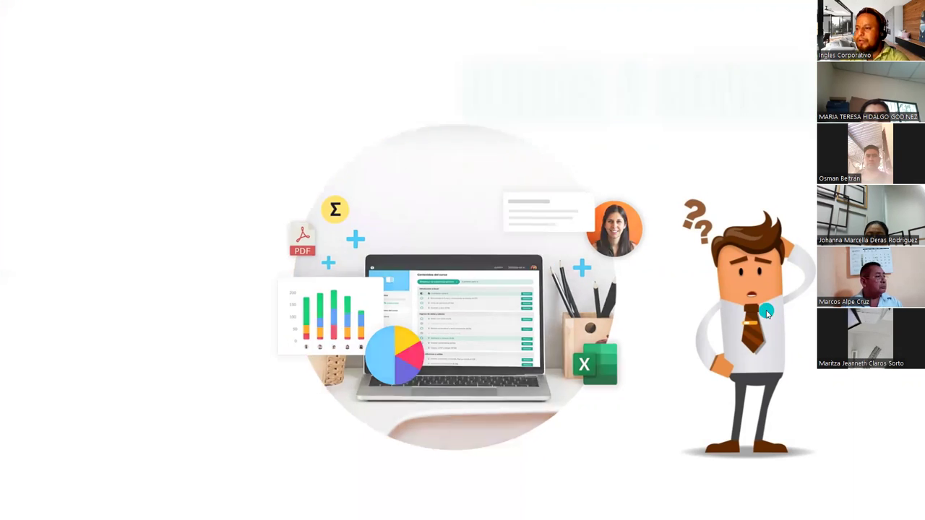